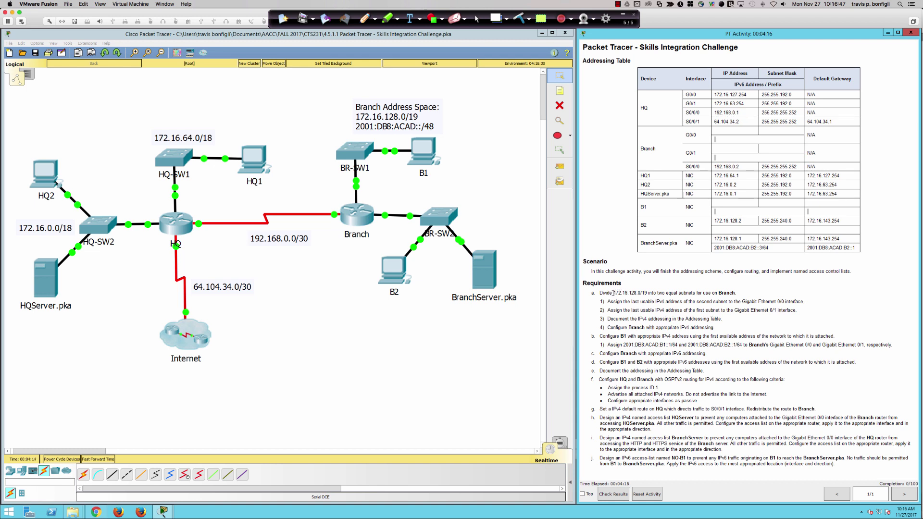
Highlight 172.16.128.0/19 in requirement a, and handwrite "/24 → /25 - /25" with the pen below the Branch network.
{"action": "left_click_drag", "start_coordinate": [613, 293], "coordinate": [647, 292]}
{"action": "left_click", "coordinate": [361, 23]}
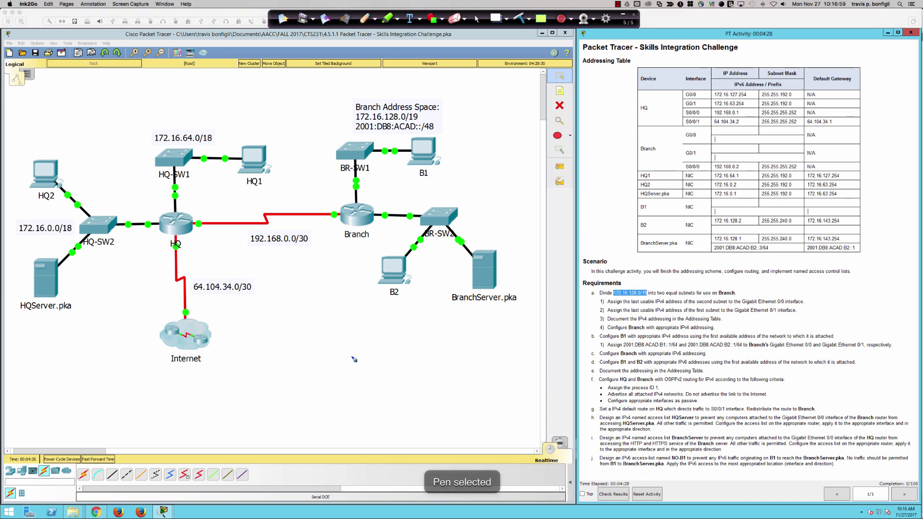
{"action": "mouse_move", "coordinate": [351, 346]}
{"action": "left_mouse_down"}
{"action": "mouse_move", "coordinate": [360, 360]}
{"action": "mouse_move", "coordinate": [379, 352]}
{"action": "mouse_move", "coordinate": [340, 366]}
{"action": "left_mouse_up"}
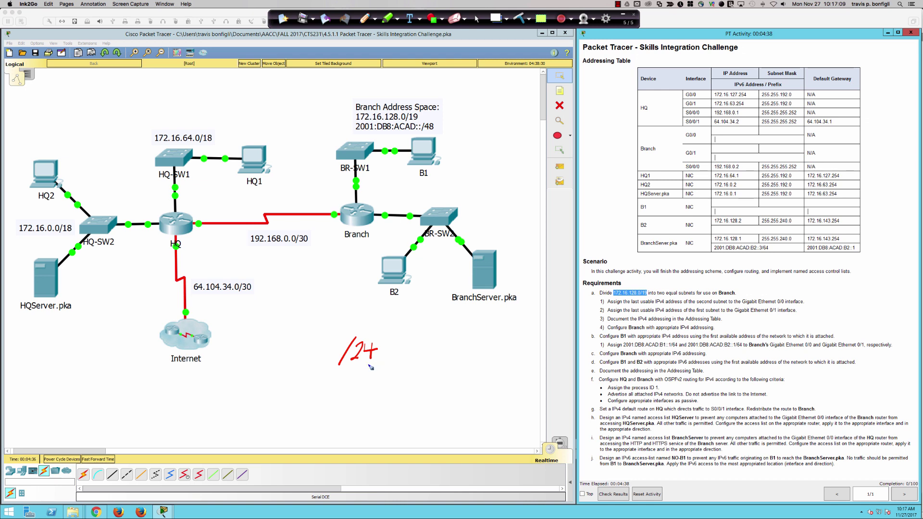
{"action": "left_click_drag", "start_coordinate": [388, 356], "coordinate": [495, 354]}
{"action": "left_click_drag", "start_coordinate": [501, 344], "coordinate": [500, 352]}
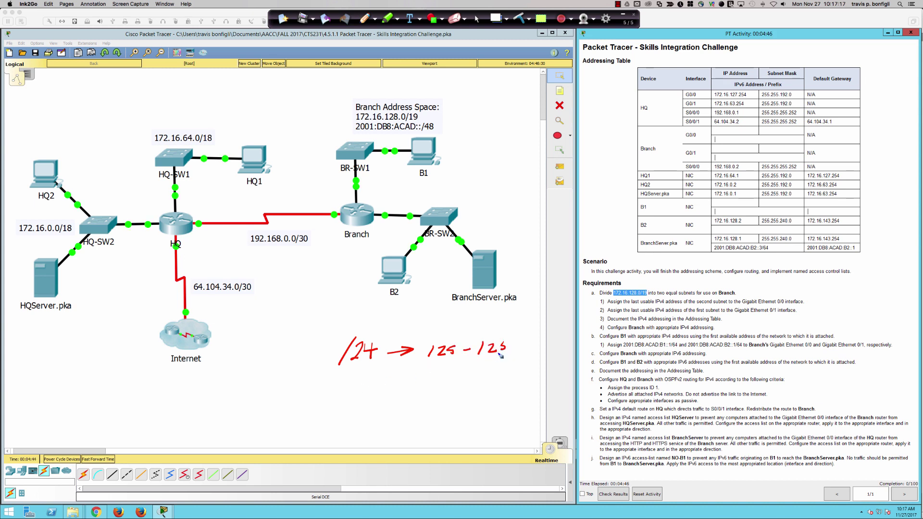
Handwrite an octet as a dot followed by eight zeros beneath the /24 split.
{"action": "mouse_move", "coordinate": [366, 382]}
{"action": "left_mouse_down"}
{"action": "mouse_move", "coordinate": [465, 394]}
{"action": "mouse_move", "coordinate": [474, 385]}
{"action": "left_mouse_up"}
{"action": "mouse_move", "coordinate": [496, 383]}
{"action": "left_mouse_down"}
{"action": "mouse_move", "coordinate": [489, 392]}
{"action": "mouse_move", "coordinate": [517, 384]}
{"action": "left_mouse_up"}
{"action": "mouse_move", "coordinate": [531, 382]}
{"action": "left_mouse_down"}
{"action": "mouse_move", "coordinate": [524, 391]}
{"action": "mouse_move", "coordinate": [538, 383]}
{"action": "left_mouse_up"}
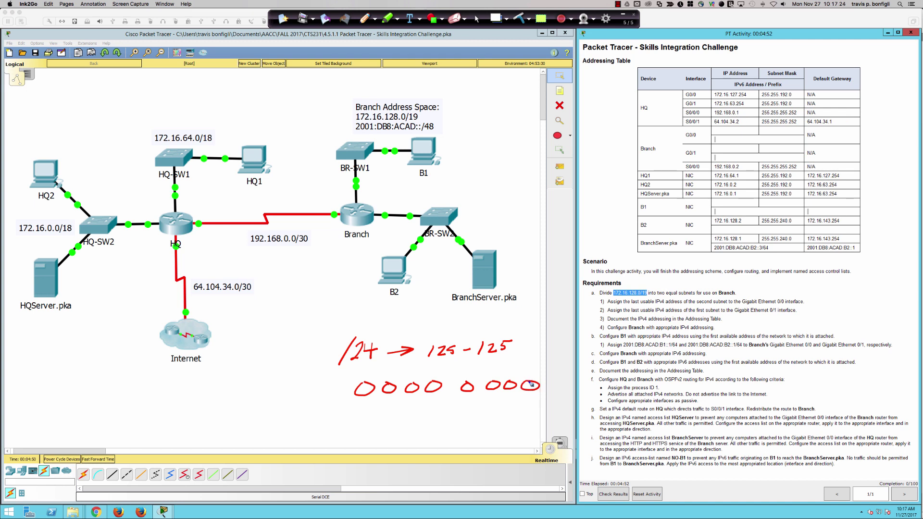
{"action": "left_click", "coordinate": [343, 395]}
Overwrite the octet's first zero with a bold 1 and label the bits beneath with one N and seven H's.
{"action": "left_click_drag", "start_coordinate": [368, 377], "coordinate": [364, 401]}
{"action": "mouse_move", "coordinate": [356, 421]}
{"action": "left_mouse_down"}
{"action": "mouse_move", "coordinate": [366, 410]}
{"action": "mouse_move", "coordinate": [387, 418]}
{"action": "mouse_move", "coordinate": [420, 412]}
{"action": "left_mouse_up"}
{"action": "left_click_drag", "start_coordinate": [414, 409], "coordinate": [501, 410]}
{"action": "left_click_drag", "start_coordinate": [500, 406], "coordinate": [532, 404]}
{"action": "left_click_drag", "start_coordinate": [530, 401], "coordinate": [532, 409]}
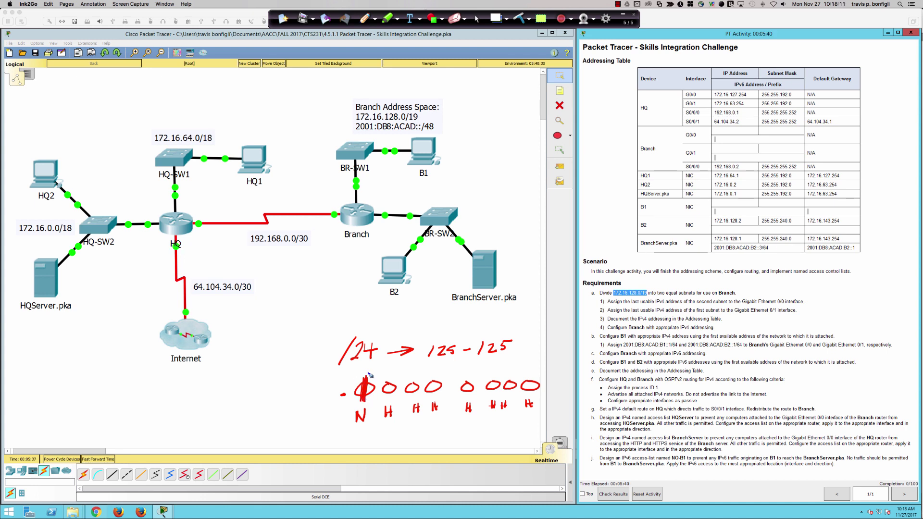
Write a circled 128 above the octet's first bit and underline each of the seven host bits.
{"action": "mouse_move", "coordinate": [356, 364]}
{"action": "left_mouse_down"}
{"action": "mouse_move", "coordinate": [356, 374]}
{"action": "mouse_move", "coordinate": [369, 374]}
{"action": "left_mouse_up"}
{"action": "left_click_drag", "start_coordinate": [355, 378], "coordinate": [372, 374]}
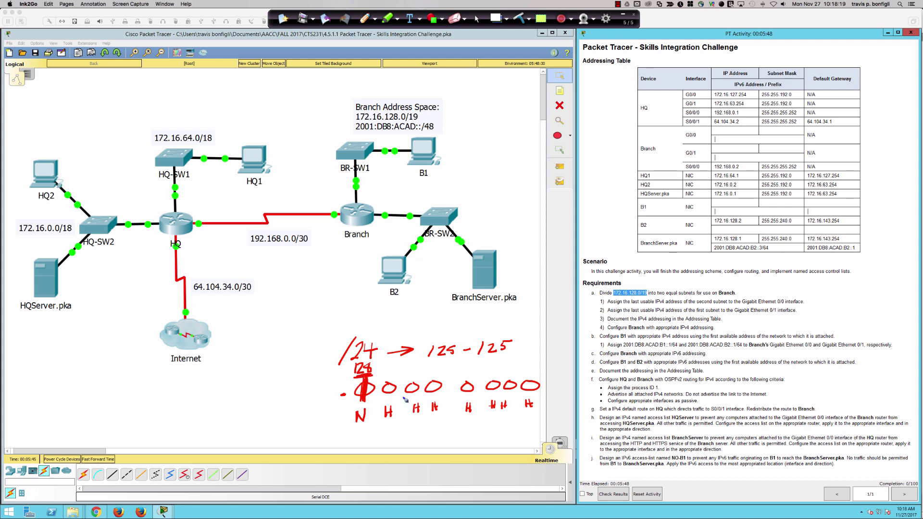
{"action": "left_click_drag", "start_coordinate": [383, 398], "coordinate": [540, 396]}
{"action": "left_click_drag", "start_coordinate": [383, 376], "coordinate": [363, 357]}
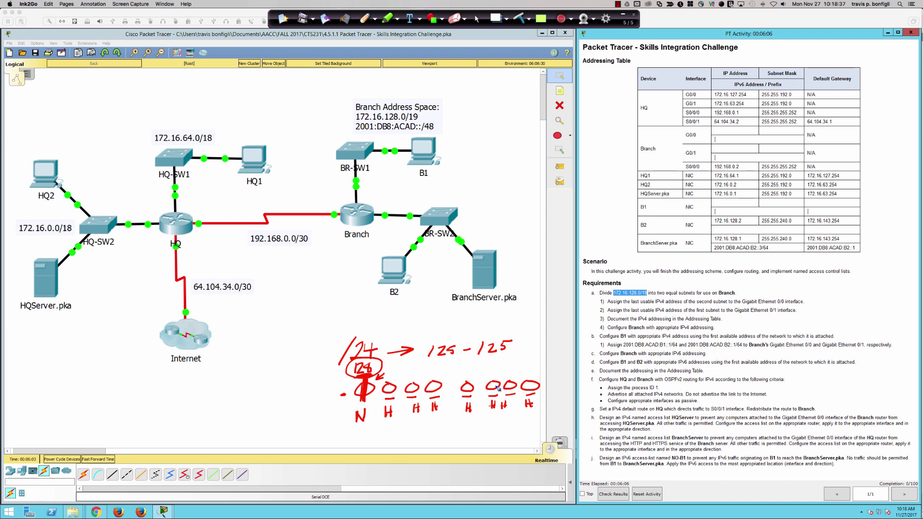
Enclose the seven host bits in square brackets and write 128 beneath them.
{"action": "mouse_move", "coordinate": [396, 376]}
{"action": "left_mouse_down"}
{"action": "mouse_move", "coordinate": [380, 377]}
{"action": "mouse_move", "coordinate": [374, 416]}
{"action": "mouse_move", "coordinate": [395, 414]}
{"action": "left_mouse_up"}
{"action": "mouse_move", "coordinate": [535, 373]}
{"action": "left_mouse_down"}
{"action": "mouse_move", "coordinate": [550, 385]}
{"action": "mouse_move", "coordinate": [531, 413]}
{"action": "left_mouse_up"}
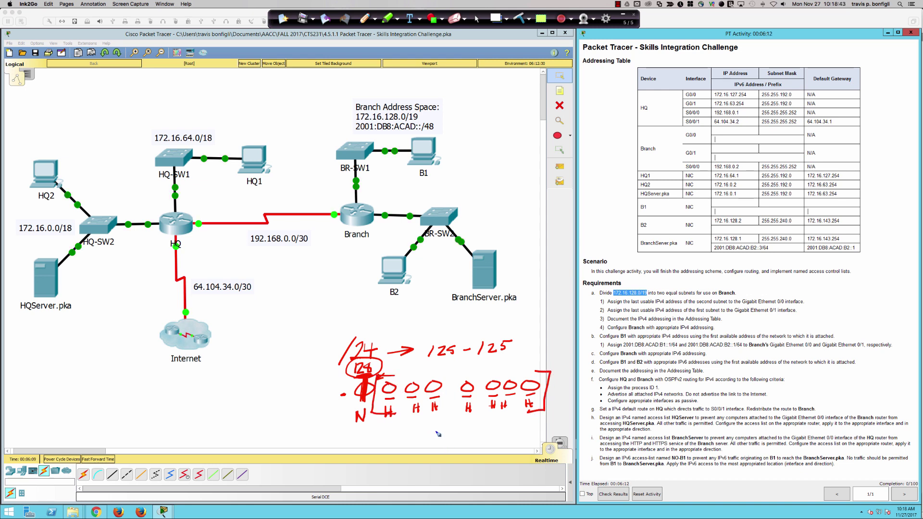
{"action": "mouse_move", "coordinate": [436, 427]}
{"action": "left_mouse_down"}
{"action": "mouse_move", "coordinate": [435, 444]}
{"action": "mouse_move", "coordinate": [458, 442]}
{"action": "mouse_move", "coordinate": [460, 429]}
{"action": "left_mouse_up"}
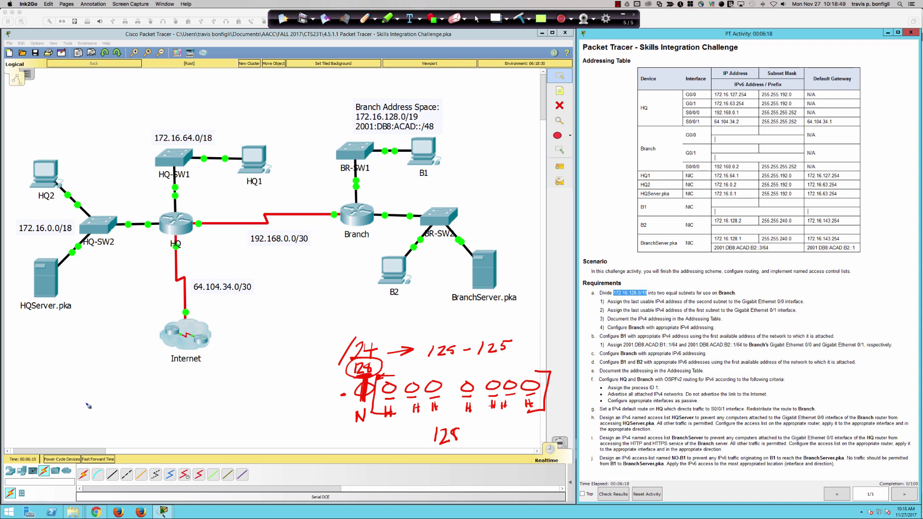
Handwrite the example network 192.168.0.0/24 below the Internet cloud.
{"action": "mouse_move", "coordinate": [100, 393]}
{"action": "left_mouse_down"}
{"action": "mouse_move", "coordinate": [95, 407]}
{"action": "mouse_move", "coordinate": [137, 396]}
{"action": "left_mouse_up"}
{"action": "left_click", "coordinate": [120, 403]}
{"action": "mouse_move", "coordinate": [154, 388]}
{"action": "left_mouse_down"}
{"action": "mouse_move", "coordinate": [150, 395]}
{"action": "mouse_move", "coordinate": [179, 388]}
{"action": "mouse_move", "coordinate": [200, 396]}
{"action": "mouse_move", "coordinate": [209, 389]}
{"action": "left_mouse_up"}
{"action": "left_click", "coordinate": [162, 400]}
{"action": "left_click", "coordinate": [191, 399]}
{"action": "mouse_move", "coordinate": [221, 386]}
{"action": "left_mouse_down"}
{"action": "mouse_move", "coordinate": [217, 398]}
{"action": "mouse_move", "coordinate": [247, 396]}
{"action": "mouse_move", "coordinate": [244, 404]}
{"action": "left_mouse_up"}
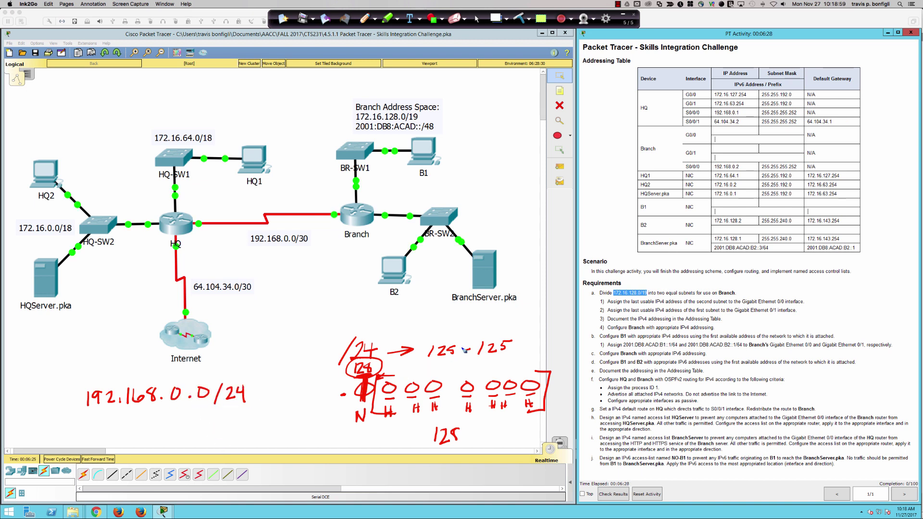
Write an underlined "4th" above the /25 split and bracket requirement a with its four sub-items in the instructions.
{"action": "mouse_move", "coordinate": [418, 317]}
{"action": "left_mouse_down"}
{"action": "mouse_move", "coordinate": [420, 342]}
{"action": "mouse_move", "coordinate": [434, 328]}
{"action": "left_mouse_up"}
{"action": "left_click_drag", "start_coordinate": [440, 315], "coordinate": [439, 321]}
{"action": "left_click_drag", "start_coordinate": [439, 324], "coordinate": [452, 333]}
{"action": "mouse_move", "coordinate": [419, 342]}
{"action": "left_mouse_down"}
{"action": "mouse_move", "coordinate": [449, 333]}
{"action": "mouse_move", "coordinate": [441, 339]}
{"action": "left_mouse_up"}
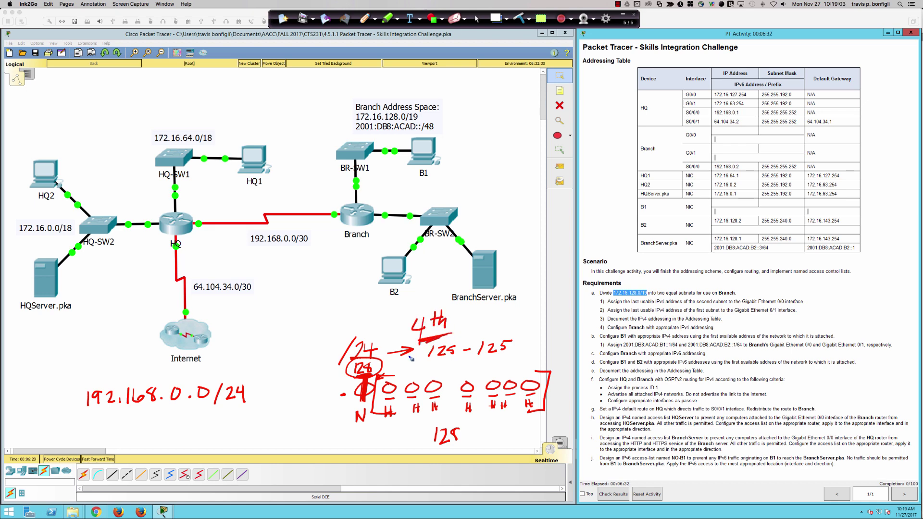
{"action": "left_click_drag", "start_coordinate": [601, 287], "coordinate": [589, 305]}
{"action": "mouse_move", "coordinate": [785, 289]}
{"action": "left_mouse_down"}
{"action": "mouse_move", "coordinate": [826, 292]}
{"action": "mouse_move", "coordinate": [802, 329]}
{"action": "left_mouse_up"}
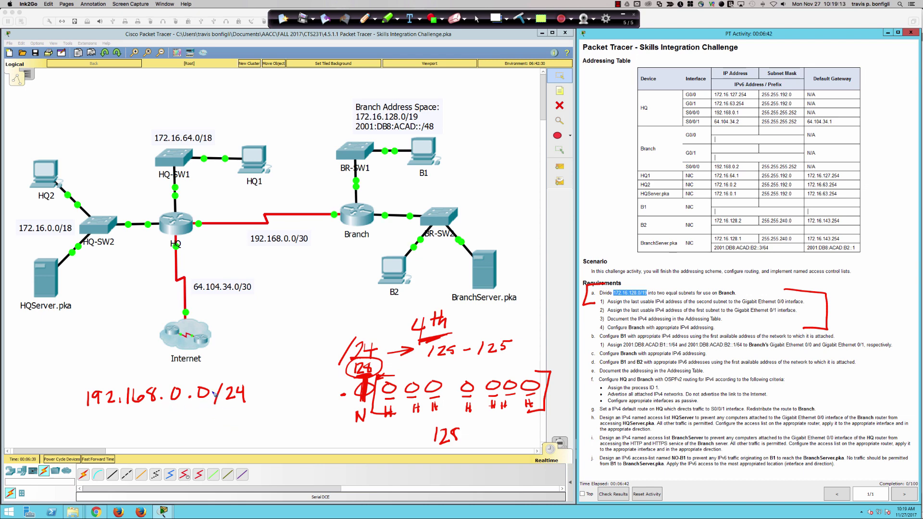
Mark the example address's last octet with an arrow and the lower 128 with a circle, and write .128 beside the address.
{"action": "left_click_drag", "start_coordinate": [214, 361], "coordinate": [214, 375]}
{"action": "mouse_move", "coordinate": [452, 425]}
{"action": "left_mouse_down"}
{"action": "mouse_move", "coordinate": [417, 440]}
{"action": "mouse_move", "coordinate": [439, 421]}
{"action": "left_mouse_up"}
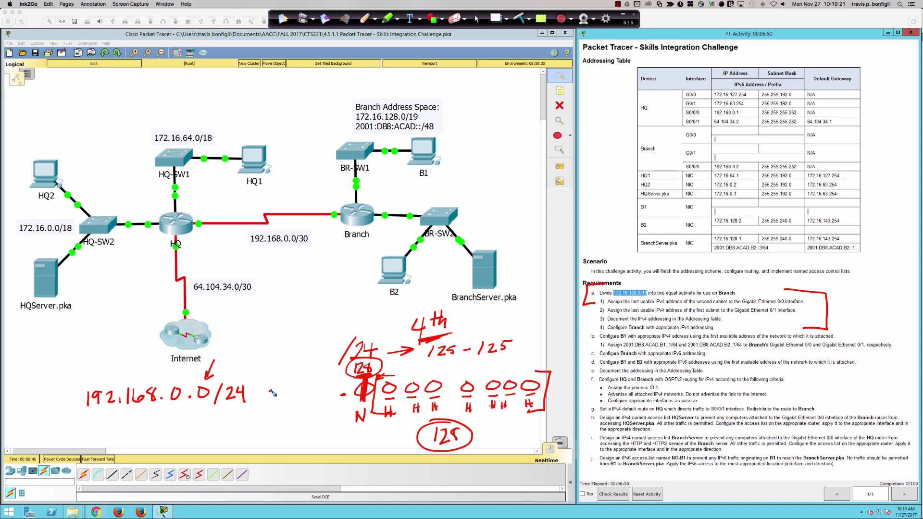
{"action": "mouse_move", "coordinate": [272, 391]}
{"action": "left_mouse_down"}
{"action": "mouse_move", "coordinate": [303, 397]}
{"action": "mouse_move", "coordinate": [306, 380]}
{"action": "left_mouse_up"}
Replace the crossed-out 24 prefix with 25 and write the second subnet 192.168.0.128/25 beneath it.
{"action": "mouse_move", "coordinate": [241, 385]}
{"action": "left_mouse_down"}
{"action": "mouse_move", "coordinate": [233, 402]}
{"action": "mouse_move", "coordinate": [242, 402]}
{"action": "left_mouse_up"}
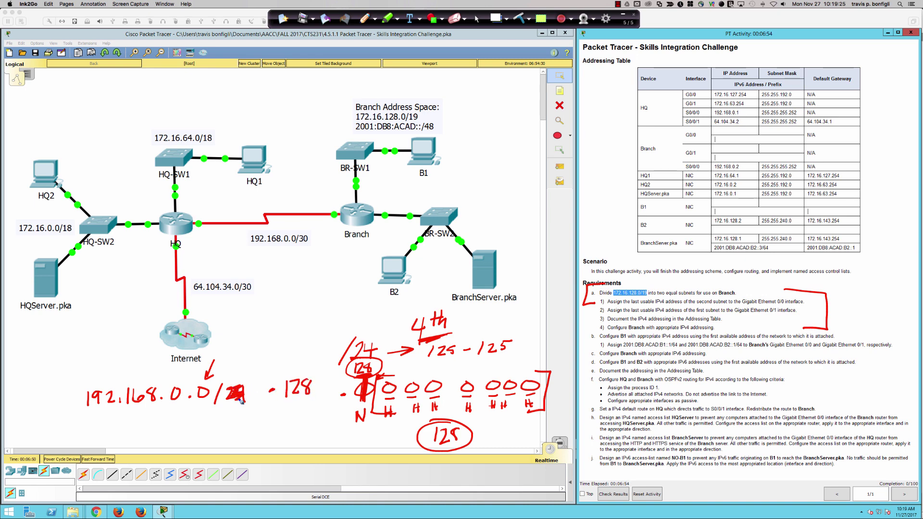
{"action": "mouse_move", "coordinate": [233, 369]}
{"action": "left_mouse_down"}
{"action": "mouse_move", "coordinate": [251, 378]}
{"action": "mouse_move", "coordinate": [260, 360]}
{"action": "left_mouse_up"}
{"action": "mouse_move", "coordinate": [137, 427]}
{"action": "left_mouse_down"}
{"action": "mouse_move", "coordinate": [134, 441]}
{"action": "mouse_move", "coordinate": [142, 431]}
{"action": "mouse_move", "coordinate": [146, 441]}
{"action": "mouse_move", "coordinate": [182, 441]}
{"action": "mouse_move", "coordinate": [202, 423]}
{"action": "mouse_move", "coordinate": [220, 435]}
{"action": "mouse_move", "coordinate": [228, 426]}
{"action": "mouse_move", "coordinate": [244, 440]}
{"action": "mouse_move", "coordinate": [273, 423]}
{"action": "mouse_move", "coordinate": [273, 440]}
{"action": "mouse_move", "coordinate": [294, 438]}
{"action": "mouse_move", "coordinate": [310, 420]}
{"action": "left_mouse_up"}
{"action": "left_click", "coordinate": [172, 436]}
{"action": "left_click", "coordinate": [215, 435]}
{"action": "left_click", "coordinate": [239, 434]}
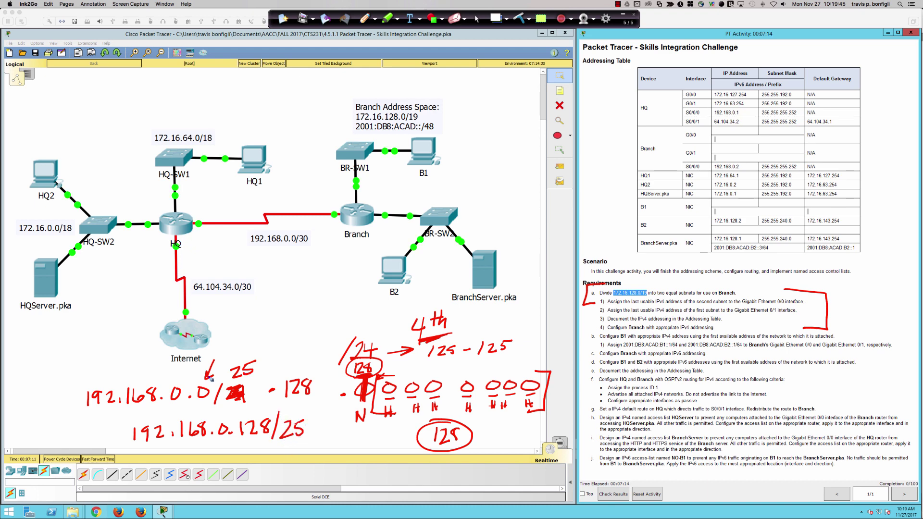
Write the first subnet's underlined host range .1 - .126, circle its .0 octet and note 127 above the range.
{"action": "left_click", "coordinate": [229, 350]}
{"action": "mouse_move", "coordinate": [242, 338]}
{"action": "left_mouse_down"}
{"action": "mouse_move", "coordinate": [241, 358]}
{"action": "mouse_move", "coordinate": [308, 339]}
{"action": "left_mouse_up"}
{"action": "left_click", "coordinate": [277, 343]}
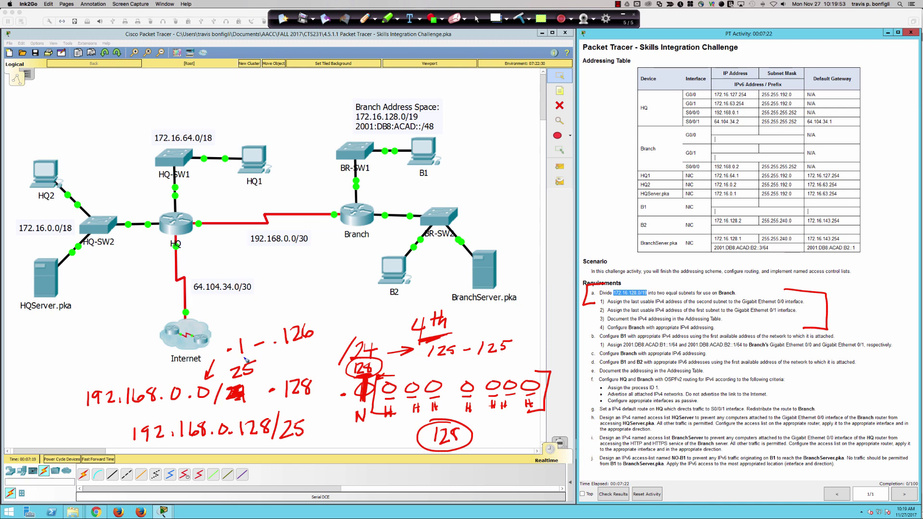
{"action": "left_click_drag", "start_coordinate": [237, 361], "coordinate": [280, 351]}
{"action": "left_click_drag", "start_coordinate": [198, 381], "coordinate": [208, 381]}
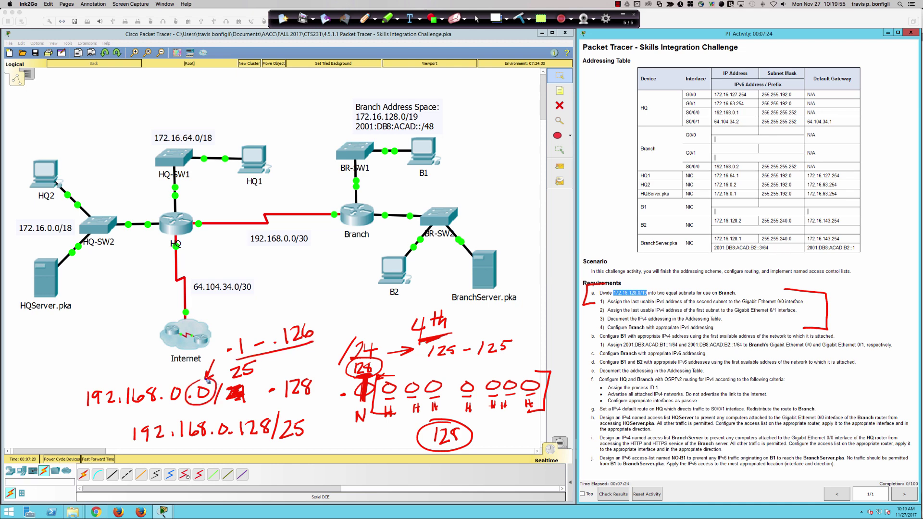
{"action": "mouse_move", "coordinate": [318, 305]}
{"action": "left_mouse_down"}
{"action": "mouse_move", "coordinate": [317, 313]}
{"action": "mouse_move", "coordinate": [338, 313]}
{"action": "left_mouse_up"}
Label 192.168.0.128/25 as "2nd" with its 128 underlined, and write its addresses .129 - 254 and .255 beneath.
{"action": "left_click_drag", "start_coordinate": [263, 436], "coordinate": [243, 439]}
{"action": "mouse_move", "coordinate": [81, 437]}
{"action": "left_mouse_down"}
{"action": "mouse_move", "coordinate": [96, 447]}
{"action": "mouse_move", "coordinate": [109, 421]}
{"action": "left_mouse_up"}
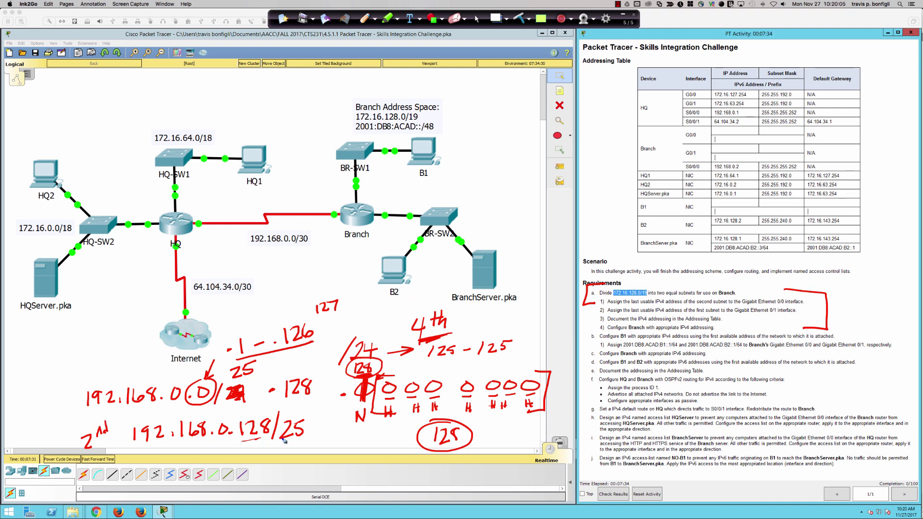
{"action": "left_click", "coordinate": [248, 460]}
{"action": "mouse_move", "coordinate": [262, 449]}
{"action": "left_mouse_down"}
{"action": "mouse_move", "coordinate": [263, 461]}
{"action": "mouse_move", "coordinate": [318, 449]}
{"action": "mouse_move", "coordinate": [324, 459]}
{"action": "mouse_move", "coordinate": [337, 442]}
{"action": "mouse_move", "coordinate": [343, 454]}
{"action": "left_mouse_up"}
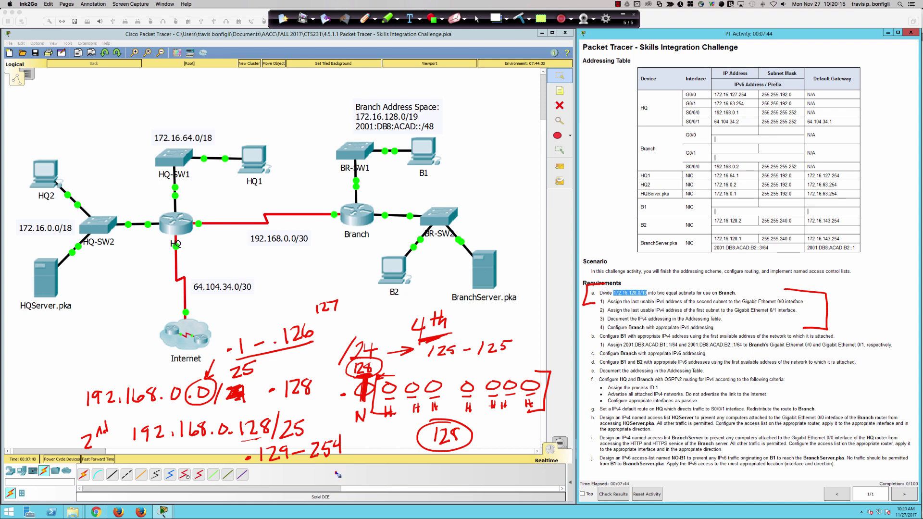
{"action": "mouse_move", "coordinate": [342, 463]}
{"action": "left_mouse_down"}
{"action": "mouse_move", "coordinate": [359, 471]}
{"action": "mouse_move", "coordinate": [370, 453]}
{"action": "left_mouse_up"}
Bracket the first subnet's address and write an 8 above each of its first three octets.
{"action": "mouse_move", "coordinate": [94, 376]}
{"action": "left_mouse_down"}
{"action": "mouse_move", "coordinate": [73, 378]}
{"action": "mouse_move", "coordinate": [94, 415]}
{"action": "left_mouse_up"}
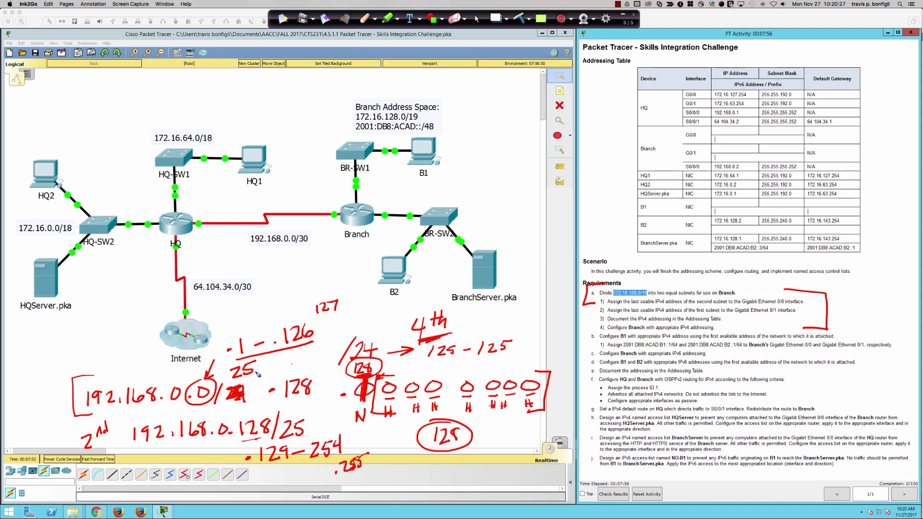
{"action": "left_click_drag", "start_coordinate": [255, 370], "coordinate": [259, 405]}
{"action": "mouse_move", "coordinate": [114, 371]}
{"action": "left_mouse_down"}
{"action": "mouse_move", "coordinate": [104, 382]}
{"action": "mouse_move", "coordinate": [118, 369]}
{"action": "mouse_move", "coordinate": [136, 383]}
{"action": "mouse_move", "coordinate": [144, 369]}
{"action": "mouse_move", "coordinate": [177, 382]}
{"action": "left_mouse_up"}
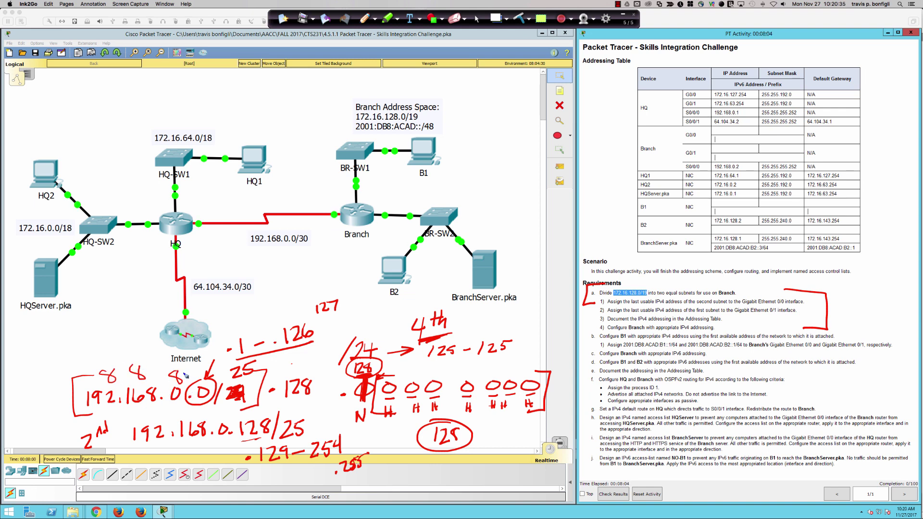
{"action": "left_click_drag", "start_coordinate": [186, 376], "coordinate": [204, 380]}
Clear all ink from the page, and mark 172.16.128.0 and its /19 prefix in requirement a with pen arrows.
{"action": "left_click", "coordinate": [519, 20]}
{"action": "left_click", "coordinate": [476, 20]}
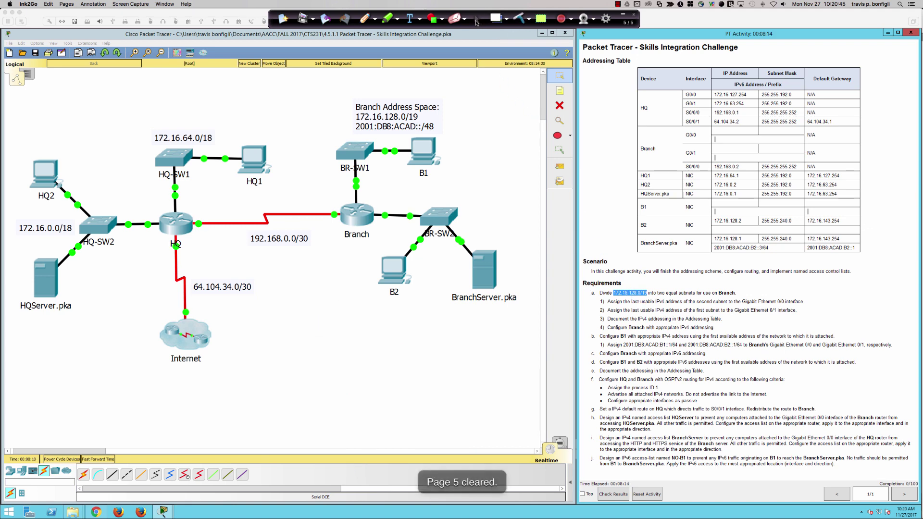
{"action": "left_click", "coordinate": [364, 18]}
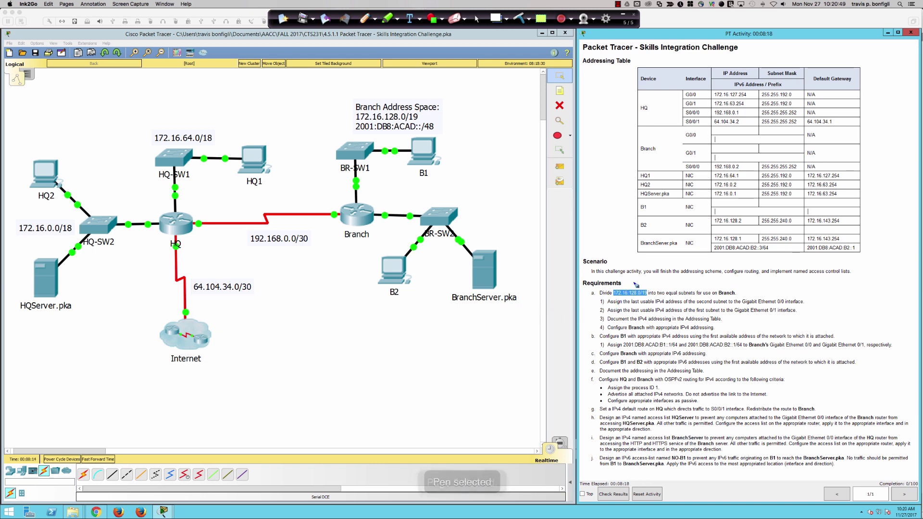
{"action": "left_click_drag", "start_coordinate": [633, 276], "coordinate": [644, 298]}
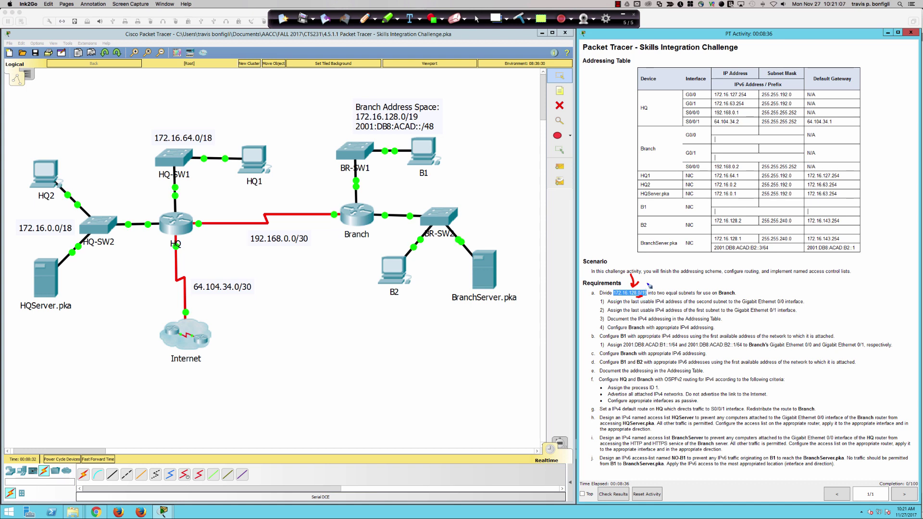
{"action": "mouse_move", "coordinate": [658, 281]}
{"action": "left_mouse_down"}
{"action": "mouse_move", "coordinate": [649, 291]}
{"action": "mouse_move", "coordinate": [656, 291]}
{"action": "left_mouse_up"}
Handwrite the branch network 172.16.128.0/19 below the Internet cloud.
{"action": "left_click_drag", "start_coordinate": [45, 368], "coordinate": [43, 381]}
{"action": "mouse_move", "coordinate": [50, 367]}
{"action": "left_mouse_down"}
{"action": "mouse_move", "coordinate": [58, 365]}
{"action": "mouse_move", "coordinate": [55, 378]}
{"action": "mouse_move", "coordinate": [168, 373]}
{"action": "mouse_move", "coordinate": [175, 362]}
{"action": "mouse_move", "coordinate": [178, 379]}
{"action": "left_mouse_up"}
{"action": "left_click", "coordinate": [79, 373]}
{"action": "left_click", "coordinate": [159, 370]}
{"action": "mouse_move", "coordinate": [192, 362]}
{"action": "left_mouse_down"}
{"action": "mouse_move", "coordinate": [196, 372]}
{"action": "mouse_move", "coordinate": [210, 365]}
{"action": "mouse_move", "coordinate": [208, 376]}
{"action": "left_mouse_up"}
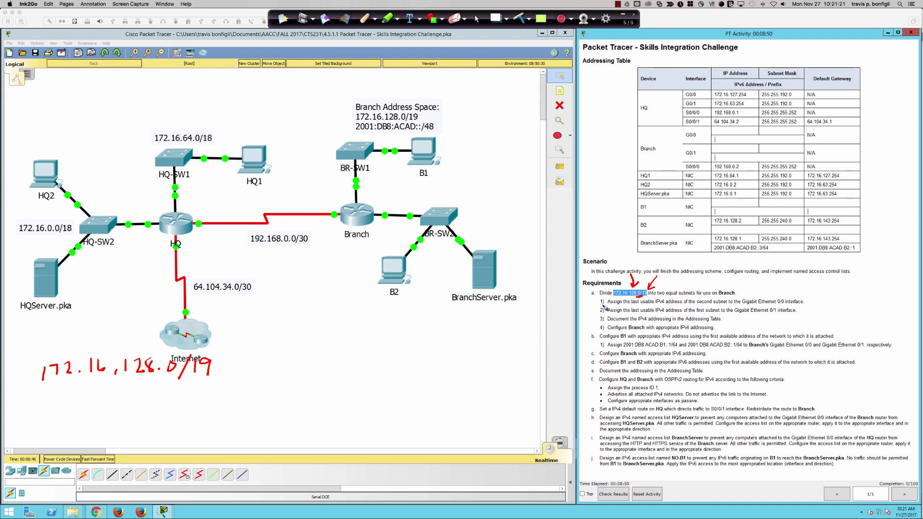
Underline "two equal subnets for use on Branch" in requirement a and write "/24 = 2x /25" beside HQServer.
{"action": "left_click_drag", "start_coordinate": [656, 299], "coordinate": [740, 298]}
{"action": "mouse_move", "coordinate": [92, 292]}
{"action": "left_mouse_down"}
{"action": "mouse_move", "coordinate": [95, 302]}
{"action": "mouse_move", "coordinate": [110, 289]}
{"action": "mouse_move", "coordinate": [109, 304]}
{"action": "mouse_move", "coordinate": [78, 304]}
{"action": "mouse_move", "coordinate": [137, 286]}
{"action": "mouse_move", "coordinate": [171, 301]}
{"action": "left_mouse_up"}
{"action": "mouse_move", "coordinate": [169, 289]}
{"action": "left_mouse_down"}
{"action": "mouse_move", "coordinate": [158, 302]}
{"action": "mouse_move", "coordinate": [207, 302]}
{"action": "left_mouse_up"}
{"action": "left_click_drag", "start_coordinate": [208, 285], "coordinate": [227, 278]}
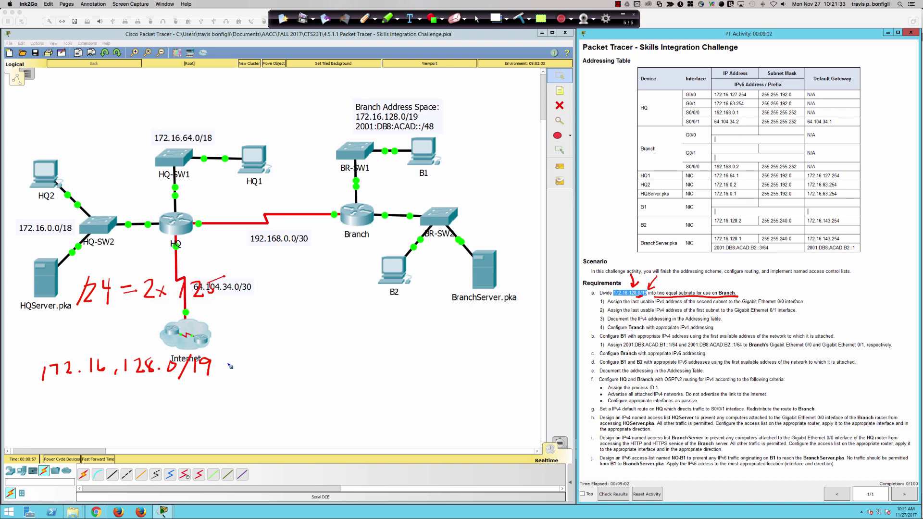
Extend the handwritten 172.16.128.0/19 with "= 2x/20".
{"action": "left_click_drag", "start_coordinate": [219, 364], "coordinate": [233, 363]}
{"action": "left_click_drag", "start_coordinate": [219, 370], "coordinate": [282, 370]}
{"action": "mouse_move", "coordinate": [283, 359]}
{"action": "left_mouse_down"}
{"action": "mouse_move", "coordinate": [272, 370]}
{"action": "mouse_move", "coordinate": [310, 367]}
{"action": "mouse_move", "coordinate": [316, 353]}
{"action": "left_mouse_up"}
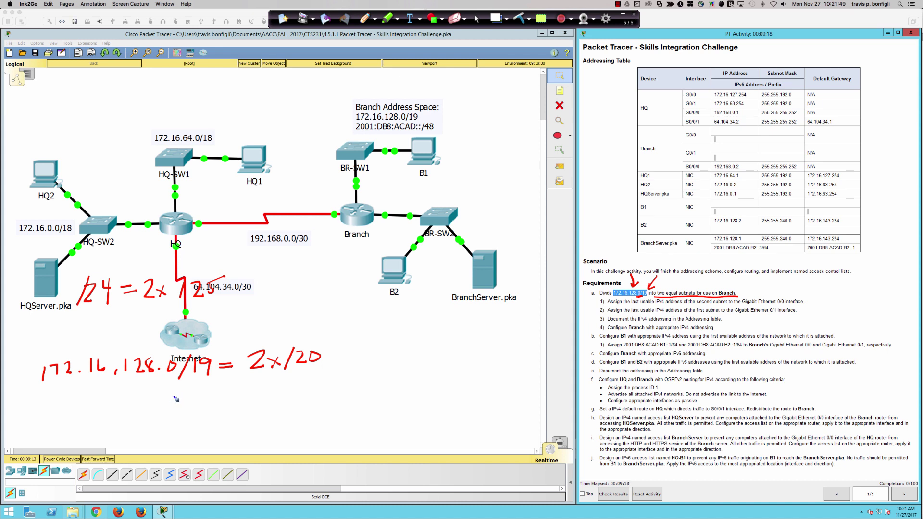
Underline the 19 prefix and write the mask's first two octets beneath as eight binary ones each, followed by dots.
{"action": "mouse_move", "coordinate": [187, 383]}
{"action": "left_mouse_down"}
{"action": "mouse_move", "coordinate": [214, 380]}
{"action": "mouse_move", "coordinate": [206, 384]}
{"action": "left_mouse_up"}
{"action": "mouse_move", "coordinate": [38, 407]}
{"action": "left_mouse_down"}
{"action": "mouse_move", "coordinate": [38, 419]}
{"action": "mouse_move", "coordinate": [50, 421]}
{"action": "left_mouse_up"}
{"action": "mouse_move", "coordinate": [57, 408]}
{"action": "left_mouse_down"}
{"action": "mouse_move", "coordinate": [58, 420]}
{"action": "mouse_move", "coordinate": [77, 418]}
{"action": "left_mouse_up"}
{"action": "mouse_move", "coordinate": [83, 404]}
{"action": "left_mouse_down"}
{"action": "mouse_move", "coordinate": [83, 417]}
{"action": "mouse_move", "coordinate": [125, 417]}
{"action": "left_mouse_up"}
{"action": "left_click", "coordinate": [95, 417]}
{"action": "mouse_move", "coordinate": [132, 402]}
{"action": "left_mouse_down"}
{"action": "mouse_move", "coordinate": [132, 417]}
{"action": "mouse_move", "coordinate": [156, 417]}
{"action": "left_mouse_up"}
{"action": "left_click", "coordinate": [171, 414]}
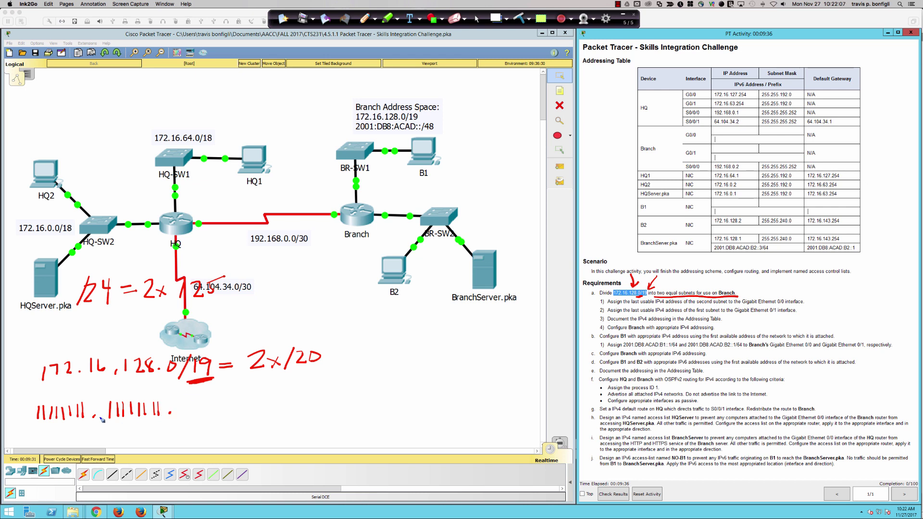
Label both full mask octets with an 8, add three ones for the third octet, and box 172.16.128.0/19.
{"action": "left_click_drag", "start_coordinate": [64, 384], "coordinate": [62, 395]}
{"action": "left_click_drag", "start_coordinate": [137, 385], "coordinate": [138, 386]}
{"action": "left_click_drag", "start_coordinate": [45, 434], "coordinate": [169, 434]}
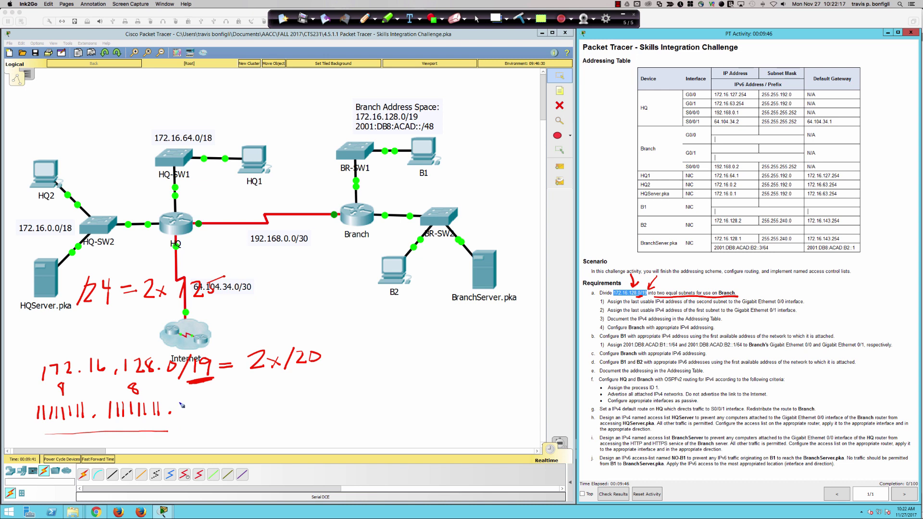
{"action": "mouse_move", "coordinate": [180, 403]}
{"action": "left_mouse_down"}
{"action": "mouse_move", "coordinate": [179, 416]}
{"action": "mouse_move", "coordinate": [191, 417]}
{"action": "left_mouse_up"}
{"action": "mouse_move", "coordinate": [27, 385]}
{"action": "left_mouse_down"}
{"action": "mouse_move", "coordinate": [189, 378]}
{"action": "mouse_move", "coordinate": [221, 352]}
{"action": "mouse_move", "coordinate": [27, 358]}
{"action": "mouse_move", "coordinate": [28, 383]}
{"action": "left_mouse_up"}
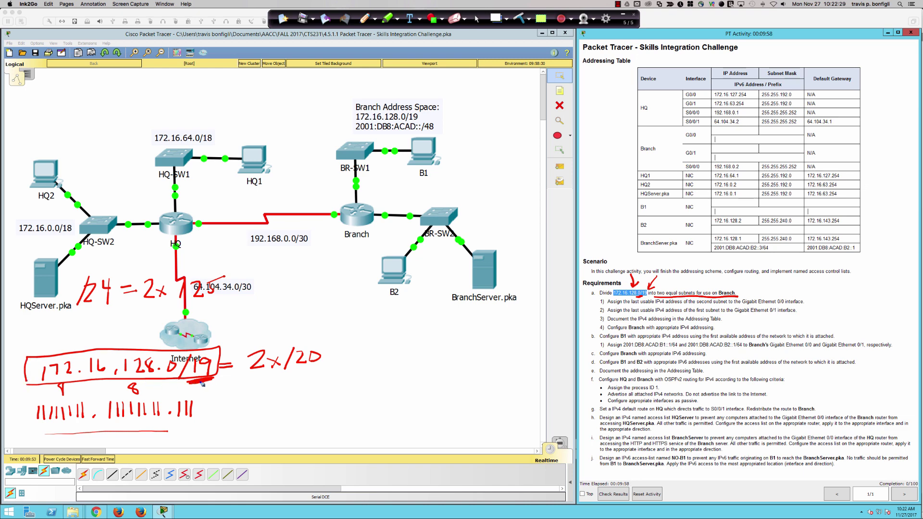
Add an underlined fourth one to the third mask octet and fill the remaining mask bits with twelve zeros.
{"action": "left_click_drag", "start_coordinate": [202, 383], "coordinate": [213, 379]}
{"action": "left_click_drag", "start_coordinate": [197, 402], "coordinate": [198, 417]}
{"action": "mouse_move", "coordinate": [193, 420]}
{"action": "left_mouse_down"}
{"action": "mouse_move", "coordinate": [207, 407]}
{"action": "mouse_move", "coordinate": [234, 408]}
{"action": "left_mouse_up"}
{"action": "left_click_drag", "start_coordinate": [236, 406], "coordinate": [323, 406]}
{"action": "left_click", "coordinate": [254, 410]}
{"action": "left_click_drag", "start_coordinate": [329, 405], "coordinate": [405, 402]}
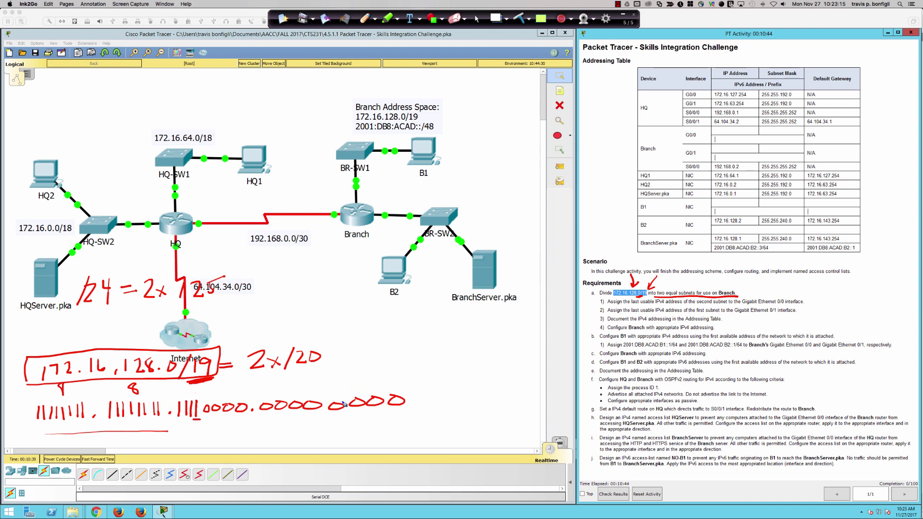
Tick the third octet's four zeros, write 2x12 above the host bits and underline all of them with an arrow.
{"action": "left_click_drag", "start_coordinate": [246, 395], "coordinate": [224, 399]}
{"action": "left_click_drag", "start_coordinate": [210, 395], "coordinate": [212, 400]}
{"action": "left_click_drag", "start_coordinate": [407, 371], "coordinate": [437, 383]}
{"action": "mouse_move", "coordinate": [436, 373]}
{"action": "left_mouse_down"}
{"action": "mouse_move", "coordinate": [427, 384]}
{"action": "mouse_move", "coordinate": [446, 382]}
{"action": "left_mouse_up"}
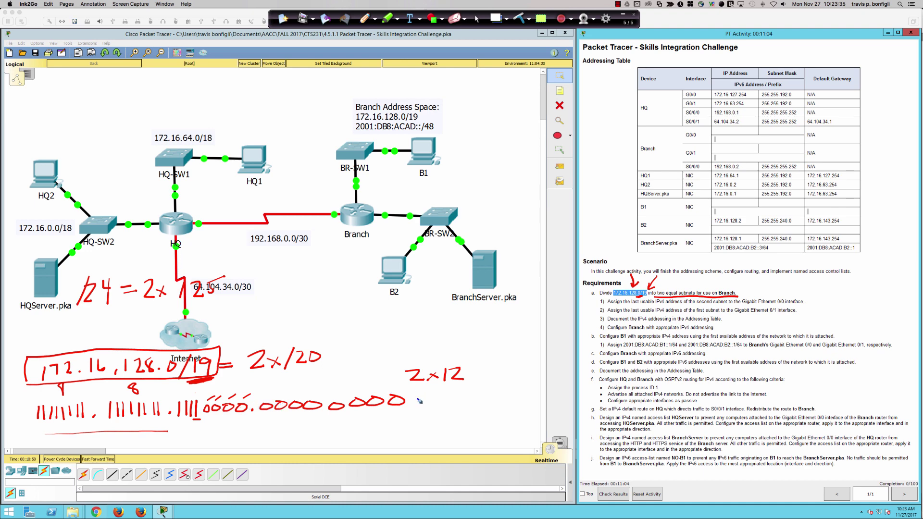
{"action": "left_click_drag", "start_coordinate": [208, 418], "coordinate": [414, 409]}
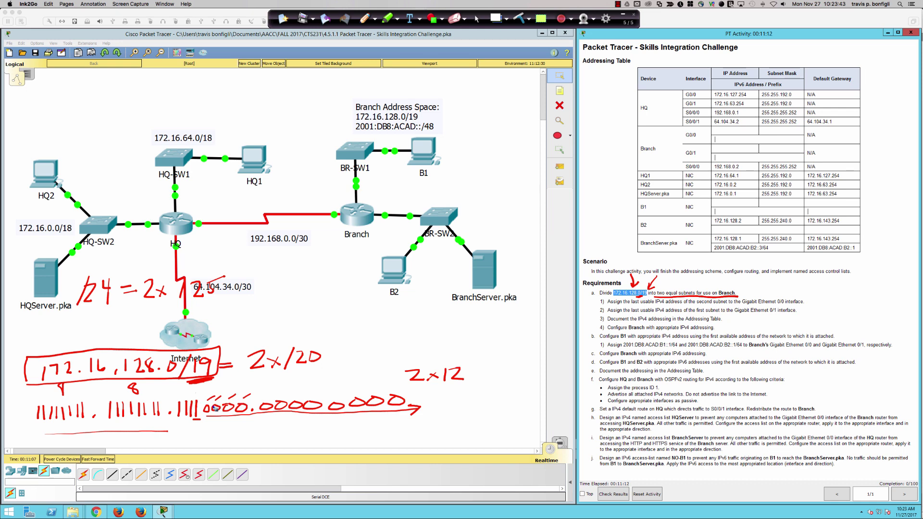
Bracket the third octet's four host bits and write a circled 16 above the octet's last network bit.
{"action": "left_click_drag", "start_coordinate": [248, 400], "coordinate": [224, 397]}
{"action": "left_click_drag", "start_coordinate": [207, 402], "coordinate": [201, 395]}
{"action": "mouse_move", "coordinate": [246, 397]}
{"action": "left_mouse_down"}
{"action": "mouse_move", "coordinate": [255, 416]}
{"action": "mouse_move", "coordinate": [201, 419]}
{"action": "mouse_move", "coordinate": [214, 420]}
{"action": "left_mouse_up"}
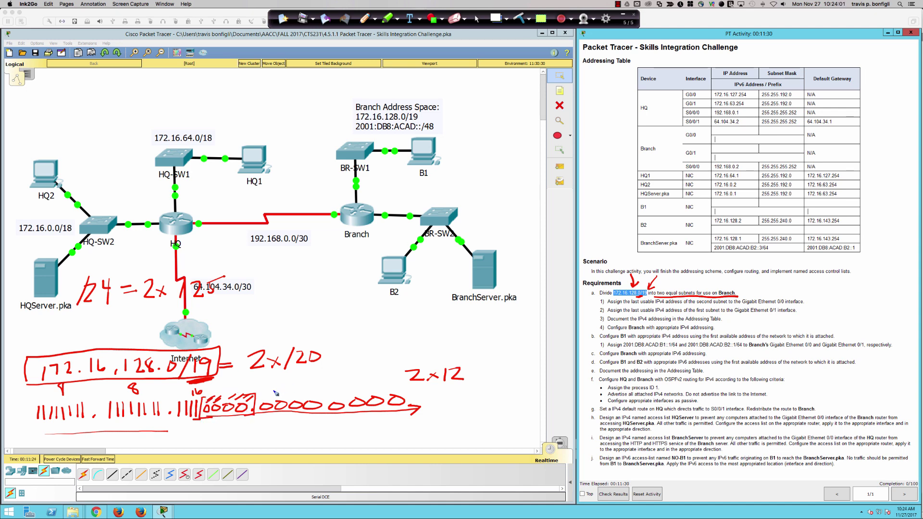
{"action": "mouse_move", "coordinate": [200, 387]}
{"action": "left_mouse_down"}
{"action": "mouse_move", "coordinate": [189, 397]}
{"action": "mouse_move", "coordinate": [203, 387]}
{"action": "left_mouse_up"}
Write "#1" above HQ2 and draw an arrow from the /24 example down to the boxed 172.16.128.0/19.
{"action": "mouse_move", "coordinate": [71, 77]}
{"action": "left_mouse_down"}
{"action": "mouse_move", "coordinate": [69, 92]}
{"action": "mouse_move", "coordinate": [77, 81]}
{"action": "left_mouse_up"}
{"action": "left_click_drag", "start_coordinate": [64, 87], "coordinate": [84, 95]}
{"action": "mouse_move", "coordinate": [118, 306]}
{"action": "left_mouse_down"}
{"action": "mouse_move", "coordinate": [119, 343]}
{"action": "mouse_move", "coordinate": [130, 332]}
{"action": "left_mouse_up"}
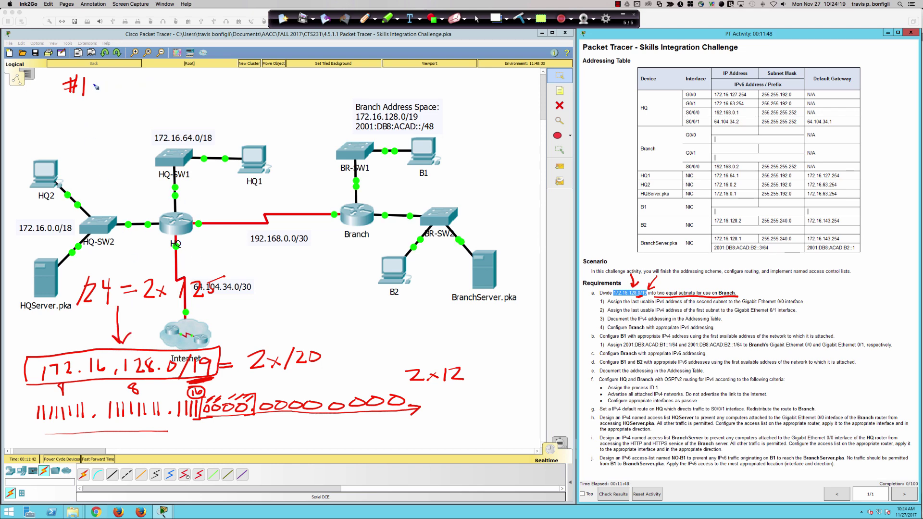
Handwrite an arrow and the first subnet 172.16.128.0/20 after "#1".
{"action": "mouse_move", "coordinate": [94, 84]}
{"action": "left_mouse_down"}
{"action": "mouse_move", "coordinate": [171, 99]}
{"action": "mouse_move", "coordinate": [244, 80]}
{"action": "mouse_move", "coordinate": [253, 98]}
{"action": "mouse_move", "coordinate": [281, 92]}
{"action": "mouse_move", "coordinate": [283, 82]}
{"action": "left_mouse_up"}
{"action": "left_click", "coordinate": [164, 89]}
{"action": "left_click", "coordinate": [193, 94]}
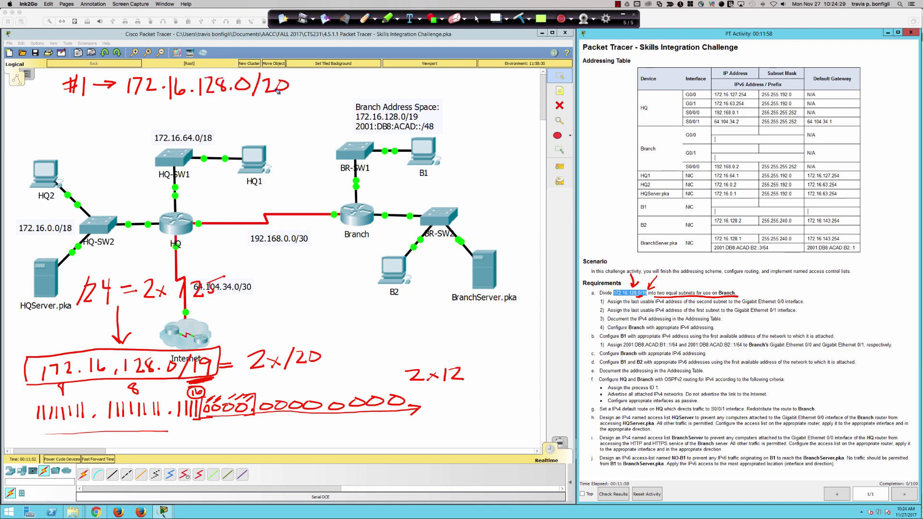
Start a second "#" line below "#1", underline 128 in the boxed network and draw an arrow to the third octet's host bits.
{"action": "left_click_drag", "start_coordinate": [197, 421], "coordinate": [203, 423]}
{"action": "mouse_move", "coordinate": [132, 376]}
{"action": "left_mouse_down"}
{"action": "mouse_move", "coordinate": [152, 376]}
{"action": "mouse_move", "coordinate": [132, 376]}
{"action": "left_mouse_up"}
{"action": "mouse_move", "coordinate": [49, 124]}
{"action": "left_mouse_down"}
{"action": "mouse_move", "coordinate": [52, 139]}
{"action": "mouse_move", "coordinate": [62, 126]}
{"action": "left_mouse_up"}
{"action": "left_click_drag", "start_coordinate": [42, 134], "coordinate": [63, 132]}
{"action": "mouse_move", "coordinate": [243, 376]}
{"action": "left_mouse_down"}
{"action": "mouse_move", "coordinate": [228, 393]}
{"action": "mouse_move", "coordinate": [238, 391]}
{"action": "left_mouse_up"}
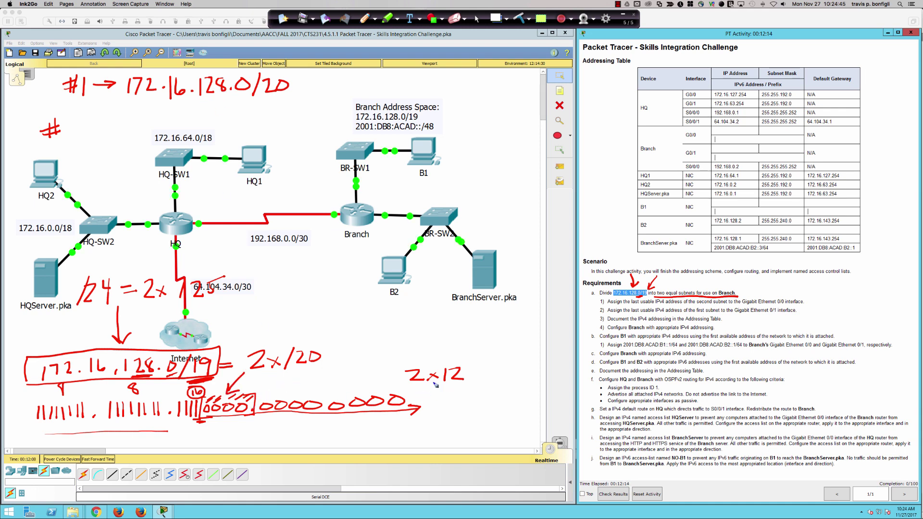
Circle 2x12 with an arrow to the last host bits and emphasize the third mask octet, its 16 and the first subnet's 128.
{"action": "mouse_move", "coordinate": [409, 379]}
{"action": "left_mouse_down"}
{"action": "mouse_move", "coordinate": [383, 395]}
{"action": "mouse_move", "coordinate": [399, 394]}
{"action": "left_mouse_up"}
{"action": "mouse_move", "coordinate": [442, 359]}
{"action": "left_mouse_down"}
{"action": "mouse_move", "coordinate": [399, 366]}
{"action": "mouse_move", "coordinate": [418, 346]}
{"action": "left_mouse_up"}
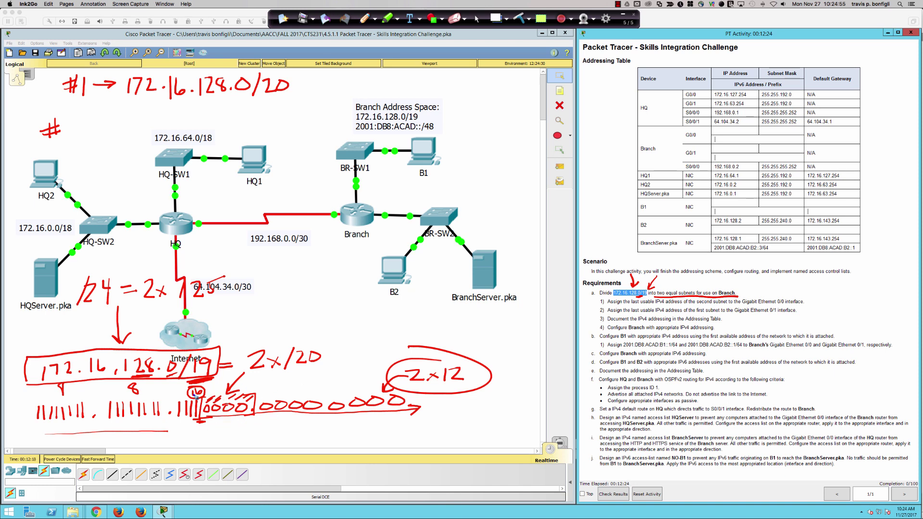
{"action": "mouse_move", "coordinate": [184, 425]}
{"action": "left_mouse_down"}
{"action": "mouse_move", "coordinate": [242, 425]}
{"action": "mouse_move", "coordinate": [223, 428]}
{"action": "left_mouse_up"}
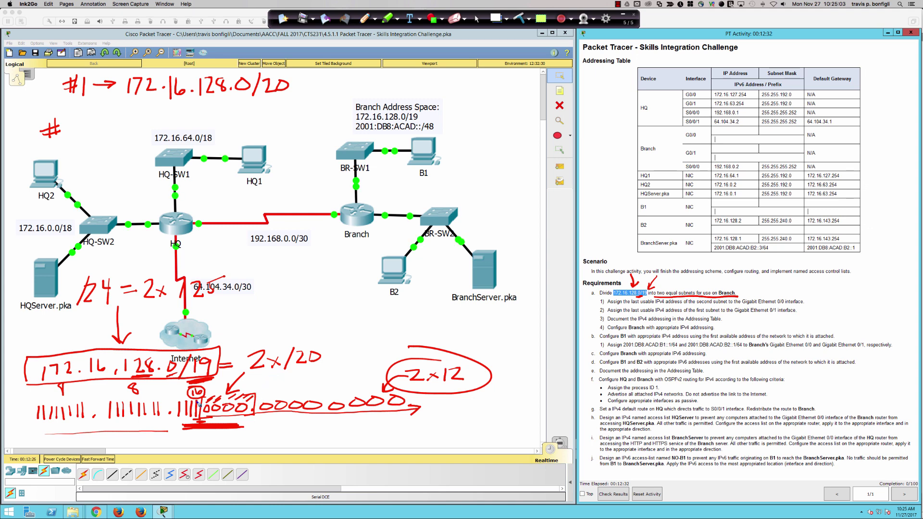
{"action": "mouse_move", "coordinate": [197, 403]}
{"action": "left_mouse_down"}
{"action": "mouse_move", "coordinate": [183, 390]}
{"action": "mouse_move", "coordinate": [194, 400]}
{"action": "left_mouse_up"}
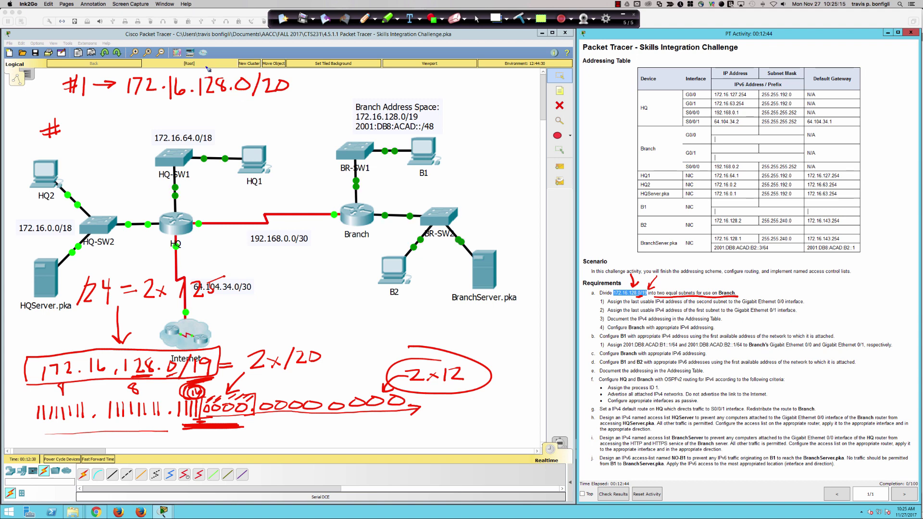
{"action": "left_click_drag", "start_coordinate": [206, 64], "coordinate": [216, 66]}
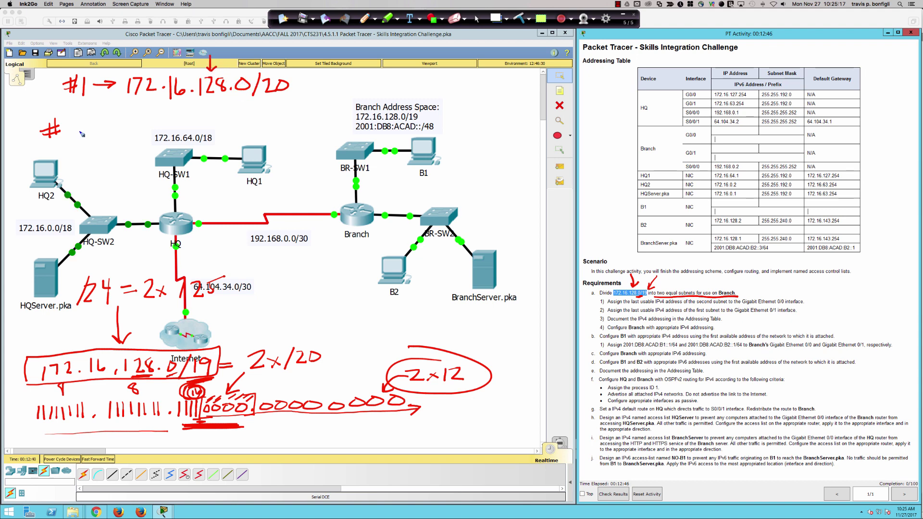
Complete the second line as 2 → 172.16.144.0/20 and write .160 below 144 with an arrow.
{"action": "mouse_move", "coordinate": [75, 124]}
{"action": "left_mouse_down"}
{"action": "mouse_move", "coordinate": [91, 138]}
{"action": "mouse_move", "coordinate": [117, 125]}
{"action": "left_mouse_up"}
{"action": "mouse_move", "coordinate": [109, 119]}
{"action": "left_mouse_down"}
{"action": "mouse_move", "coordinate": [129, 122]}
{"action": "mouse_move", "coordinate": [128, 130]}
{"action": "mouse_move", "coordinate": [234, 125]}
{"action": "mouse_move", "coordinate": [254, 114]}
{"action": "mouse_move", "coordinate": [262, 137]}
{"action": "mouse_move", "coordinate": [290, 116]}
{"action": "left_mouse_up"}
{"action": "left_click", "coordinate": [201, 124]}
{"action": "left_click", "coordinate": [241, 124]}
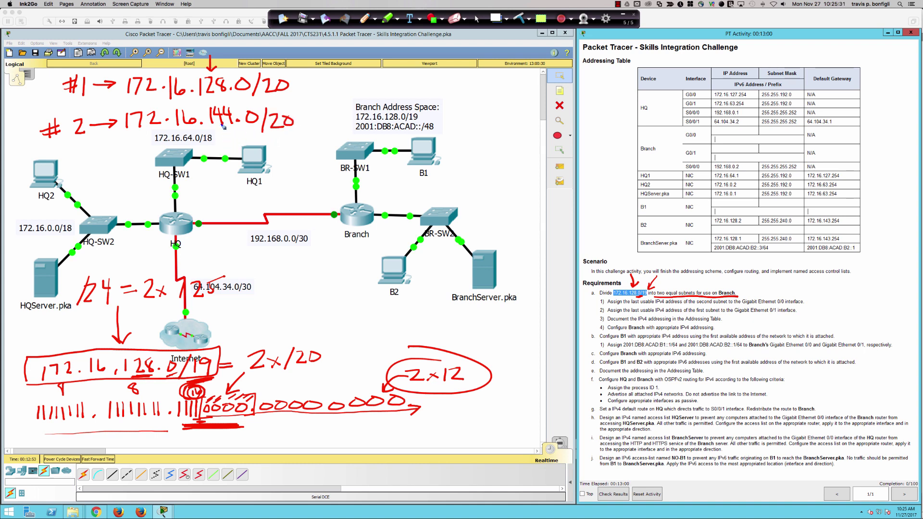
{"action": "mouse_move", "coordinate": [223, 131]}
{"action": "left_mouse_down"}
{"action": "mouse_move", "coordinate": [225, 147]}
{"action": "mouse_move", "coordinate": [234, 138]}
{"action": "left_mouse_up"}
{"action": "mouse_move", "coordinate": [210, 180]}
{"action": "left_mouse_down"}
{"action": "mouse_move", "coordinate": [222, 186]}
{"action": "mouse_move", "coordinate": [241, 166]}
{"action": "left_mouse_up"}
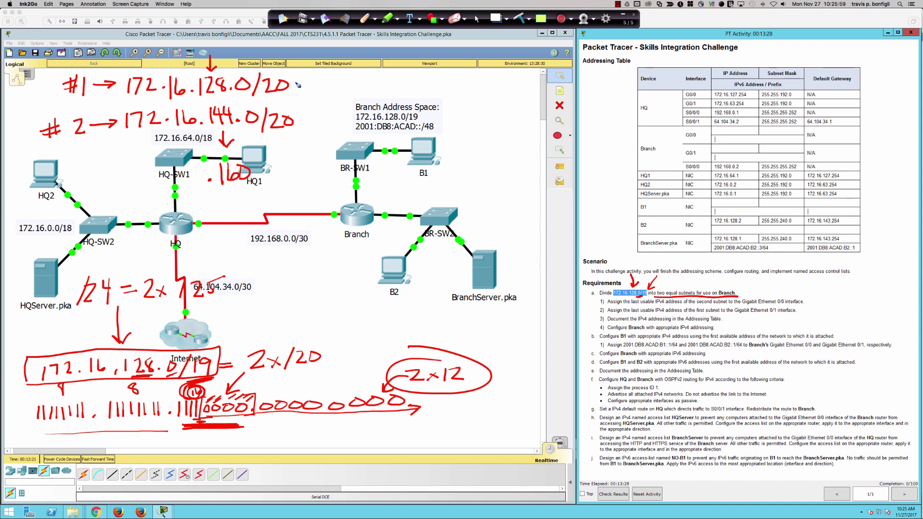
Write the first subnet's usable range 172.16.128.1 - 172.16.143.254 after an arrow and bracket the second subnet's /20.
{"action": "left_click_drag", "start_coordinate": [295, 83], "coordinate": [434, 82]}
{"action": "left_click", "coordinate": [350, 88]}
{"action": "left_click", "coordinate": [373, 87]}
{"action": "left_click", "coordinate": [409, 85]}
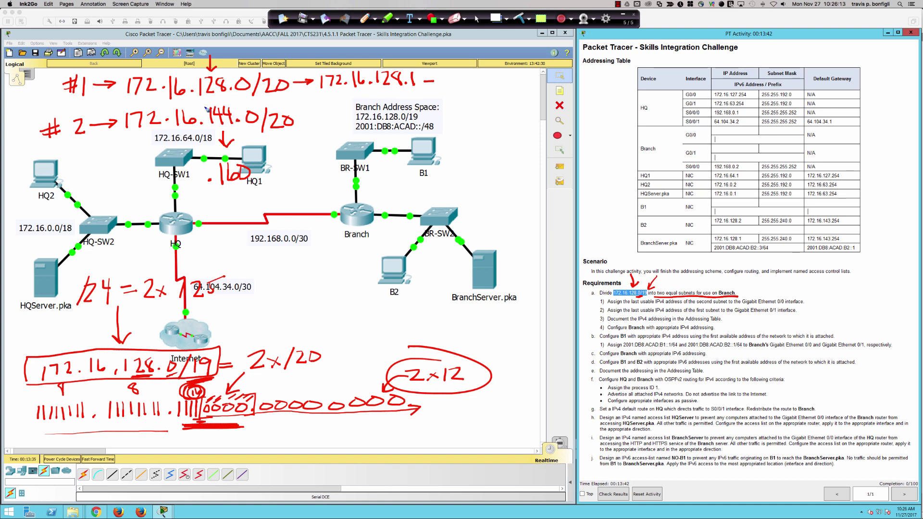
{"action": "mouse_move", "coordinate": [281, 105]}
{"action": "left_mouse_down"}
{"action": "mouse_move", "coordinate": [302, 115]}
{"action": "mouse_move", "coordinate": [287, 133]}
{"action": "left_mouse_up"}
{"action": "mouse_move", "coordinate": [443, 75]}
{"action": "left_mouse_down"}
{"action": "mouse_move", "coordinate": [441, 91]}
{"action": "mouse_move", "coordinate": [520, 81]}
{"action": "mouse_move", "coordinate": [518, 92]}
{"action": "mouse_move", "coordinate": [553, 87]}
{"action": "mouse_move", "coordinate": [556, 73]}
{"action": "left_mouse_up"}
{"action": "left_click", "coordinate": [474, 87]}
{"action": "left_click", "coordinate": [497, 87]}
{"action": "left_click", "coordinate": [532, 88]}
{"action": "left_click_drag", "start_coordinate": [560, 72], "coordinate": [561, 92]}
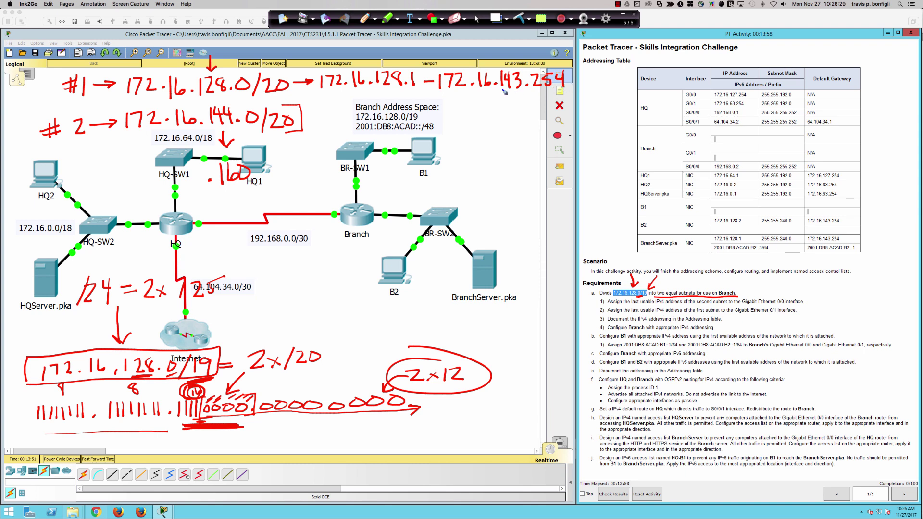
Write .255 below the 254 of the first subnet's range and draw an arrow pointing at "#1".
{"action": "left_click", "coordinate": [532, 100]}
{"action": "left_click_drag", "start_coordinate": [537, 95], "coordinate": [543, 102]}
{"action": "left_click_drag", "start_coordinate": [551, 95], "coordinate": [555, 103]}
{"action": "left_click_drag", "start_coordinate": [558, 94], "coordinate": [563, 91]}
{"action": "mouse_move", "coordinate": [41, 96]}
{"action": "left_mouse_down"}
{"action": "mouse_move", "coordinate": [59, 89]}
{"action": "mouse_move", "coordinate": [53, 97]}
{"action": "left_mouse_up"}
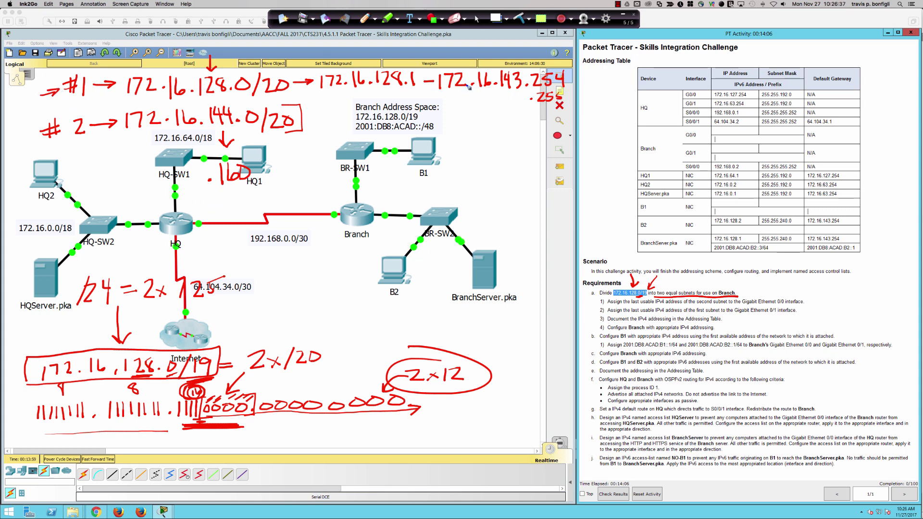
Underline the first subnet's first usable address and its broadcast address, then underline 2x12 and add -2 after it.
{"action": "left_click_drag", "start_coordinate": [440, 96], "coordinate": [528, 104]}
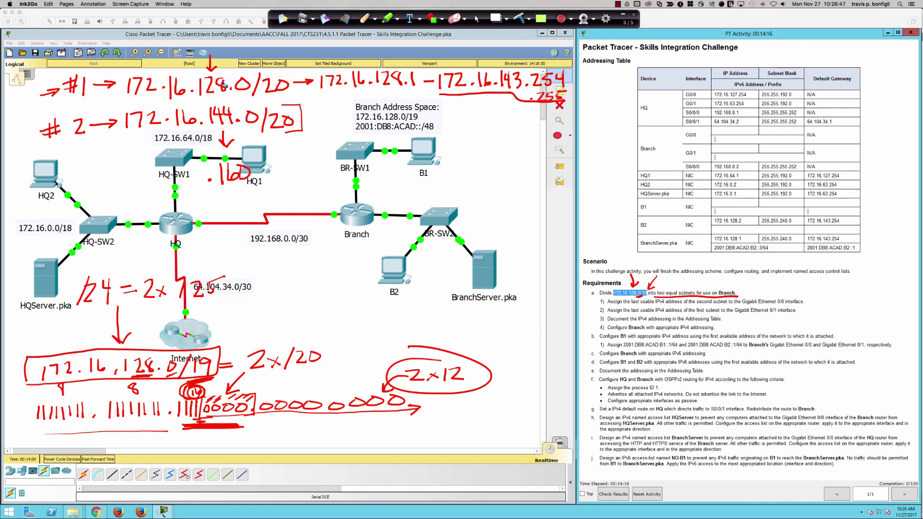
{"action": "left_click_drag", "start_coordinate": [319, 89], "coordinate": [416, 87]}
{"action": "left_click", "coordinate": [523, 100]}
{"action": "left_click_drag", "start_coordinate": [432, 391], "coordinate": [481, 374]}
{"action": "mouse_move", "coordinate": [495, 366]}
{"action": "left_mouse_down"}
{"action": "mouse_move", "coordinate": [488, 370]}
{"action": "mouse_move", "coordinate": [498, 377]}
{"action": "left_mouse_up"}
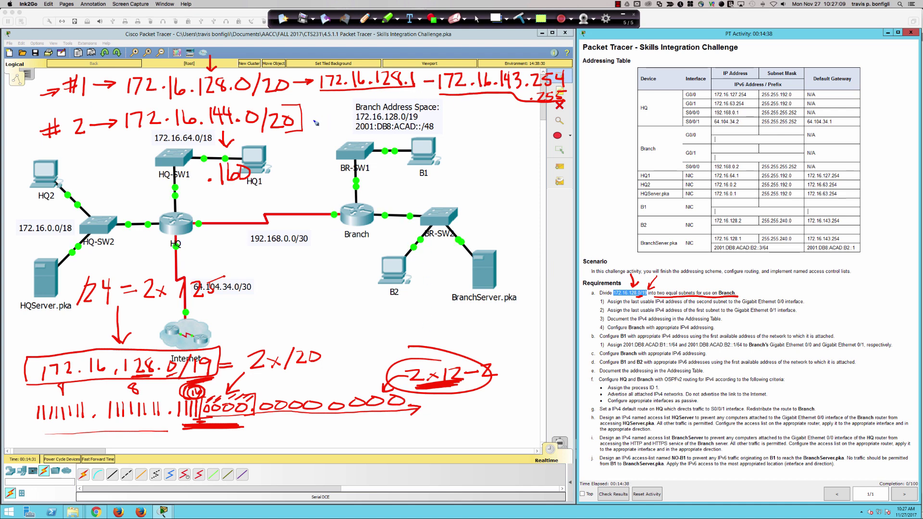
Draw an arrow from the second subnet to its usable range 172.16.144.1 - 172.16.159.254, underlining the 20 and .160.
{"action": "mouse_move", "coordinate": [305, 120]}
{"action": "left_mouse_down"}
{"action": "mouse_move", "coordinate": [330, 131]}
{"action": "mouse_move", "coordinate": [373, 188]}
{"action": "mouse_move", "coordinate": [365, 195]}
{"action": "mouse_move", "coordinate": [452, 185]}
{"action": "left_mouse_up"}
{"action": "left_click", "coordinate": [408, 194]}
{"action": "left_click", "coordinate": [435, 190]}
{"action": "mouse_move", "coordinate": [450, 176]}
{"action": "left_mouse_down"}
{"action": "mouse_move", "coordinate": [450, 190]}
{"action": "mouse_move", "coordinate": [487, 184]}
{"action": "mouse_move", "coordinate": [490, 198]}
{"action": "mouse_move", "coordinate": [554, 201]}
{"action": "left_mouse_up"}
{"action": "left_click", "coordinate": [465, 187]}
{"action": "left_click", "coordinate": [533, 194]}
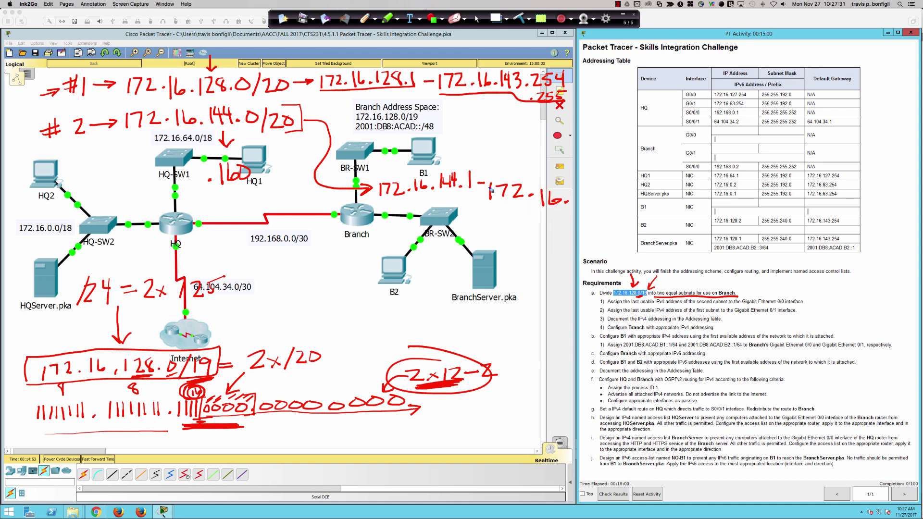
{"action": "left_click_drag", "start_coordinate": [275, 135], "coordinate": [283, 135]}
{"action": "mouse_move", "coordinate": [233, 189]}
{"action": "left_mouse_down"}
{"action": "mouse_move", "coordinate": [248, 186]}
{"action": "mouse_move", "coordinate": [222, 191]}
{"action": "left_mouse_up"}
{"action": "mouse_move", "coordinate": [583, 189]}
{"action": "left_mouse_down"}
{"action": "mouse_move", "coordinate": [581, 207]}
{"action": "mouse_move", "coordinate": [593, 189]}
{"action": "mouse_move", "coordinate": [602, 206]}
{"action": "mouse_move", "coordinate": [621, 209]}
{"action": "mouse_move", "coordinate": [635, 194]}
{"action": "left_mouse_up"}
{"action": "left_click_drag", "start_coordinate": [642, 191], "coordinate": [645, 210]}
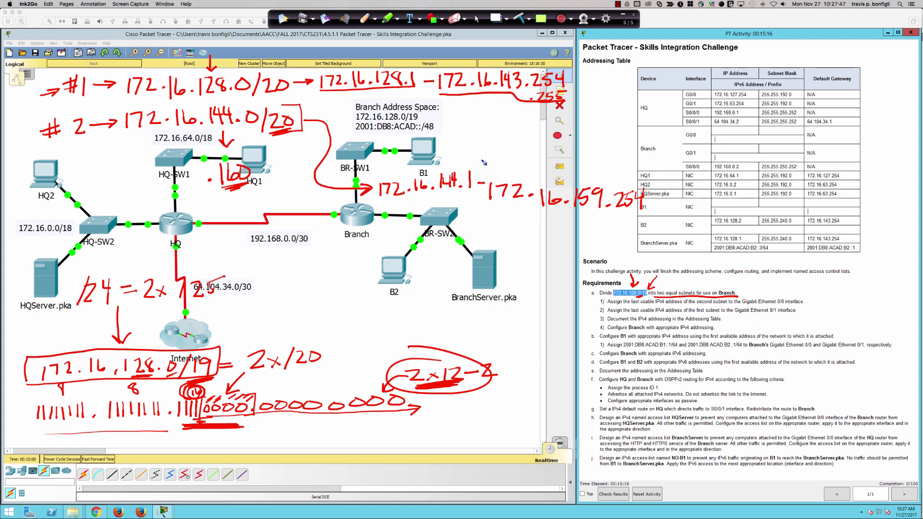
Write .1 above and .255 below the second subnet's range, and mark its 16, 159 and 254 plus Branch's G0/0 address cell.
{"action": "left_click_drag", "start_coordinate": [493, 146], "coordinate": [502, 159]}
{"action": "mouse_move", "coordinate": [610, 222]}
{"action": "left_mouse_down"}
{"action": "mouse_move", "coordinate": [626, 214]}
{"action": "mouse_move", "coordinate": [645, 224]}
{"action": "mouse_move", "coordinate": [661, 207]}
{"action": "left_mouse_up"}
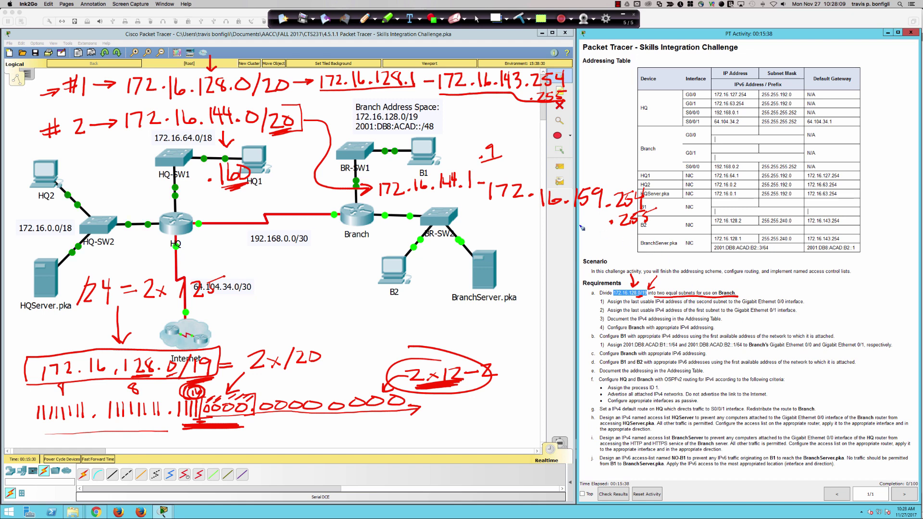
{"action": "mouse_move", "coordinate": [569, 216]}
{"action": "left_mouse_down"}
{"action": "mouse_move", "coordinate": [539, 219]}
{"action": "mouse_move", "coordinate": [569, 222]}
{"action": "left_mouse_up"}
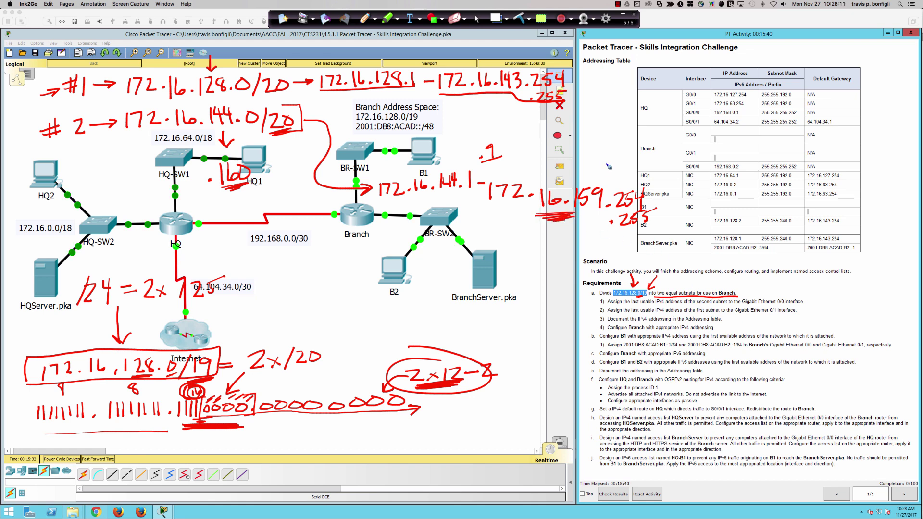
{"action": "left_click_drag", "start_coordinate": [597, 164], "coordinate": [607, 181]}
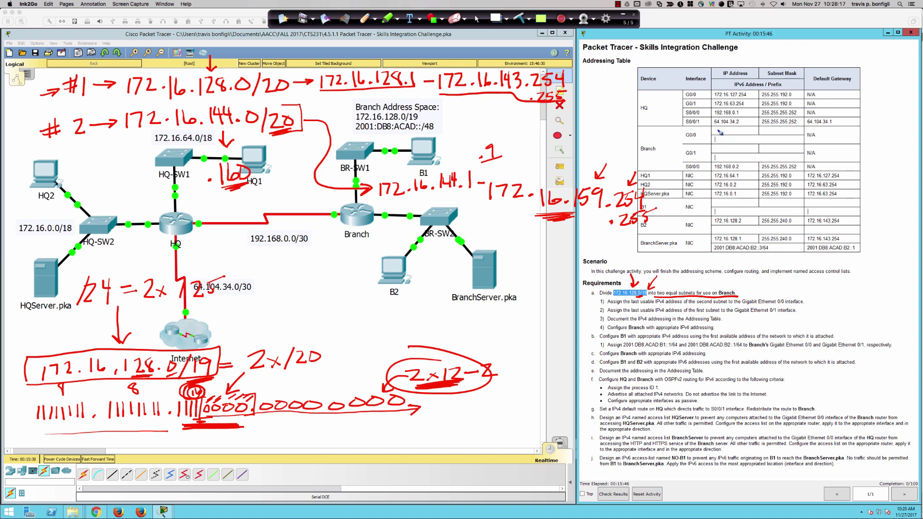
{"action": "mouse_move", "coordinate": [718, 133]}
{"action": "left_mouse_down"}
{"action": "mouse_move", "coordinate": [739, 133]}
{"action": "mouse_move", "coordinate": [733, 139]}
{"action": "left_mouse_up"}
{"action": "left_click_drag", "start_coordinate": [811, 301], "coordinate": [794, 311]}
Clear all handwritten annotations and return to the normal cursor in the activity instructions.
{"action": "left_click", "coordinate": [522, 17]}
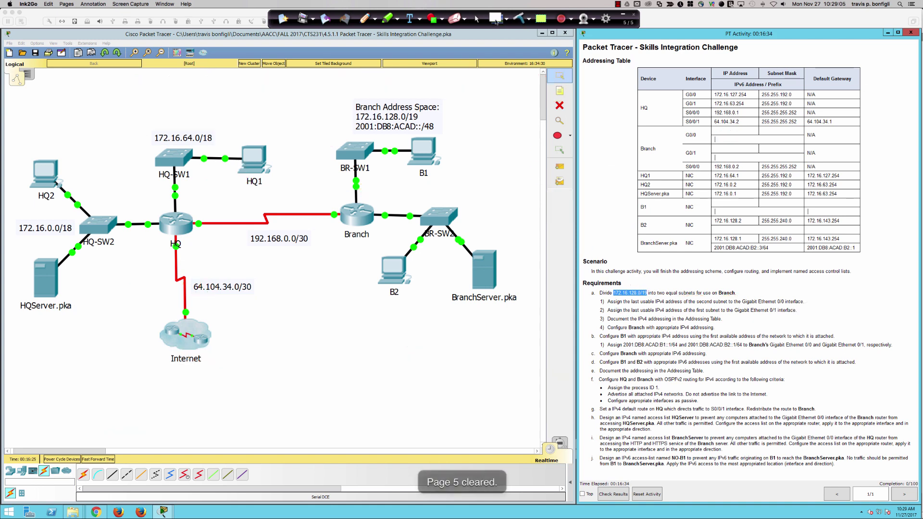
{"action": "left_click", "coordinate": [477, 18]}
{"action": "left_click", "coordinate": [691, 294]}
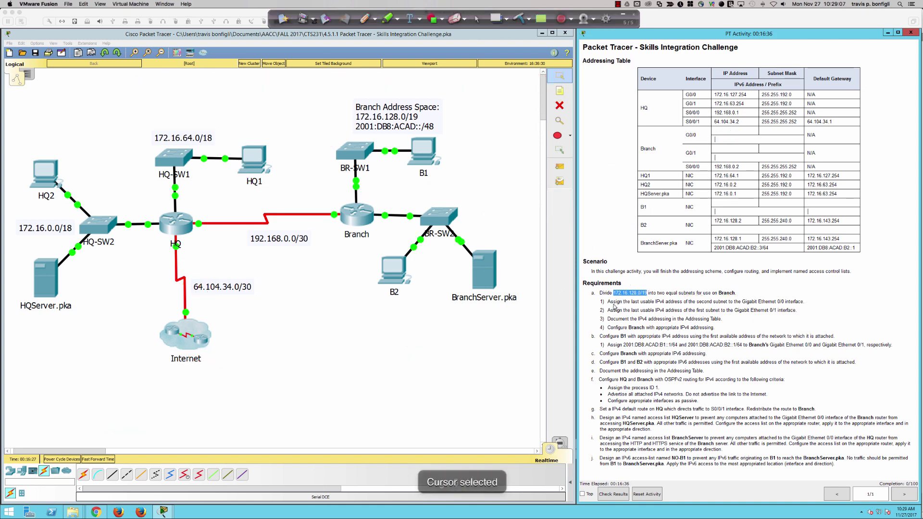
{"action": "left_click_drag", "start_coordinate": [718, 291], "coordinate": [716, 289]}
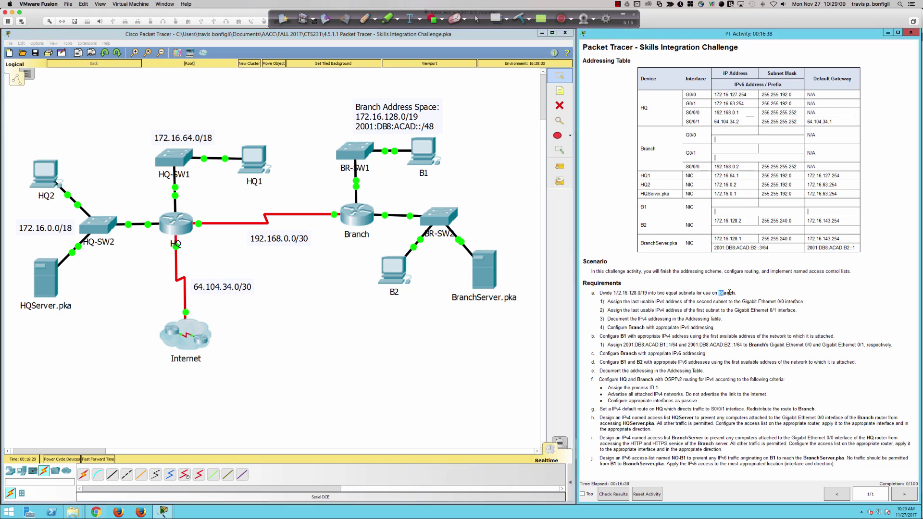
Open the Branch router's command line in a widened window placed below the upper part of the topology.
{"action": "left_click", "coordinate": [358, 215]}
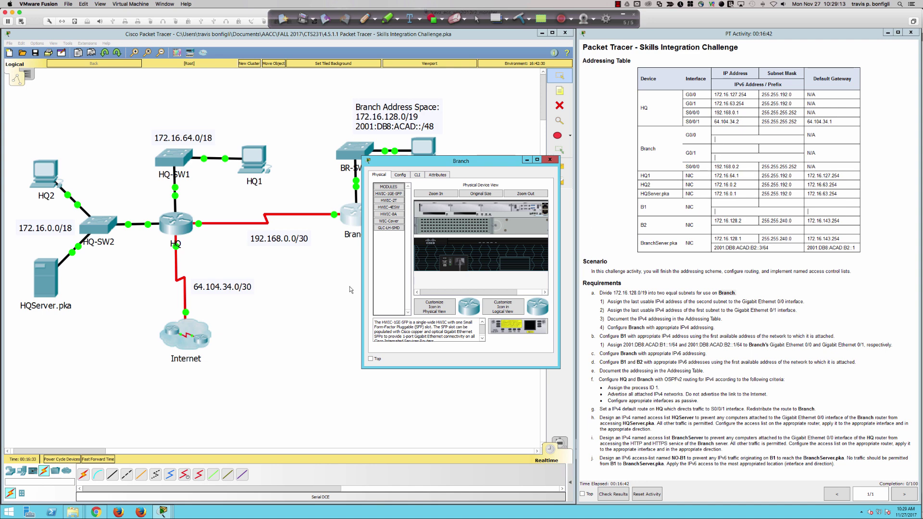
{"action": "left_click_drag", "start_coordinate": [361, 284], "coordinate": [8, 280]}
{"action": "left_click_drag", "start_coordinate": [197, 164], "coordinate": [197, 291]}
{"action": "left_click", "coordinate": [62, 302]}
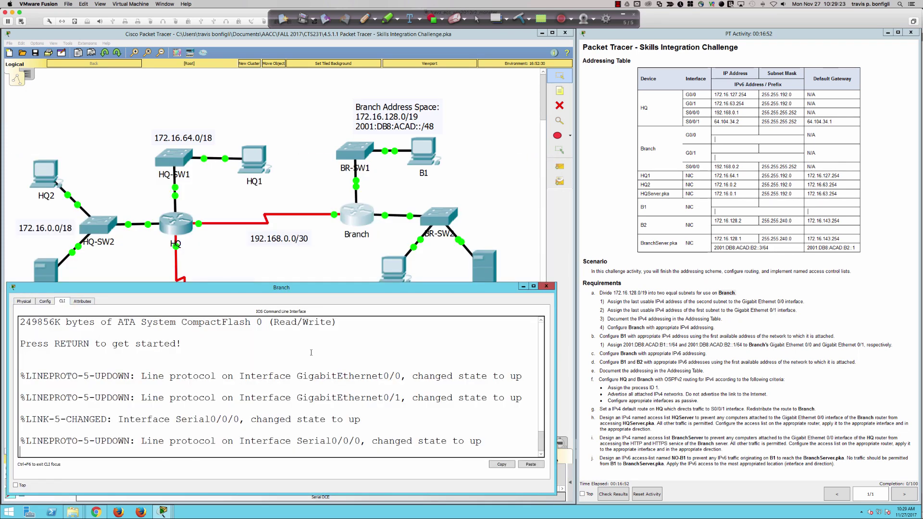
Enter privileged EXEC mode and then global configuration mode on the Branch router.
{"action": "key", "text": "Return"}
{"action": "key", "text": "Return"}
{"action": "key", "text": "Return"}
{"action": "key", "text": "Return"}
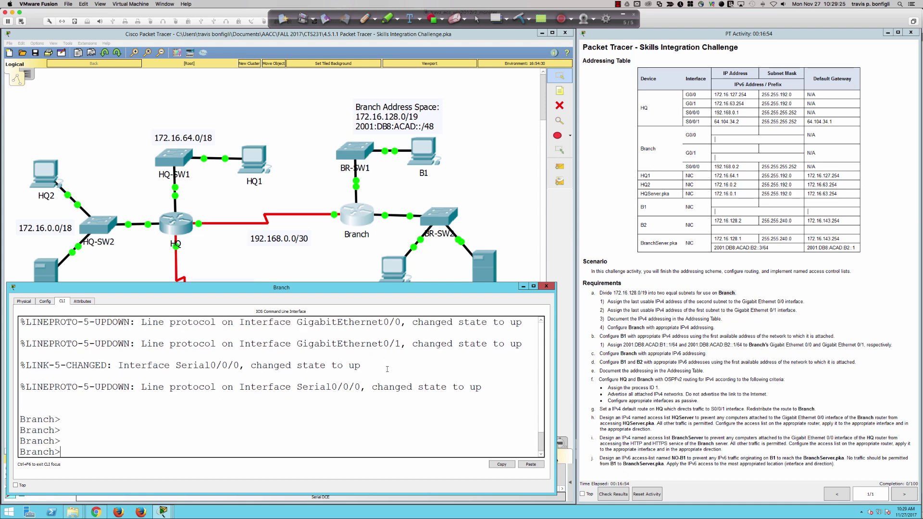
{"action": "type", "text": "en"}
{"action": "key", "text": "Return"}
{"action": "type", "text": "conf t"}
{"action": "key", "text": "Return"}
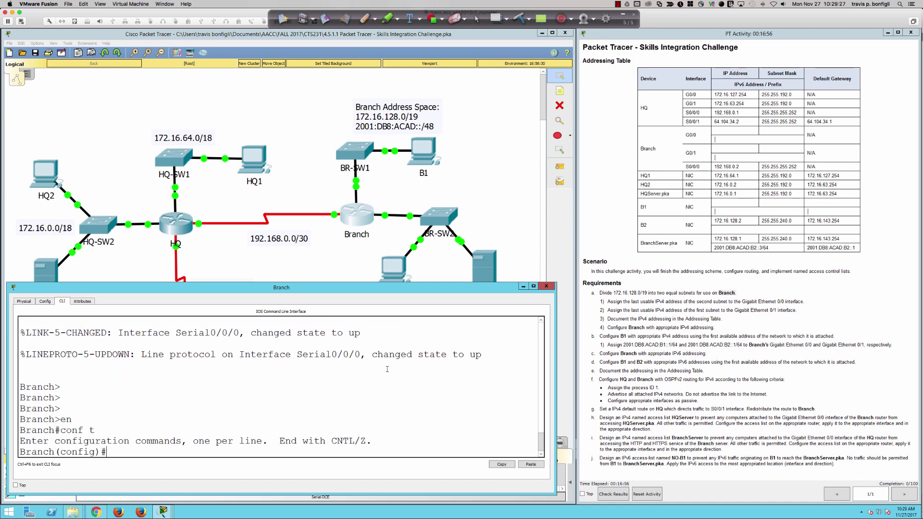
{"action": "key", "text": "Return"}
{"action": "key", "text": "Return"}
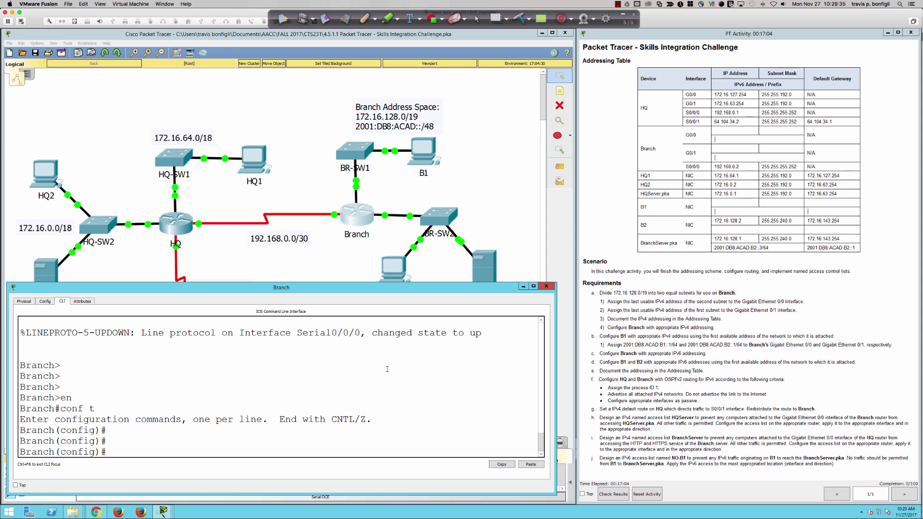
Configure Branch's interface gi0/0 with IP address 172.16.159.254 and mask 255.255.240.0, and enable it.
{"action": "type", "text": "int gi0/0"}
{"action": "key", "text": "Return"}
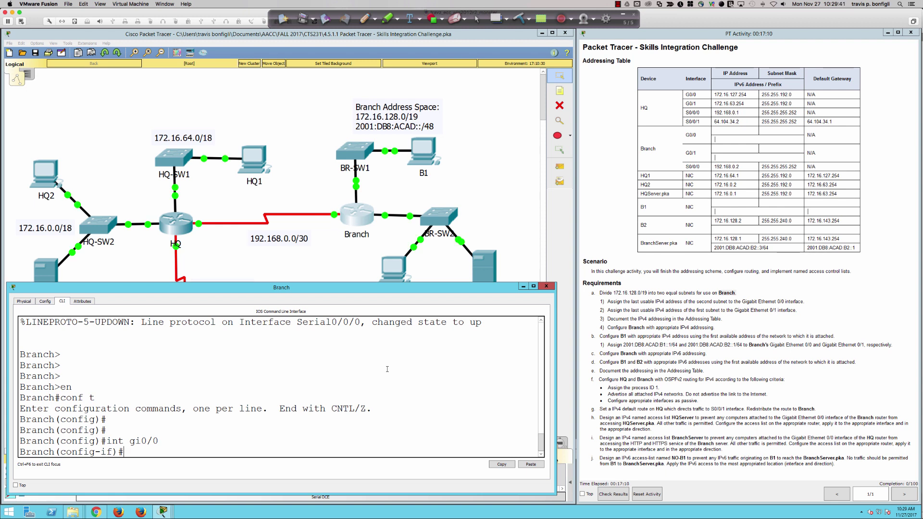
{"action": "type", "text": "ip add 172.16."}
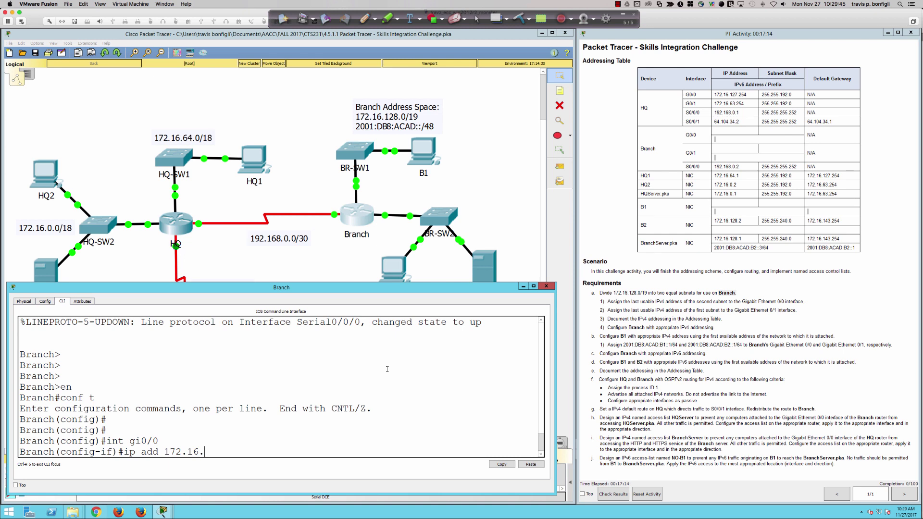
{"action": "type", "text": "159.2"}
{"action": "type", "text": "54 255.255."}
{"action": "type", "text": "240.0"}
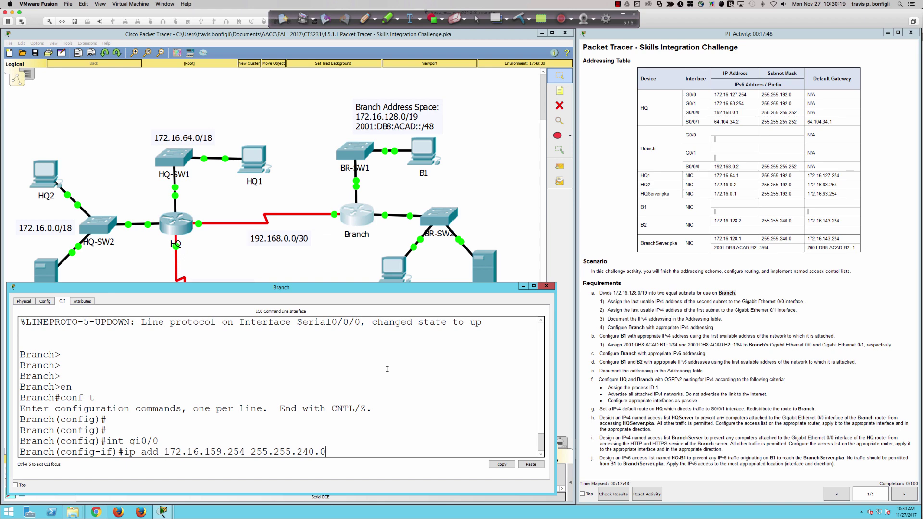
{"action": "key", "text": "Return"}
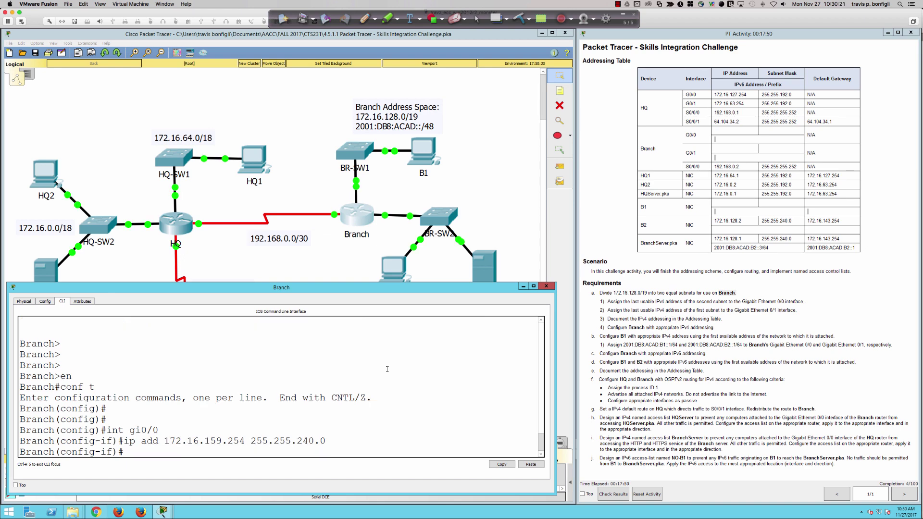
{"action": "type", "text": "no shut"}
{"action": "key", "text": "Return"}
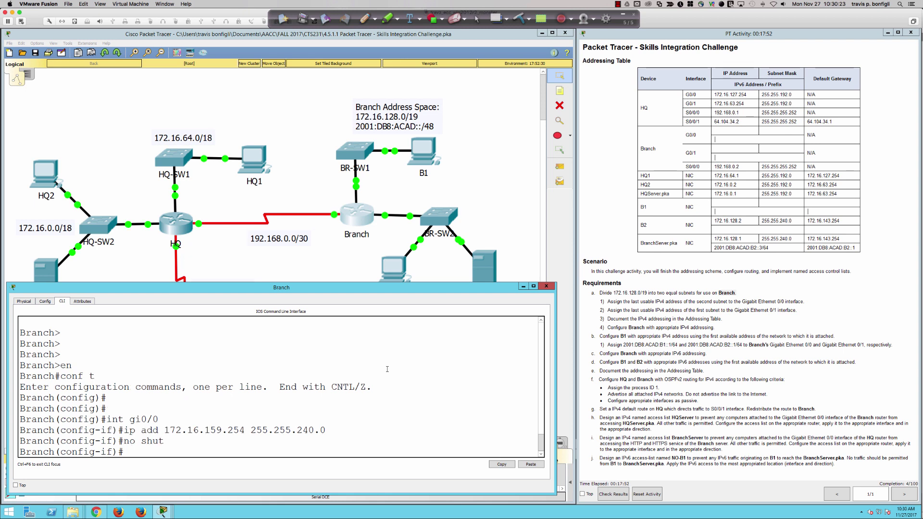
{"action": "key", "text": "Return"}
{"action": "key", "text": "Return"}
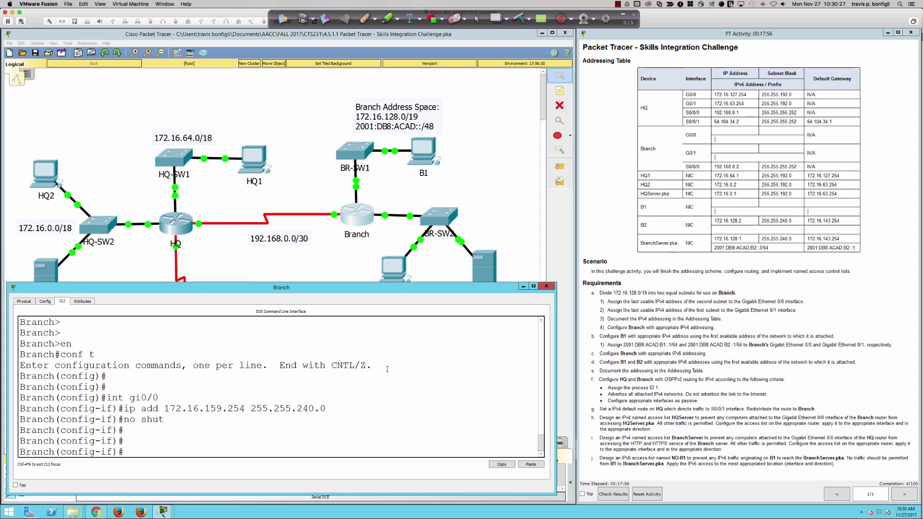
Assign IP address 172.16.143.254 with mask 255.255.240.0 to Branch's interface gi0/1.
{"action": "type", "text": "int gi0/1"}
{"action": "key", "text": "Return"}
{"action": "type", "text": "ip add"}
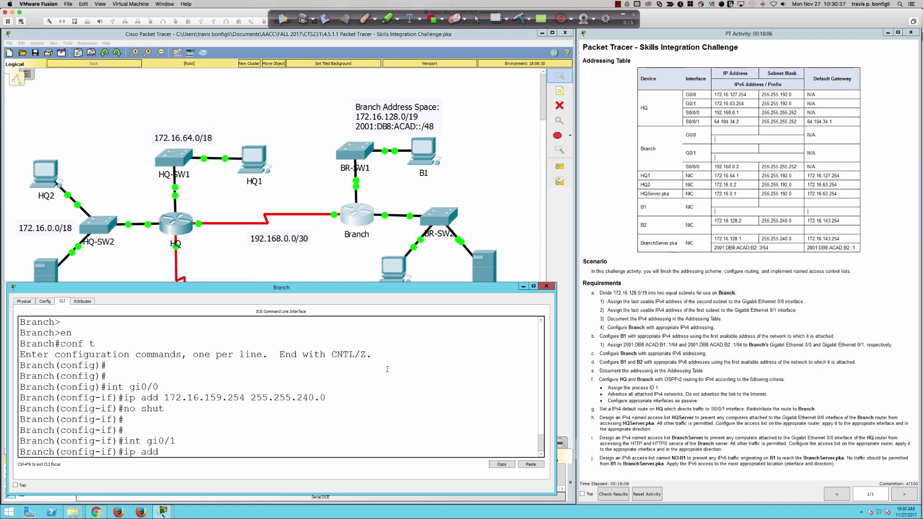
{"action": "type", "text": " 172.16.143.254 255.255.24"}
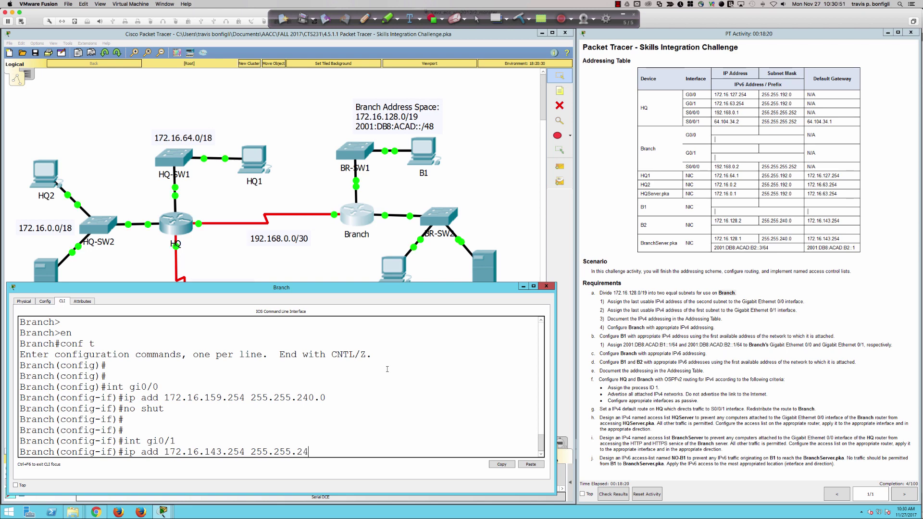
{"action": "type", "text": "0.0"}
{"action": "key", "text": "Return"}
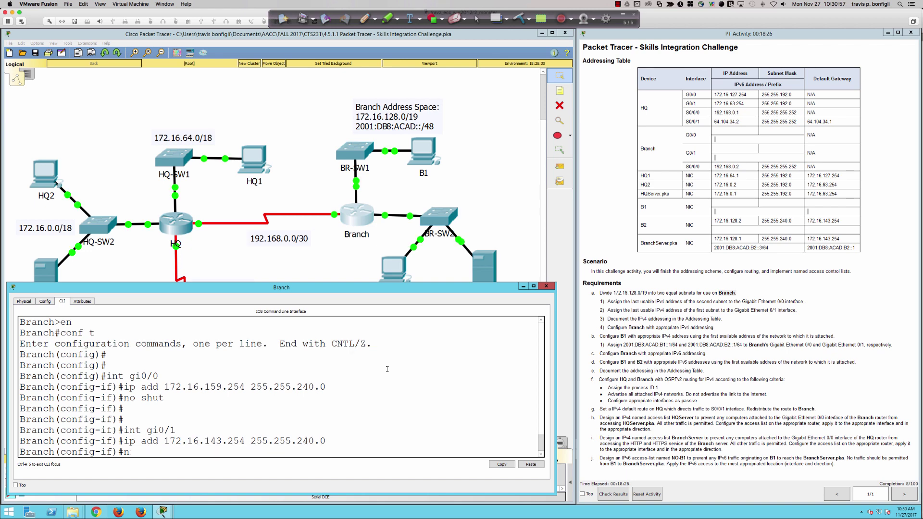
Enable Branch's interface gi0/1.
{"action": "type", "text": "no shut"}
{"action": "key", "text": "Return"}
{"action": "key", "text": "Return"}
{"action": "key", "text": "Return"}
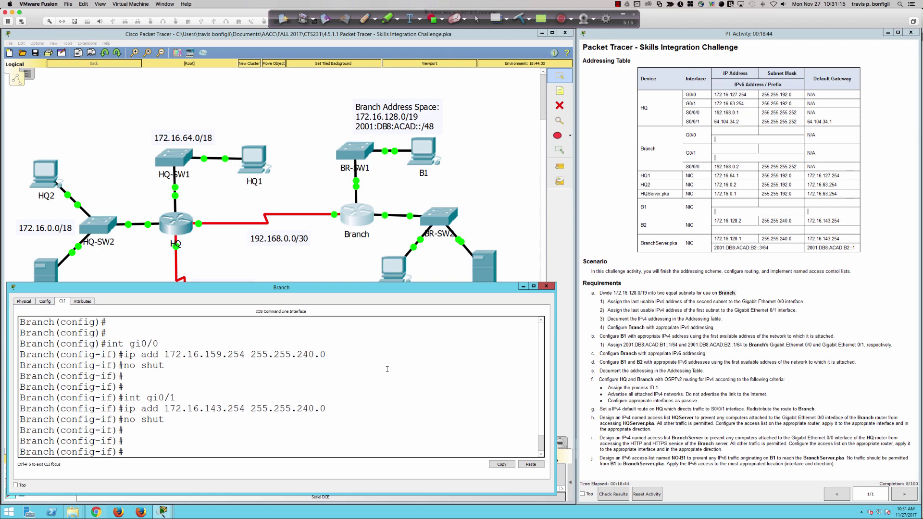
Review the requirement on B1's IPv4 addressing and the Branch address space note in the topology.
{"action": "left_click", "coordinate": [606, 336]}
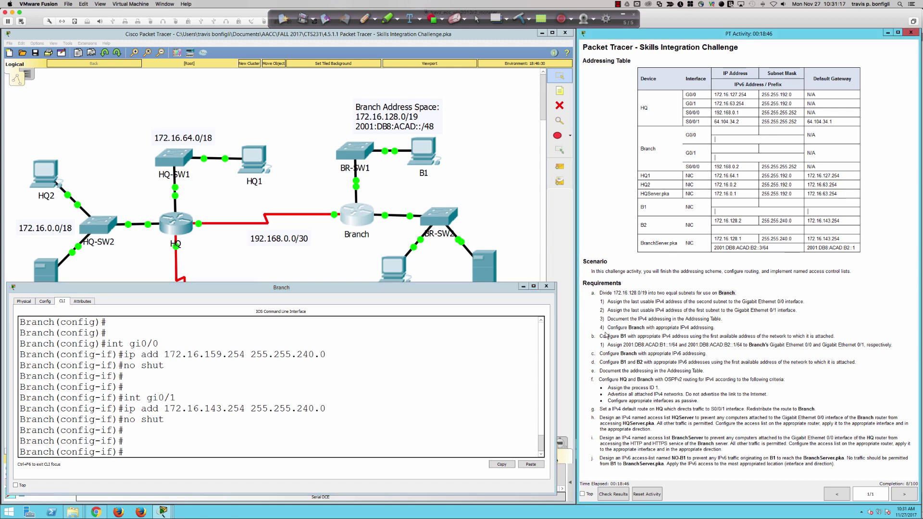
{"action": "left_click_drag", "start_coordinate": [606, 336], "coordinate": [628, 336]}
{"action": "left_click_drag", "start_coordinate": [710, 336], "coordinate": [772, 338]}
{"action": "double_click", "coordinate": [380, 120]}
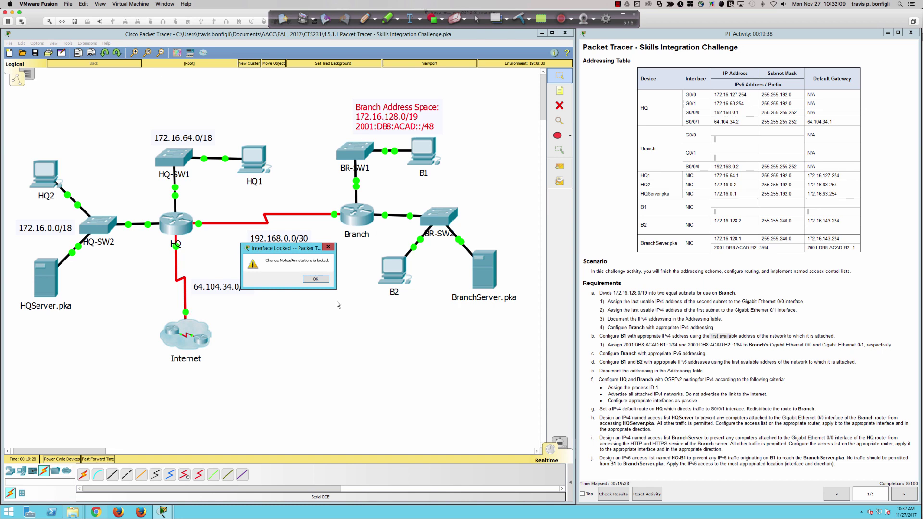
{"action": "left_click", "coordinate": [316, 279]}
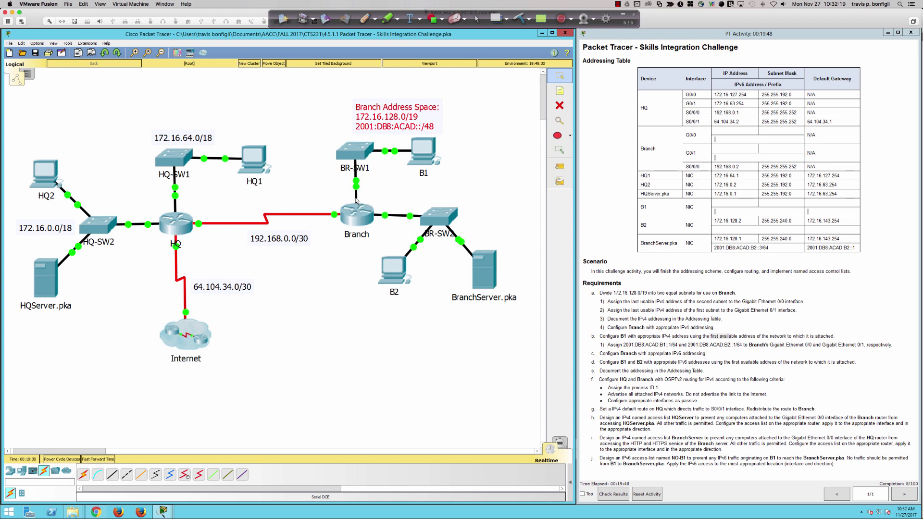
Shut down Branch's interface gi0/1 to identify its link in the topology, and enable the interface again.
{"action": "left_click", "coordinate": [356, 220]}
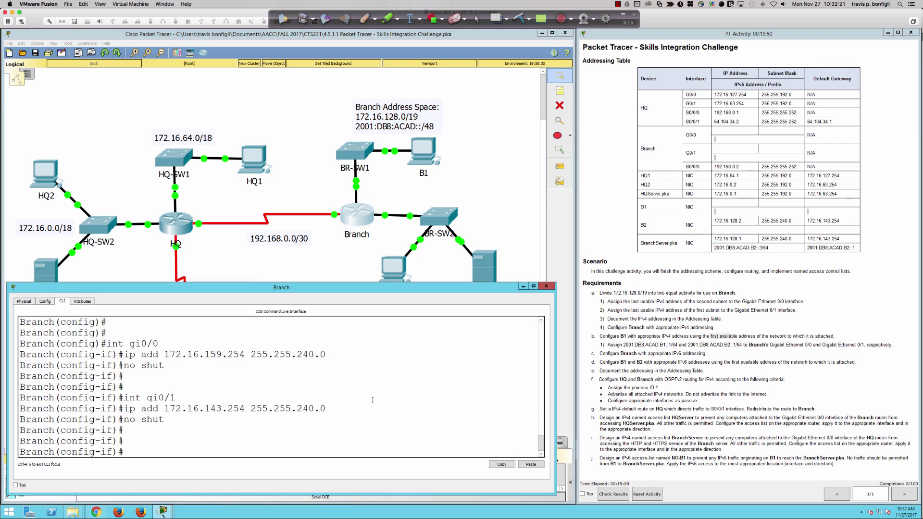
{"action": "key", "text": "Return"}
{"action": "key", "text": "Return"}
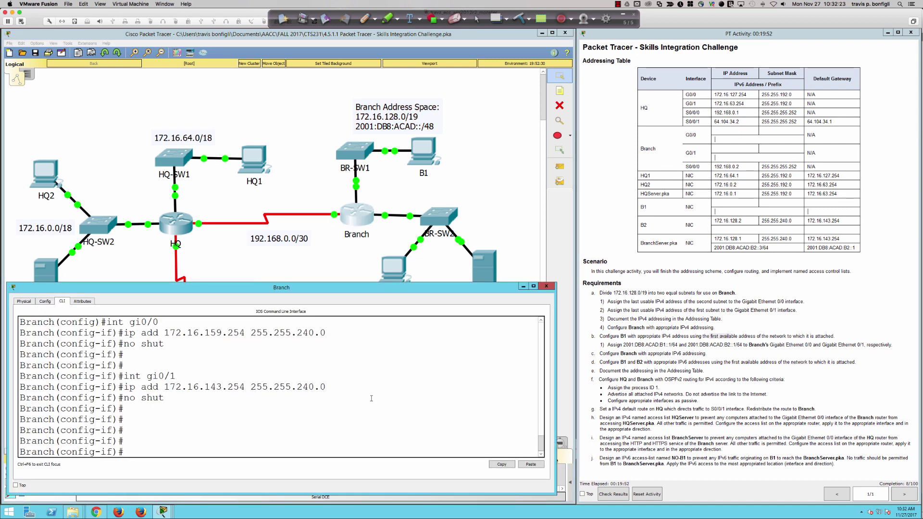
{"action": "type", "text": "int gi0/1"}
{"action": "key", "text": "Return"}
{"action": "type", "text": "shut"}
{"action": "key", "text": "Return"}
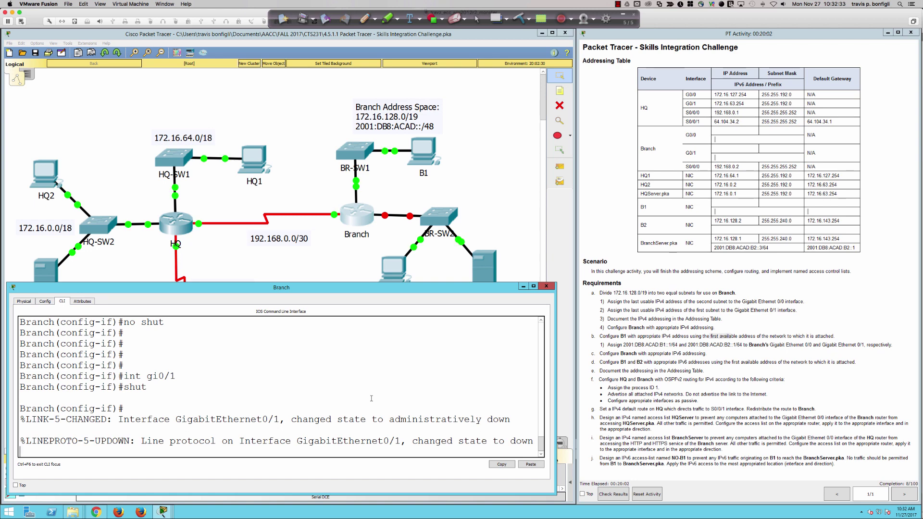
{"action": "type", "text": "no shut"}
{"action": "key", "text": "Return"}
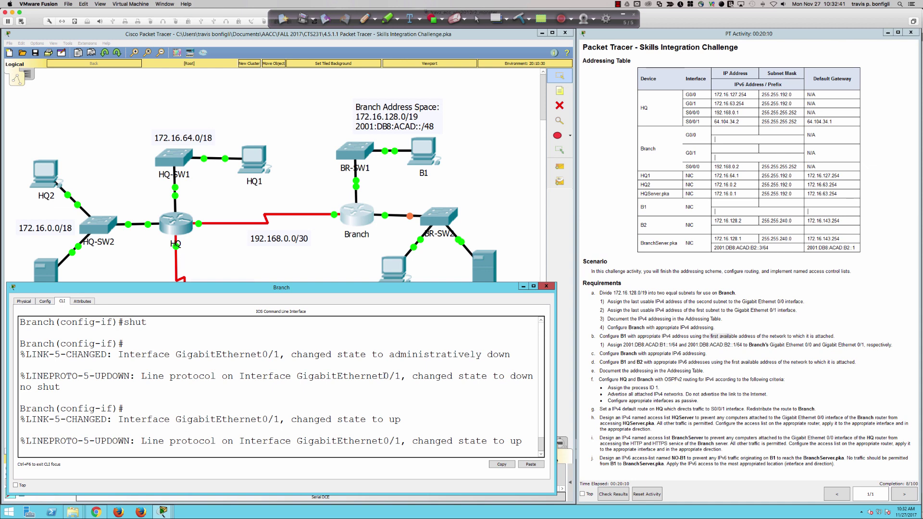
Check the IPv4 address of Branch's interface gi0/0 in the running configuration.
{"action": "key", "text": "Return"}
{"action": "key", "text": "Return"}
{"action": "type", "text": "int gi0/0"}
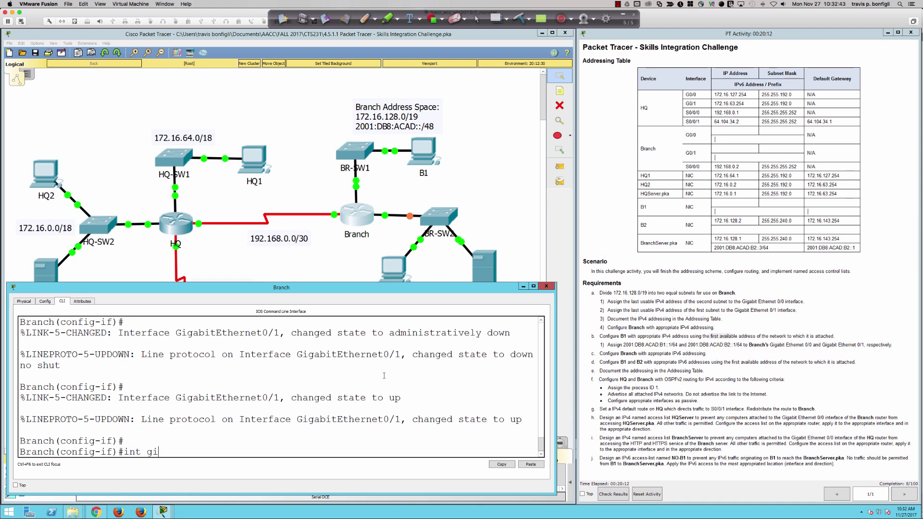
{"action": "key", "text": "Return"}
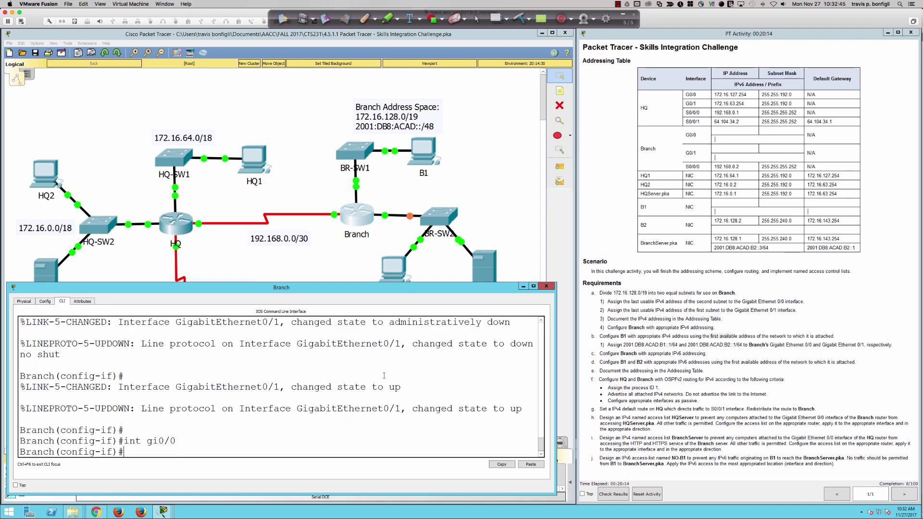
{"action": "type", "text": "do sh run"}
{"action": "key", "text": "Return"}
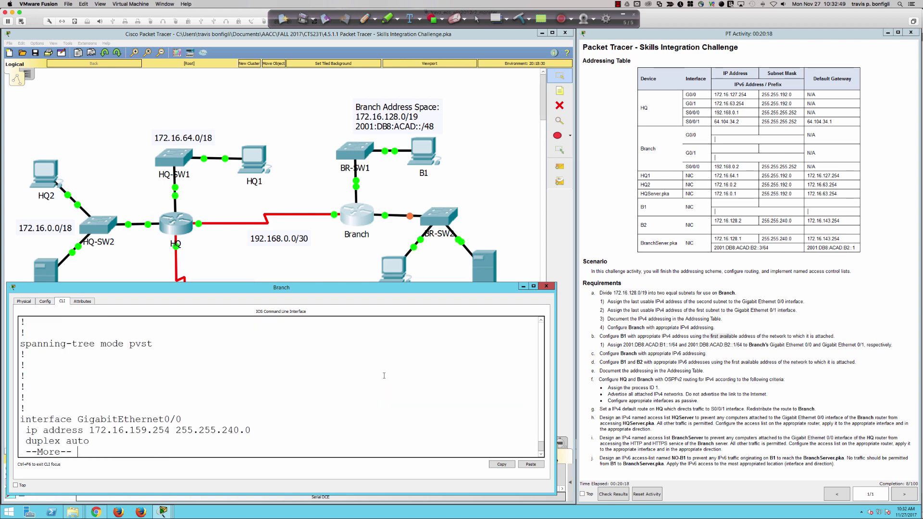
{"action": "key", "text": "Return"}
{"action": "key", "text": "Return"}
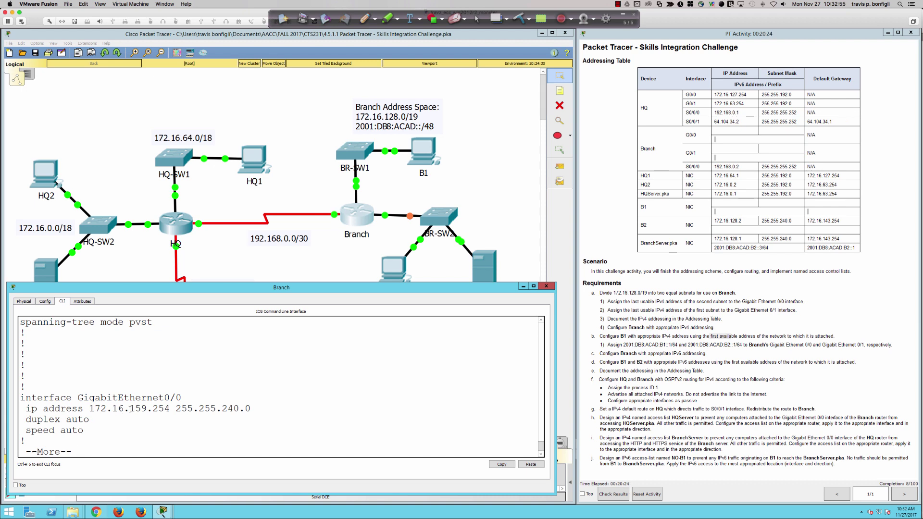
{"action": "key", "text": "q"}
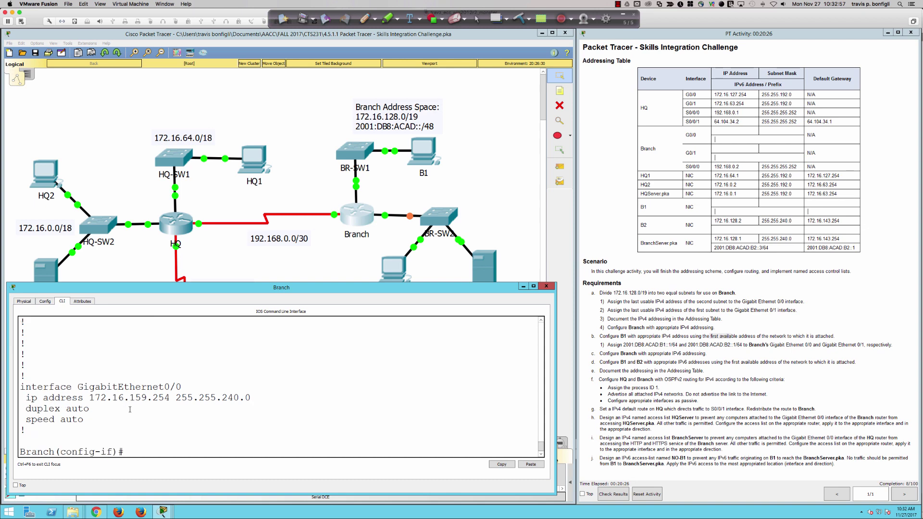
Open B1's IP configuration in a window placed below the upper part of the topology.
{"action": "left_click", "coordinate": [425, 156]}
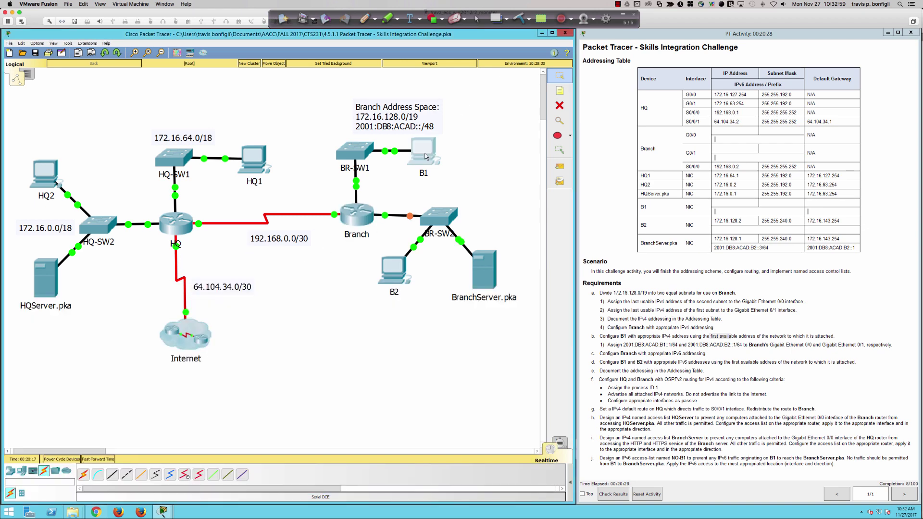
{"action": "left_click", "coordinate": [426, 157]}
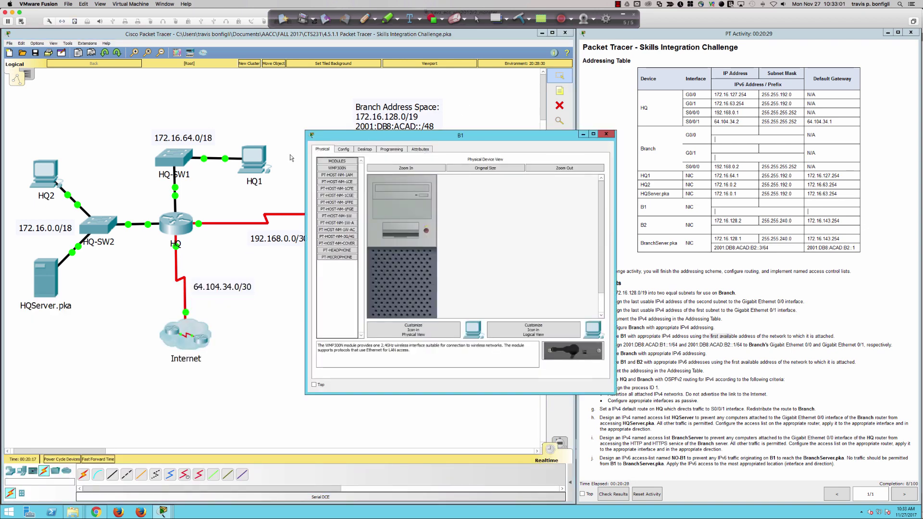
{"action": "left_click_drag", "start_coordinate": [579, 131], "coordinate": [413, 154]}
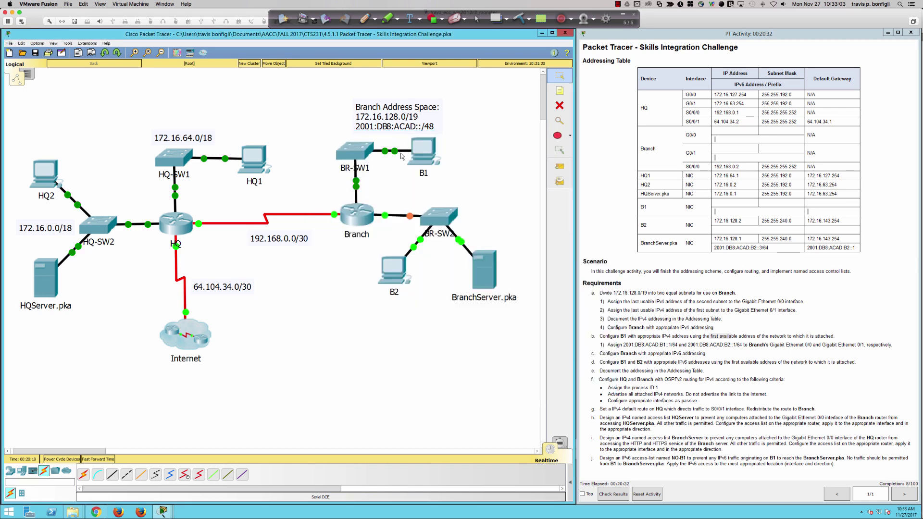
{"action": "left_click_drag", "start_coordinate": [334, 161], "coordinate": [308, 231]}
{"action": "left_click", "coordinate": [172, 243]}
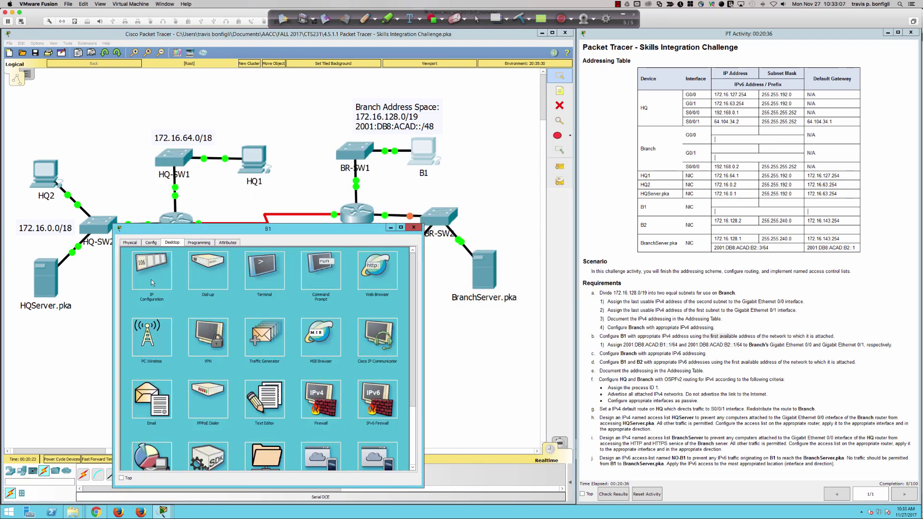
{"action": "left_click", "coordinate": [152, 282]}
Set B1's static IPv4 address to 172.16.144.1, subnet mask to 255.255.240.0 and default gateway to 172.16.159.254.
{"action": "left_click", "coordinate": [239, 284]}
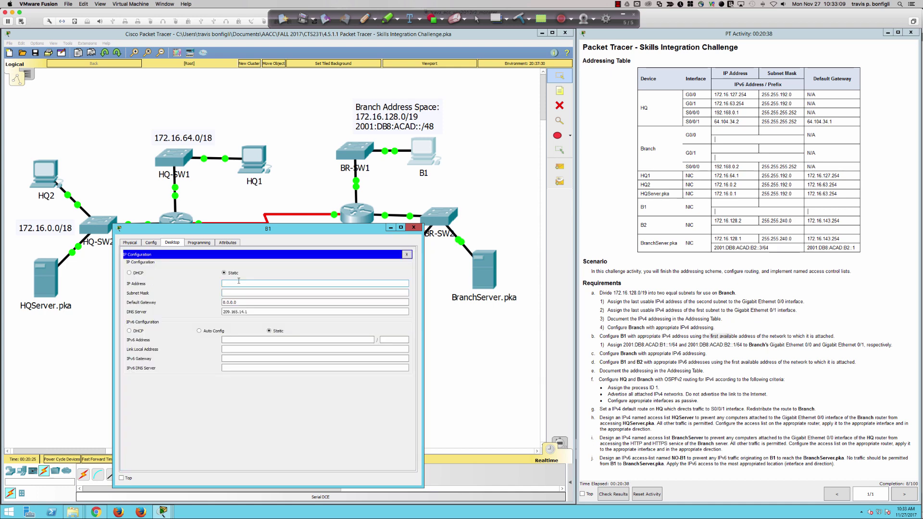
{"action": "type", "text": "172.16.1"}
{"action": "type", "text": "44."}
{"action": "type", "text": "1"}
{"action": "key", "text": "Tab"}
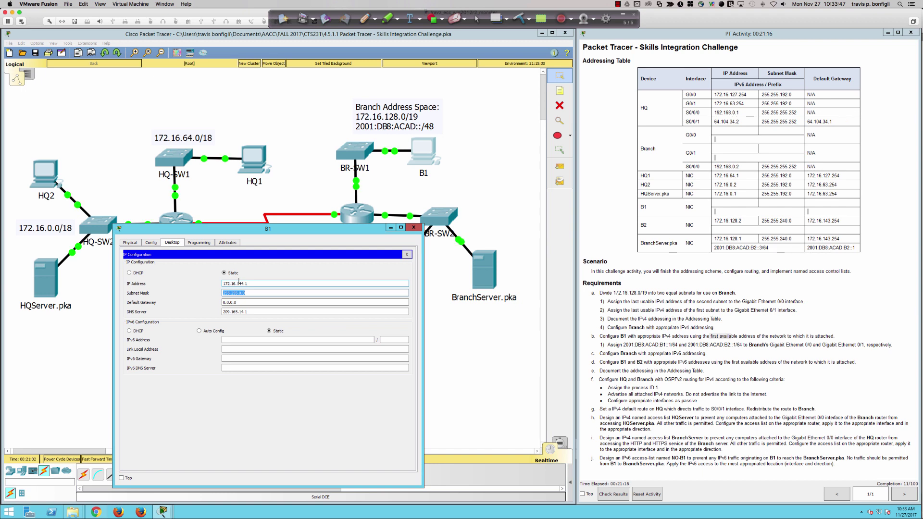
{"action": "type", "text": "255.255.240.0"}
{"action": "key", "text": "Tab"}
{"action": "type", "text": "172.16.159.254"}
{"action": "key", "text": "Tab"}
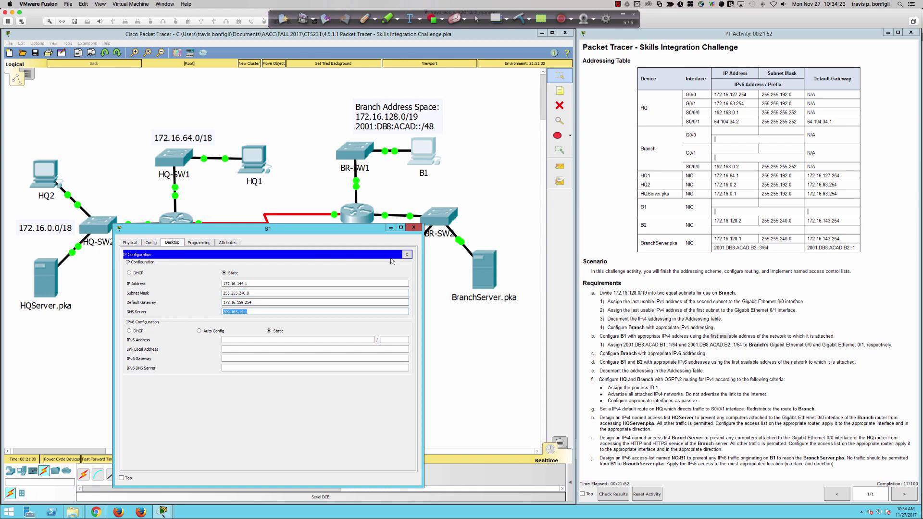
Ping Branch's gi0/0 address 172.16.159.254 from B1's command prompt.
{"action": "left_click", "coordinate": [406, 256]}
{"action": "left_click", "coordinate": [316, 272]}
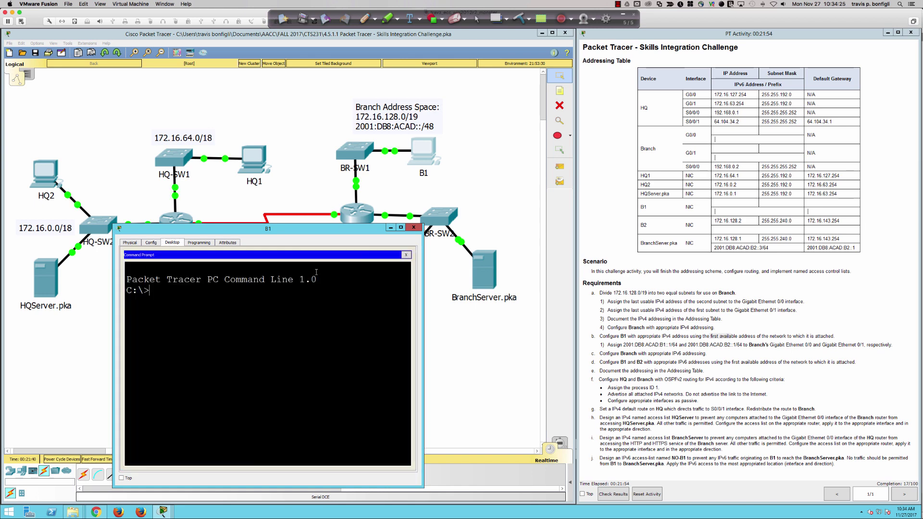
{"action": "key", "text": "Return"}
{"action": "key", "text": "Return"}
{"action": "key", "text": "Return"}
{"action": "type", "text": "ping 172.16.159.254"}
{"action": "key", "text": "Return"}
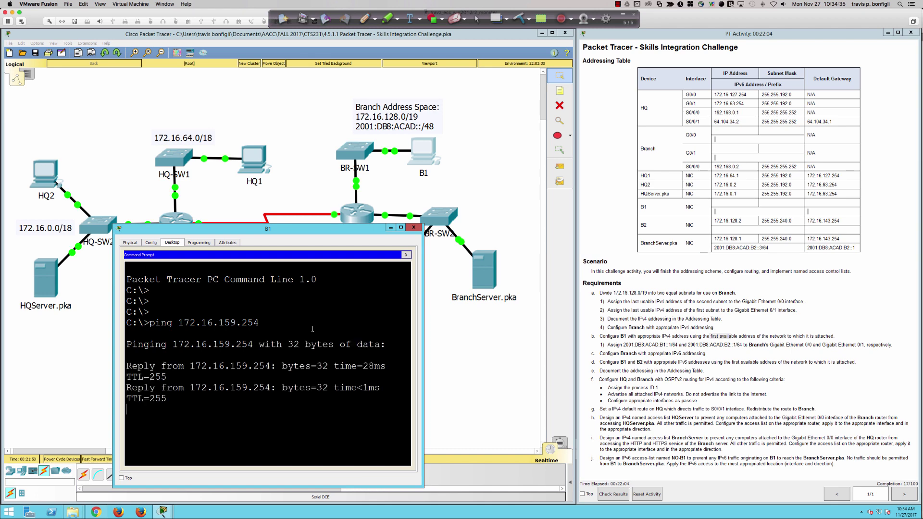
Ping Branch's gi0/1 address 172.16.143.254 from B1's command prompt.
{"action": "key", "text": "Up"}
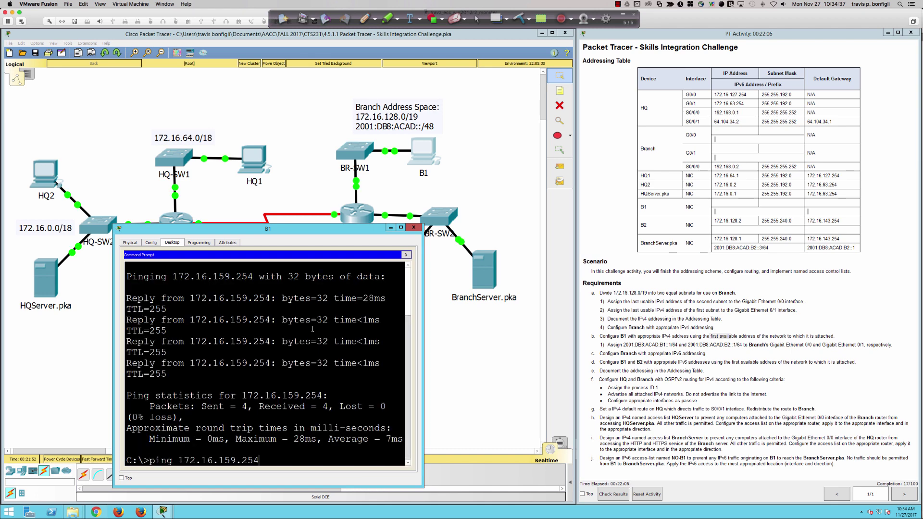
{"action": "key", "text": "BackSpace"}
{"action": "key", "text": "BackSpace"}
{"action": "key", "text": "BackSpace"}
{"action": "key", "text": "BackSpace"}
{"action": "key", "text": "BackSpace"}
{"action": "type", "text": "43.254"}
{"action": "key", "text": "Return"}
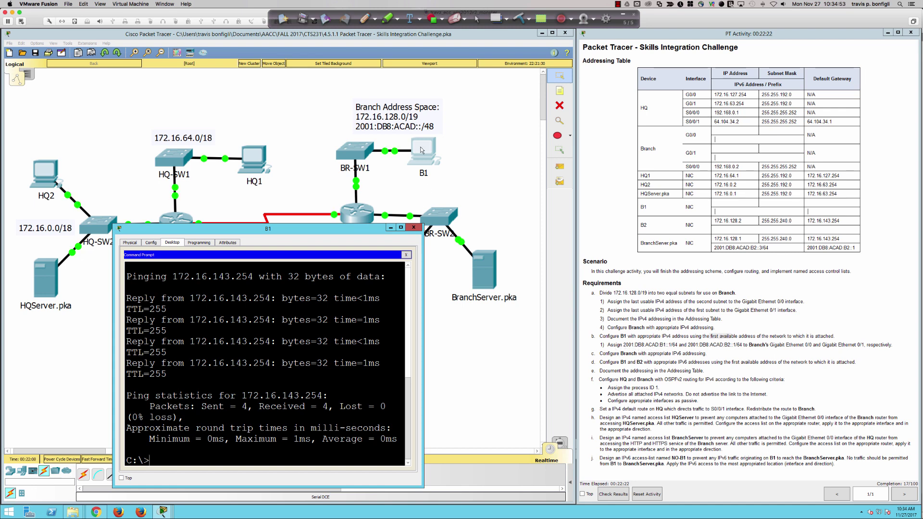
Reopen B1's IP configuration and review the requirements on IPv6 addressing for B1, B2 and Branch.
{"action": "left_click", "coordinate": [406, 255]}
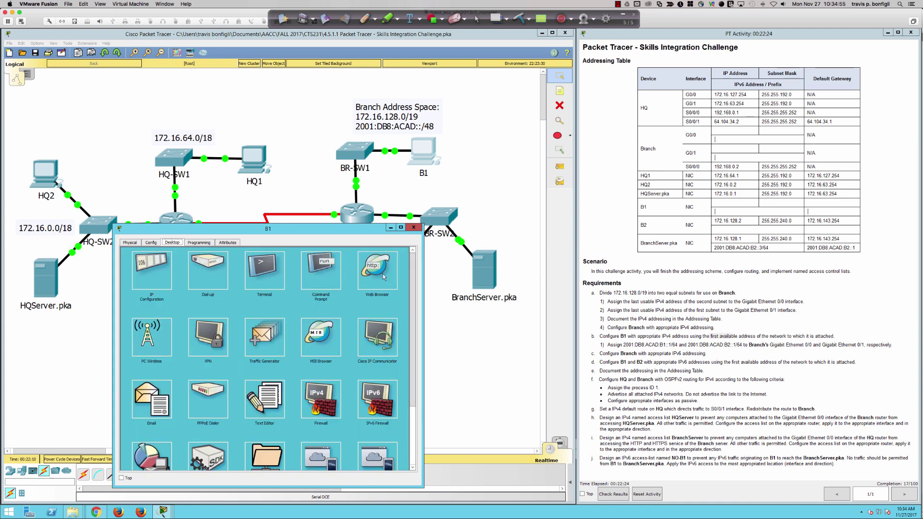
{"action": "left_click", "coordinate": [155, 268]}
{"action": "left_click", "coordinate": [264, 339]}
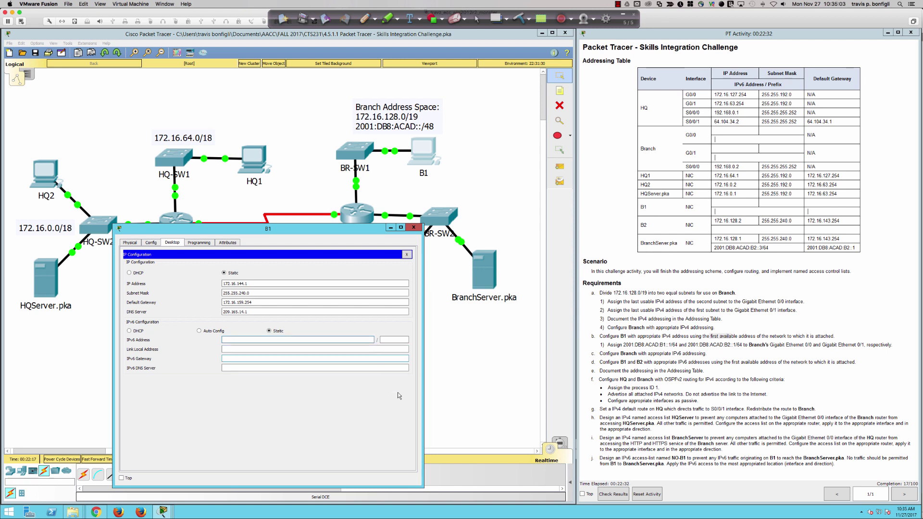
{"action": "left_click_drag", "start_coordinate": [610, 362], "coordinate": [710, 362]}
{"action": "left_click", "coordinate": [643, 344]}
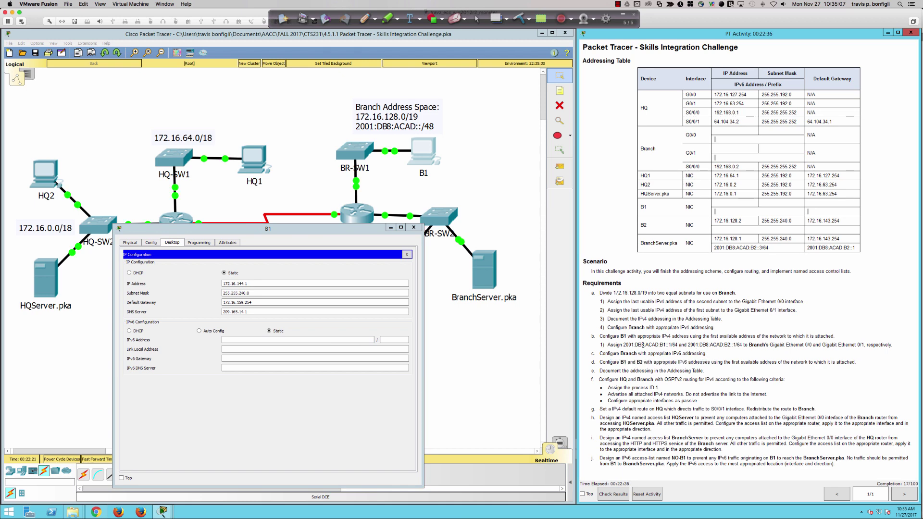
Assign IPv6 address 2001:db8:acad:b1::1/64 to Branch's interface gi0/0.
{"action": "left_click", "coordinate": [499, 358]}
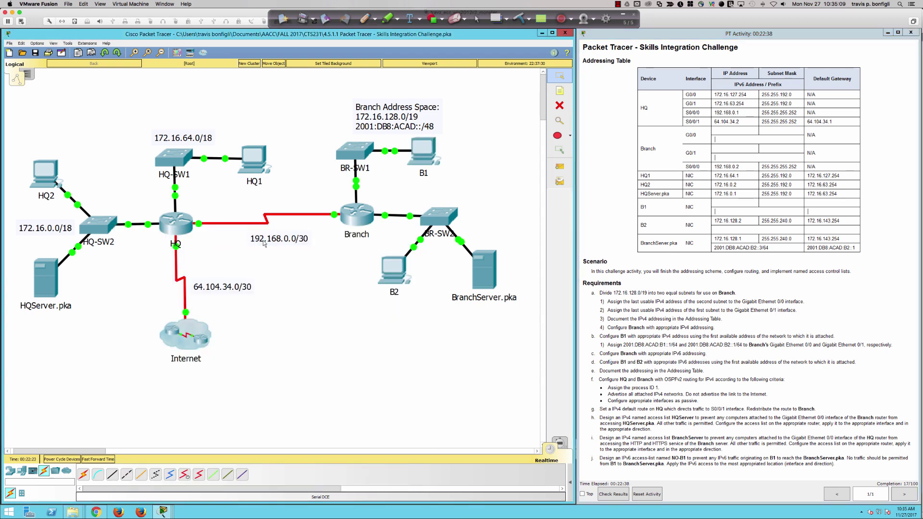
{"action": "left_click", "coordinate": [350, 220]}
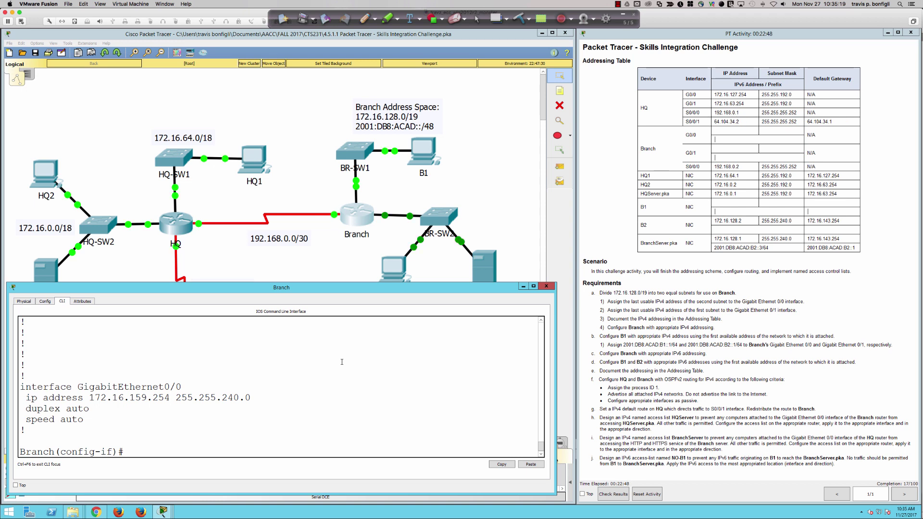
{"action": "key", "text": "Return"}
{"action": "key", "text": "Return"}
{"action": "key", "text": "Return"}
{"action": "type", "text": "int gi0/0"}
{"action": "key", "text": "Return"}
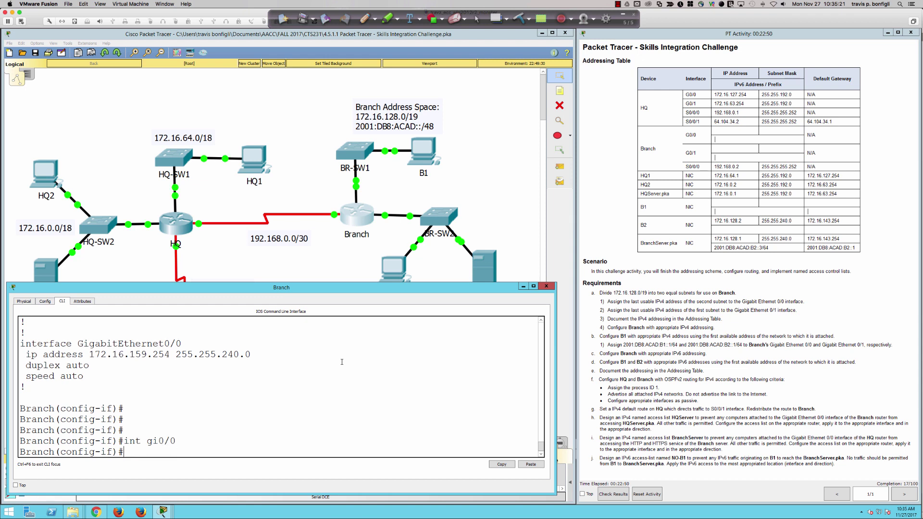
{"action": "type", "text": "ipv6 add"}
{"action": "key", "text": "Tab"}
{"action": "type", "text": "2001:d"}
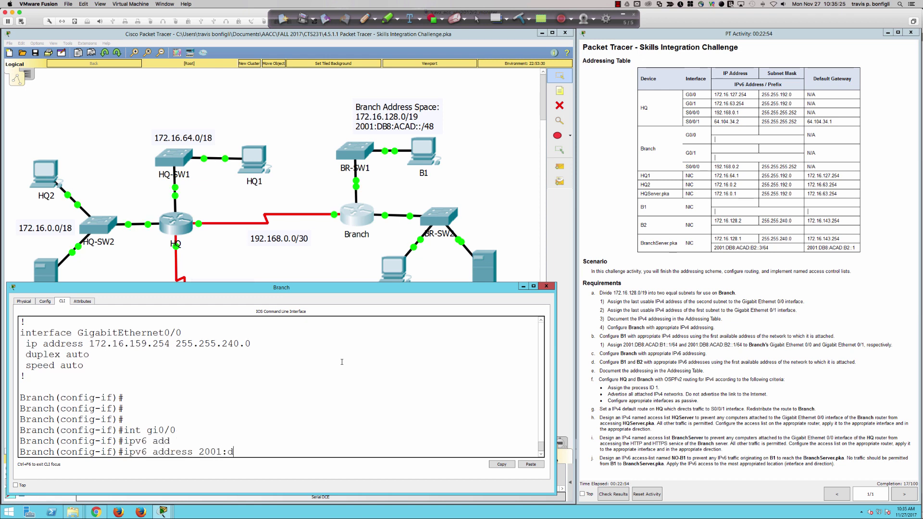
{"action": "type", "text": "b8:acad:b1::"}
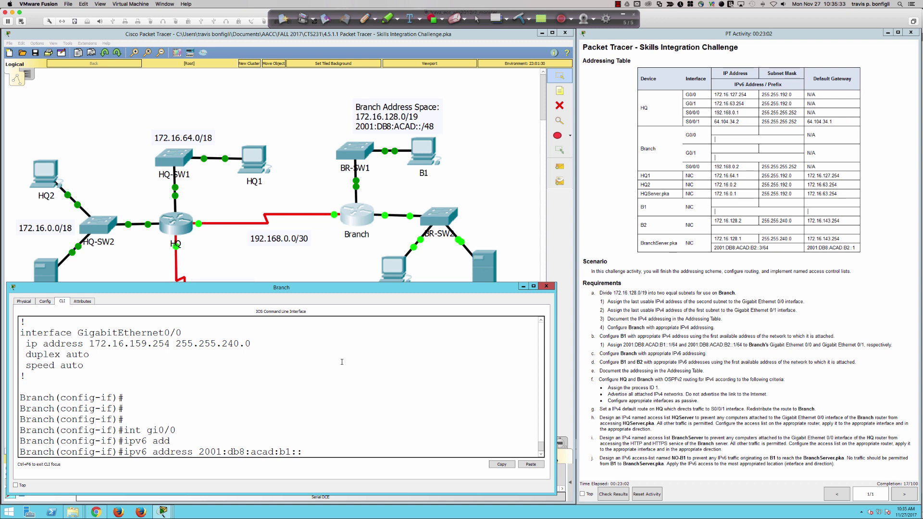
{"action": "type", "text": "1"}
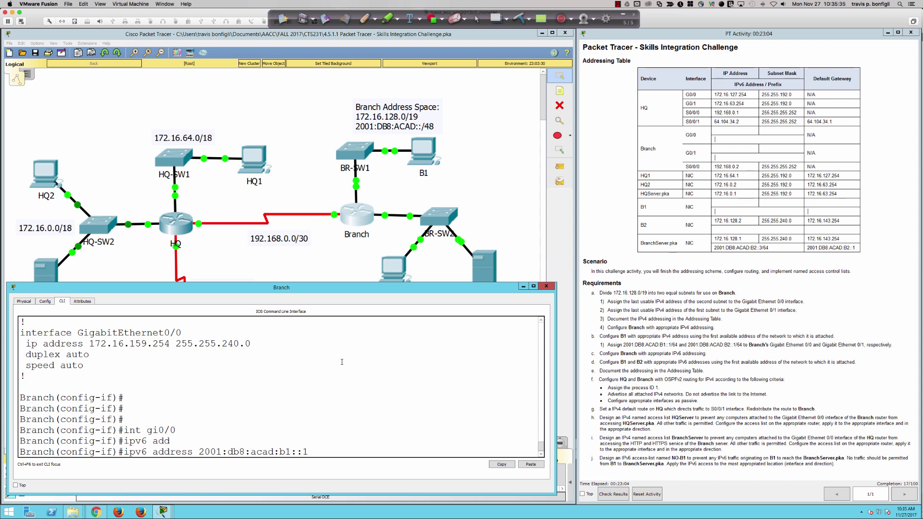
{"action": "type", "text": "/64"}
{"action": "key", "text": "Return"}
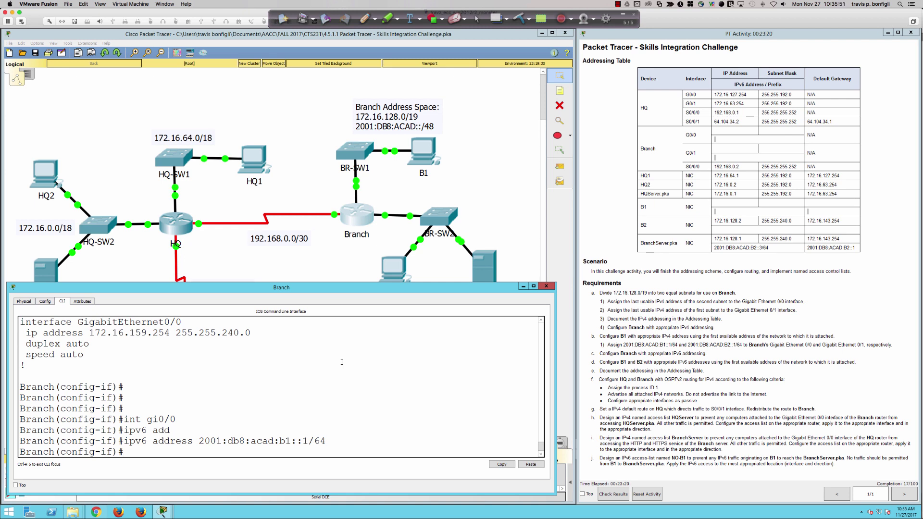
Assign IPv6 address 2001:db8:acad:b2::1/64 to Branch's interface gi0/1.
{"action": "type", "text": "int gi0/1"}
{"action": "key", "text": "Return"}
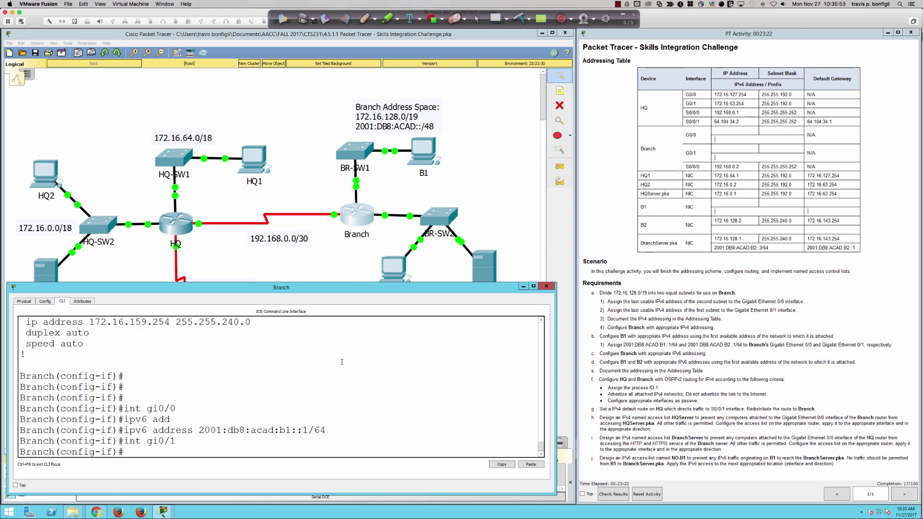
{"action": "type", "text": "ipv6 add 2001:db8:acad:b2::"}
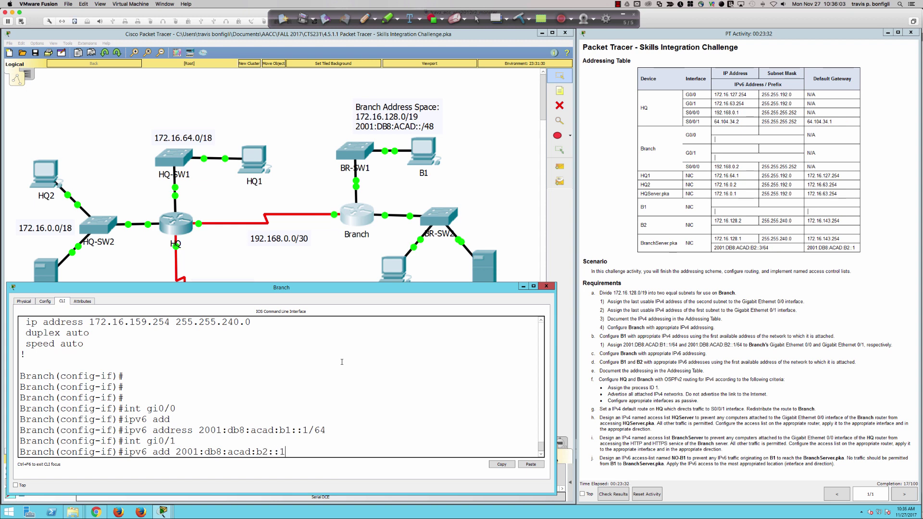
{"action": "type", "text": "1"}
{"action": "key", "text": "Return"}
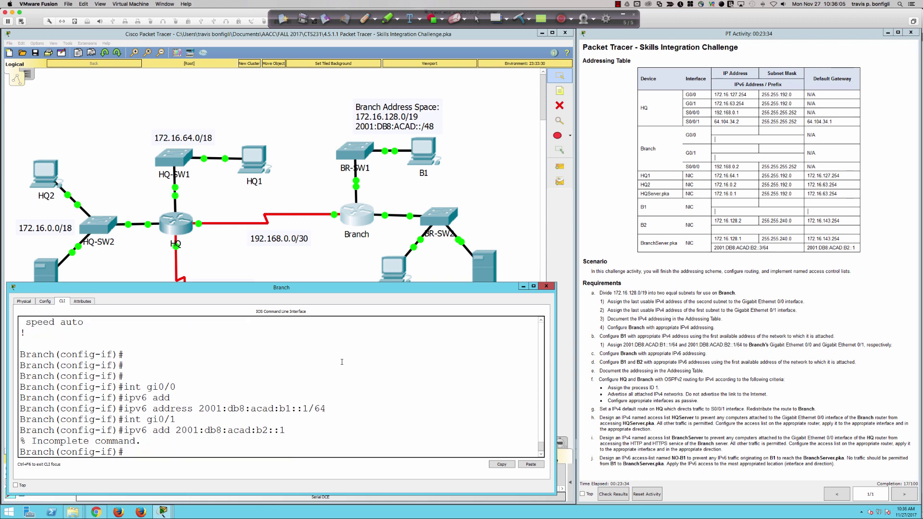
{"action": "key", "text": "Up"}
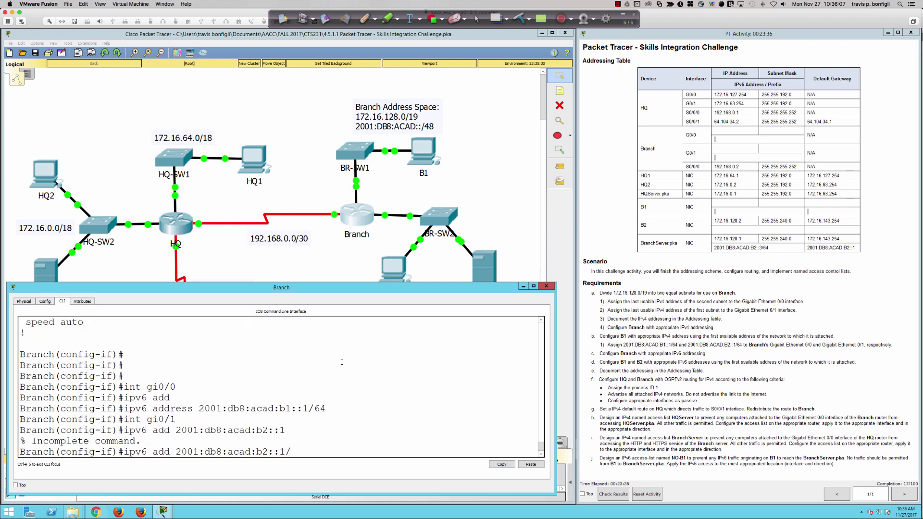
{"action": "type", "text": "/64"}
{"action": "key", "text": "Return"}
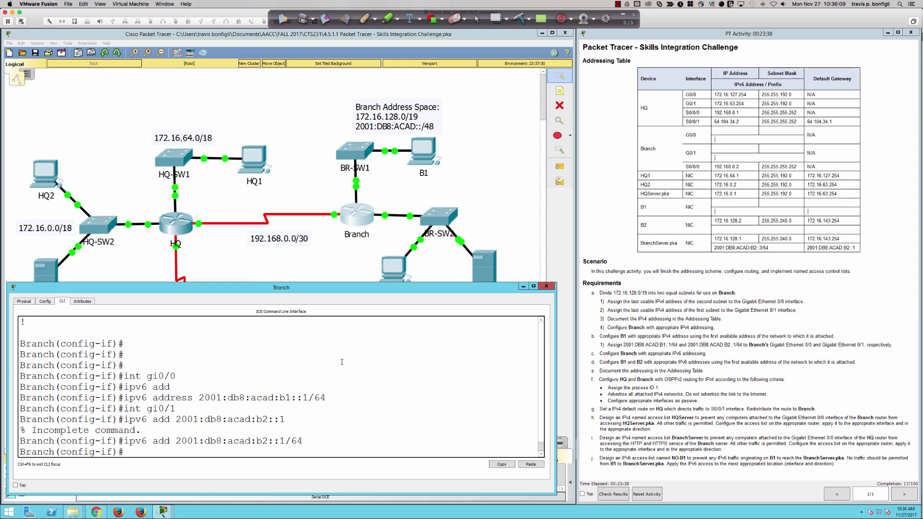
{"action": "key", "text": "Return"}
{"action": "key", "text": "Return"}
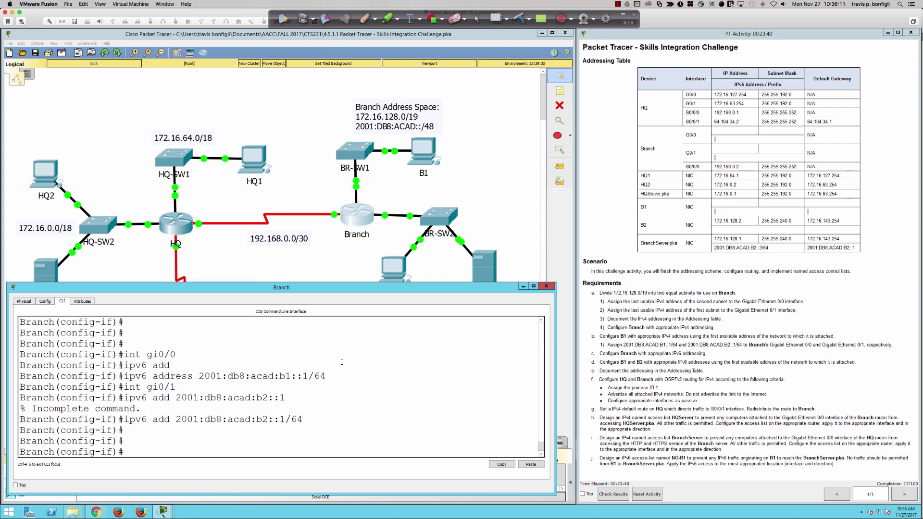
Review the IPv6 addressing requirements and give B1 a static IPv6 address in the 2001:db8:acad:b1 subnet with prefix length 64.
{"action": "left_click", "coordinate": [643, 346]}
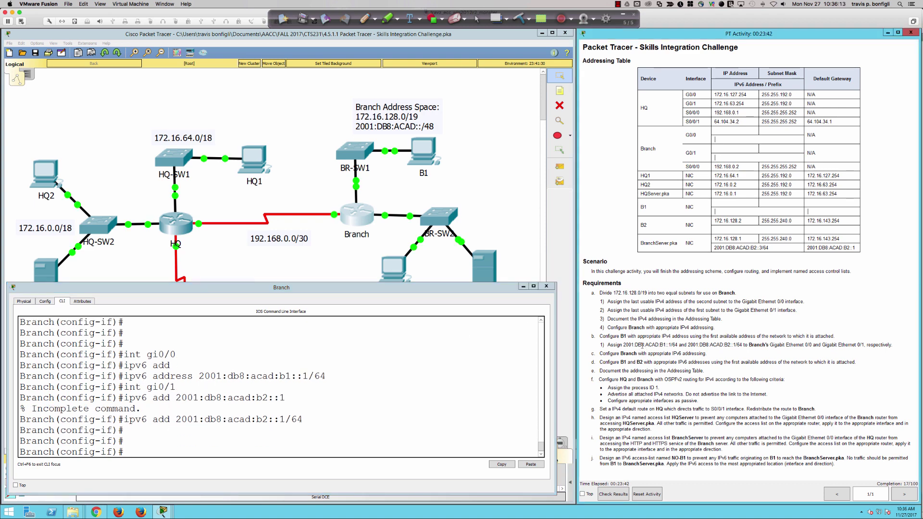
{"action": "left_click_drag", "start_coordinate": [616, 355], "coordinate": [695, 353]}
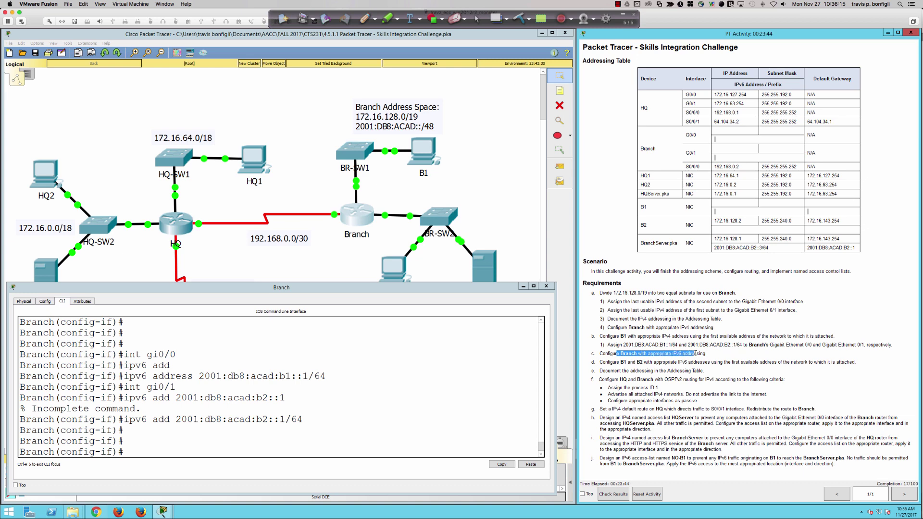
{"action": "left_click_drag", "start_coordinate": [621, 362], "coordinate": [647, 364]}
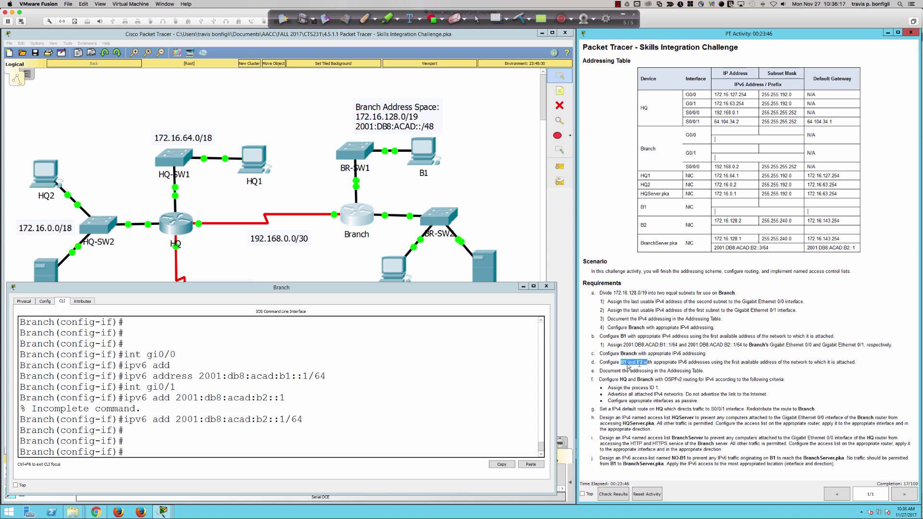
{"action": "left_click", "coordinate": [416, 156]}
{"action": "left_click", "coordinate": [244, 340]}
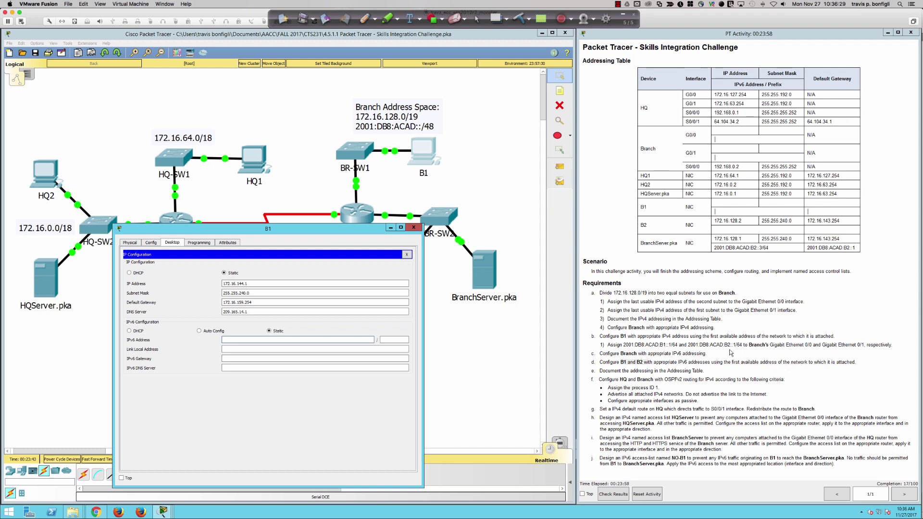
{"action": "left_click_drag", "start_coordinate": [659, 345], "coordinate": [672, 345]}
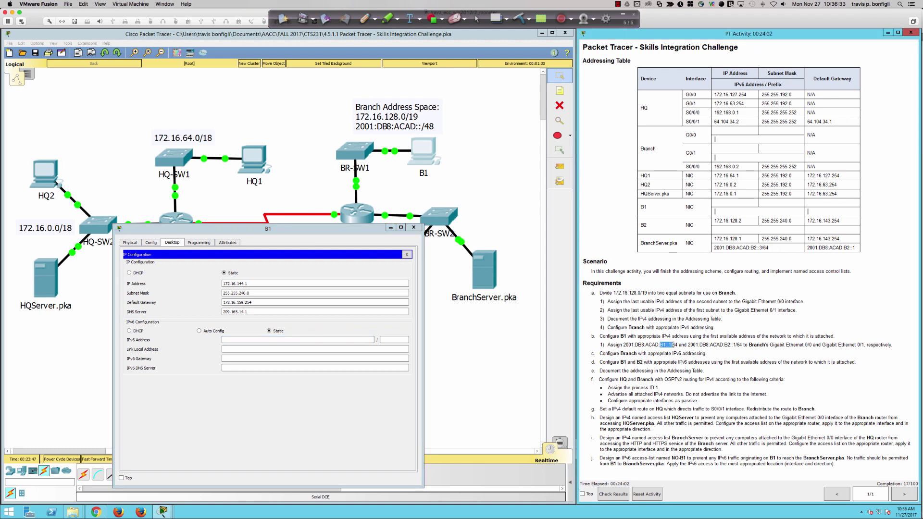
{"action": "left_click", "coordinate": [238, 340]}
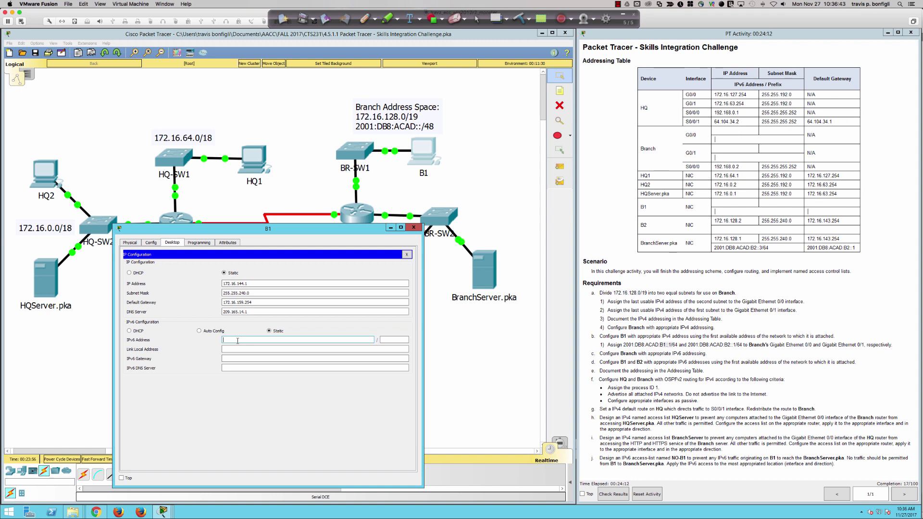
{"action": "type", "text": "2001:db8:acad:b164"}
{"action": "key", "text": "Tab"}
{"action": "type", "text": "1"}
Correct B1's link-local address to end in 2, set its IPv6 gateway in the 2001:db8:acad:b1 subnet, and close the IP configuration.
{"action": "left_click", "coordinate": [243, 349]}
{"action": "key", "text": "BackSpace"}
{"action": "type", "text": "2"}
{"action": "left_click", "coordinate": [243, 356]}
{"action": "type", "text": "2001:db8:acad:b1"}
{"action": "left_click", "coordinate": [406, 255]}
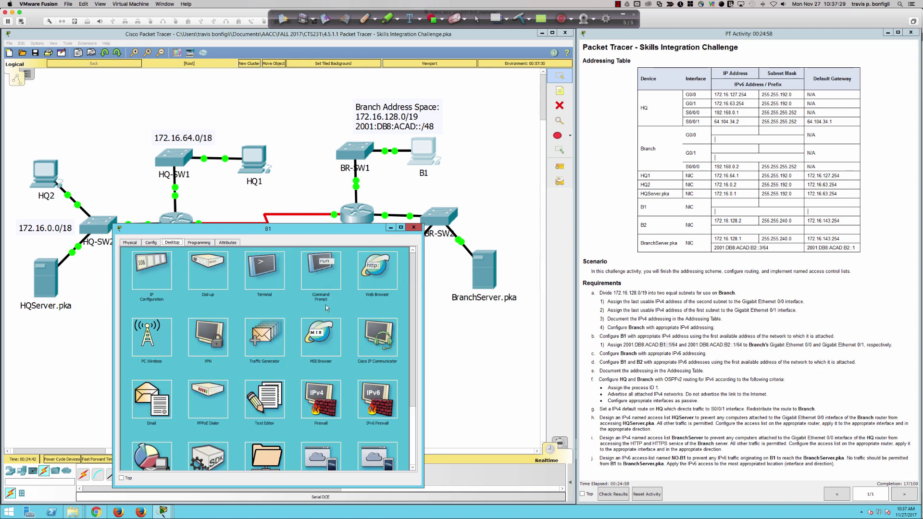
Ping Branch's gi0/0 IPv6 address 2001:db8:acad:b1::1 from B1's command prompt.
{"action": "left_click", "coordinate": [313, 269]}
{"action": "key", "text": "Return"}
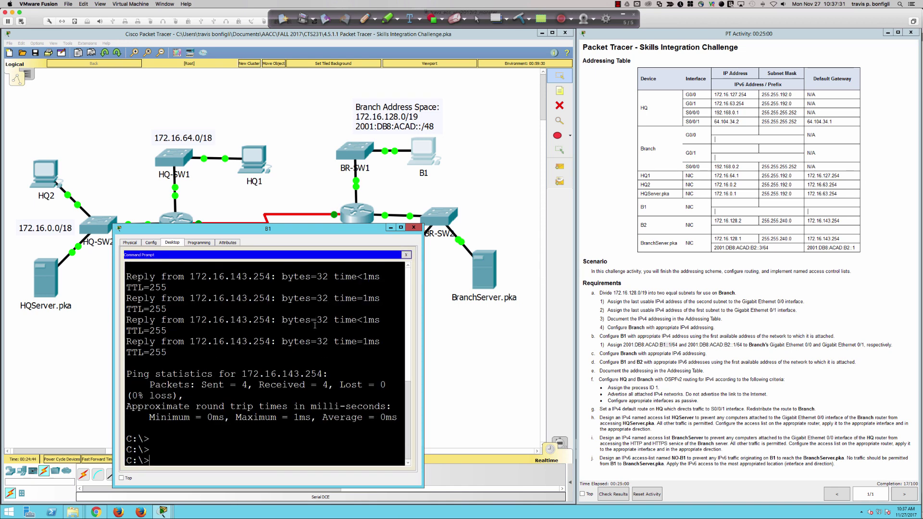
{"action": "key", "text": "Return"}
{"action": "type", "text": "ping 2001:"}
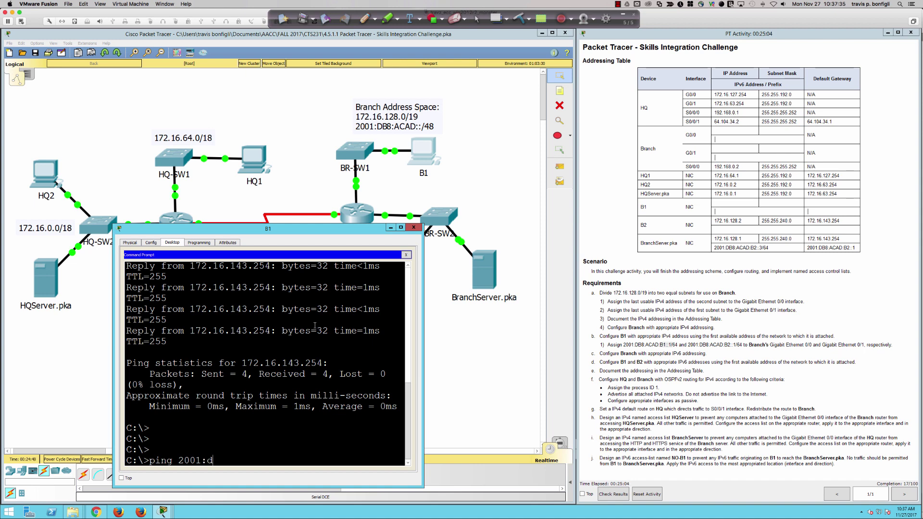
{"action": "type", "text": "db8:acad:b1::1"}
{"action": "key", "text": "Return"}
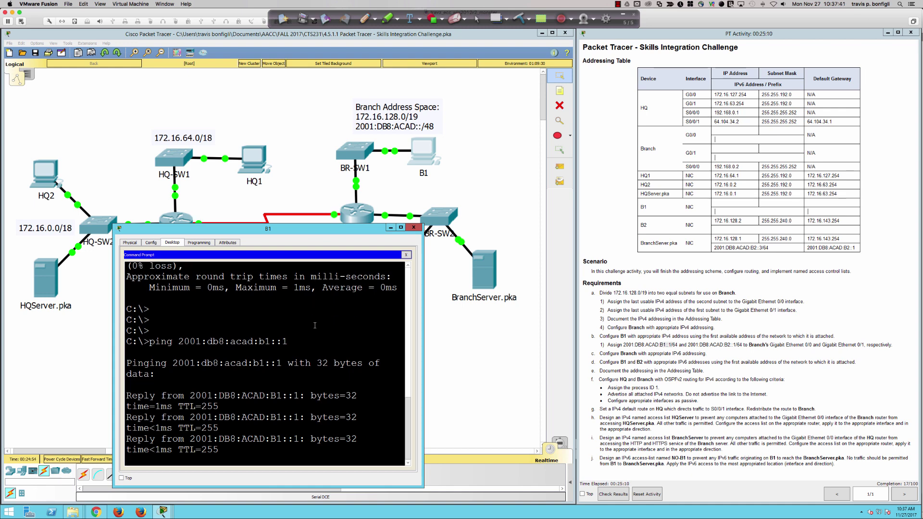
{"action": "left_click", "coordinate": [443, 318]}
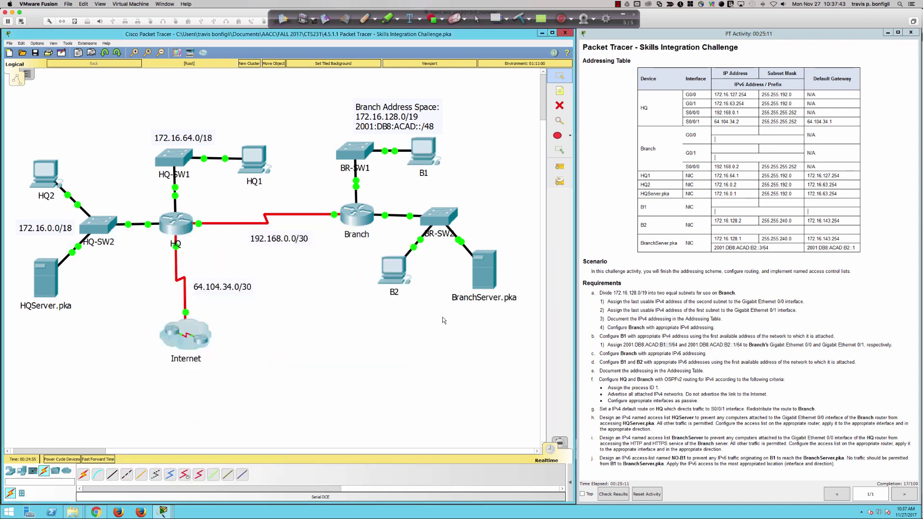
Open B2's IP configuration and assign it the static IPv6 address 2001:db8:acad:b2::2/64.
{"action": "left_click", "coordinate": [392, 270]}
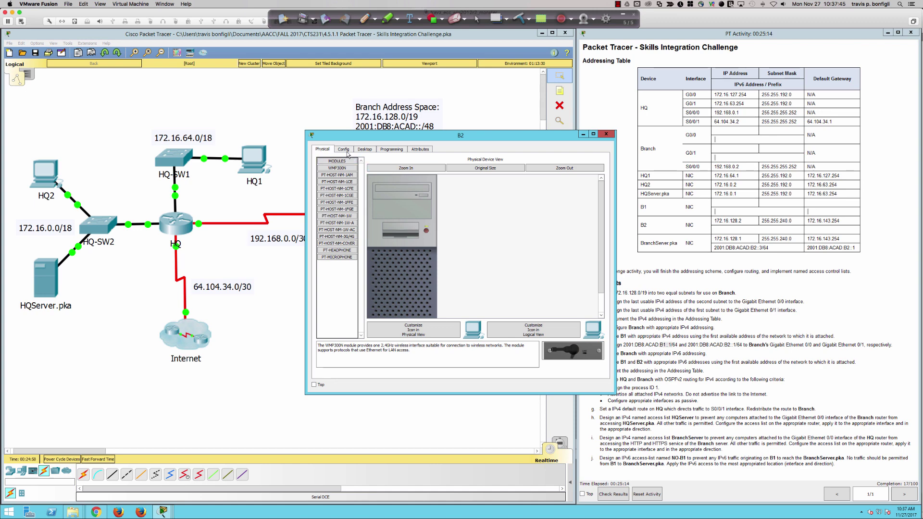
{"action": "left_click", "coordinate": [347, 153]}
{"action": "left_click", "coordinate": [314, 279]}
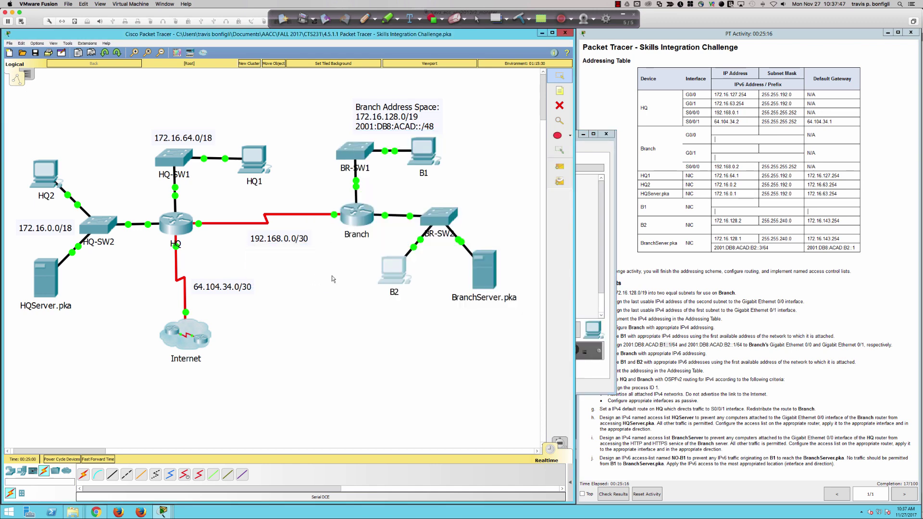
{"action": "left_click", "coordinate": [391, 274]}
{"action": "left_click", "coordinate": [370, 149]}
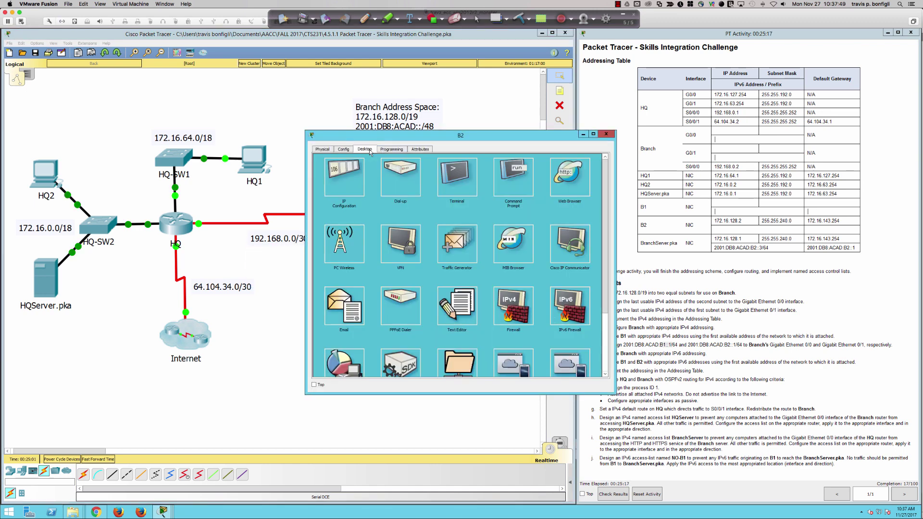
{"action": "left_click", "coordinate": [351, 173]}
{"action": "left_click_drag", "start_coordinate": [467, 140], "coordinate": [314, 239]}
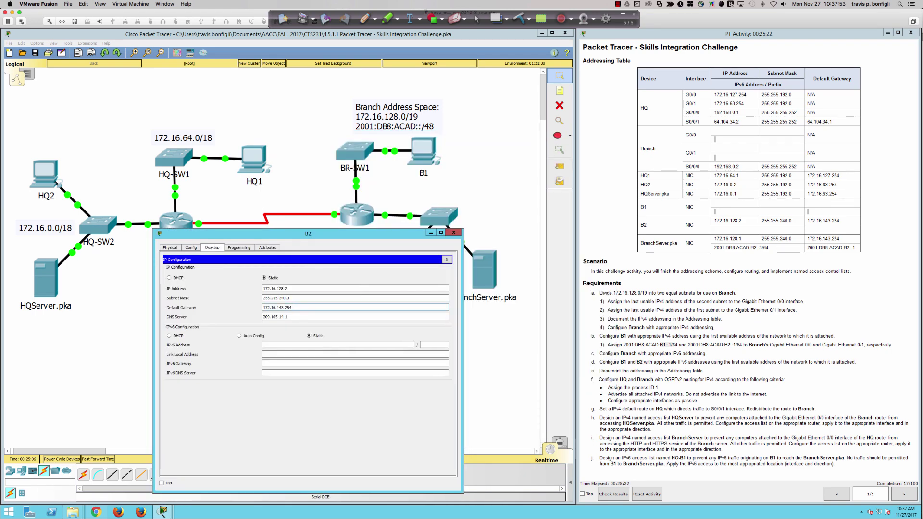
{"action": "left_click", "coordinate": [276, 316]}
{"action": "left_click_drag", "start_coordinate": [293, 307], "coordinate": [277, 304]}
{"action": "left_click", "coordinate": [274, 343]}
{"action": "type", "text": "2001:db8:acad:b2::2"}
{"action": "key", "text": "Tab"}
Set B2's link-local address to fe80::2 and its IPv6 gateway to 2001:db8:acad:b2::1.
{"action": "type", "text": "fe"}
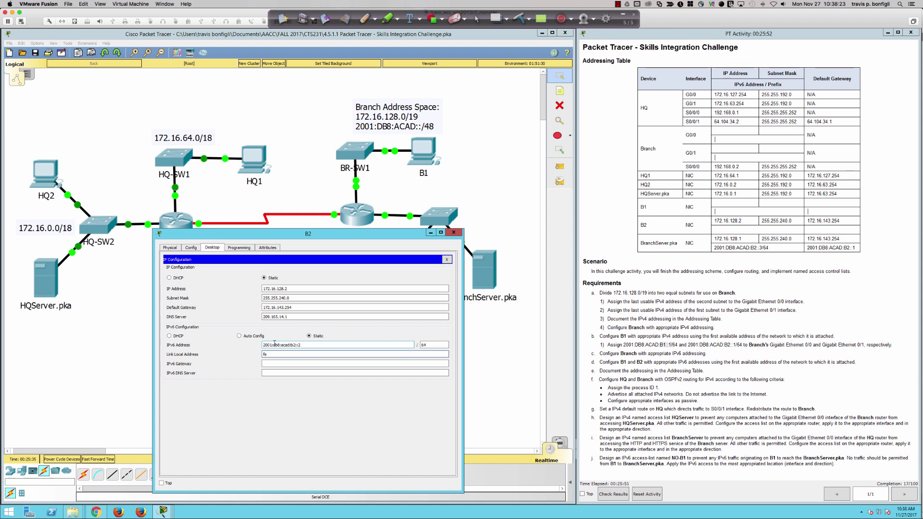
{"action": "type", "text": "80::2"}
{"action": "key", "text": "Tab"}
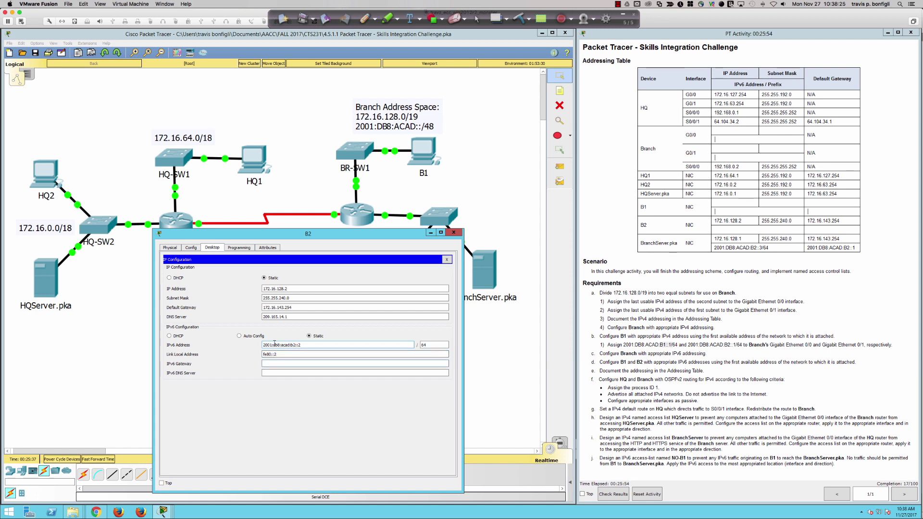
{"action": "type", "text": "2001:db8:acad:b2::1"}
{"action": "key", "text": "Tab"}
{"action": "left_click", "coordinate": [445, 260]}
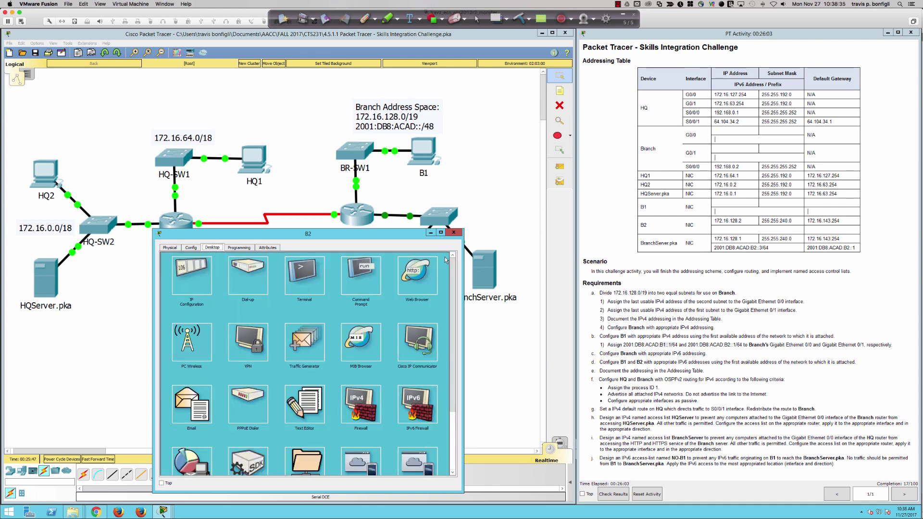
Ping Branch's gi0/1 IPv6 address 2001:db8:acad:b2::1 from B2's command prompt, and close B2.
{"action": "left_click", "coordinate": [390, 290]}
{"action": "type", "text": "ping "}
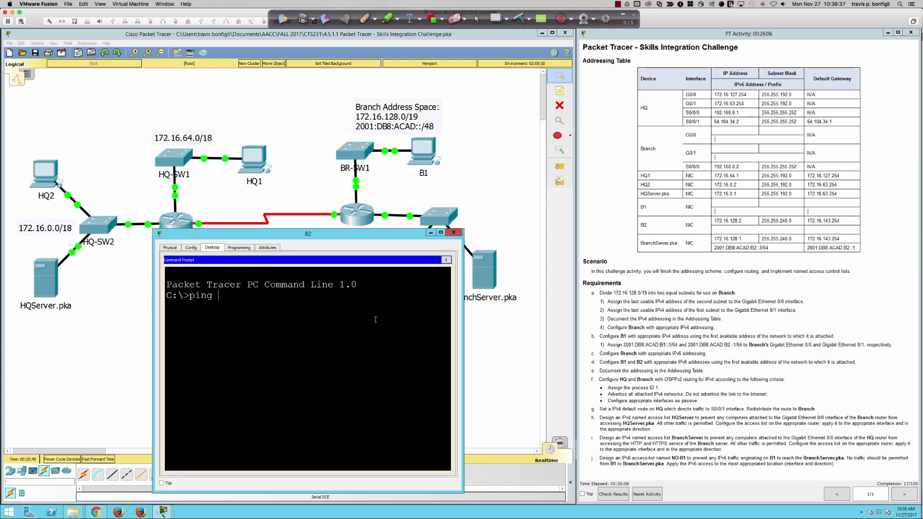
{"action": "type", "text": "2001:db8:acad:b2::1"}
{"action": "key", "text": "Return"}
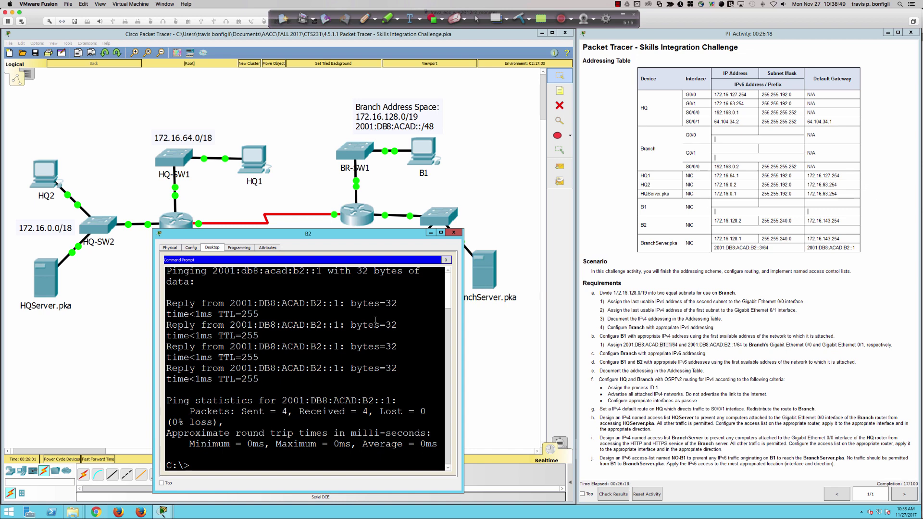
{"action": "left_click", "coordinate": [445, 260]}
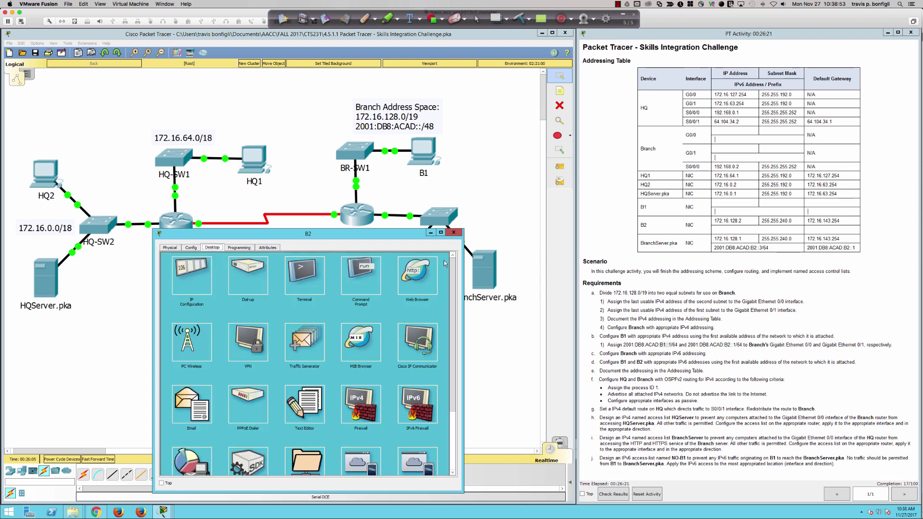
{"action": "left_click", "coordinate": [454, 232]}
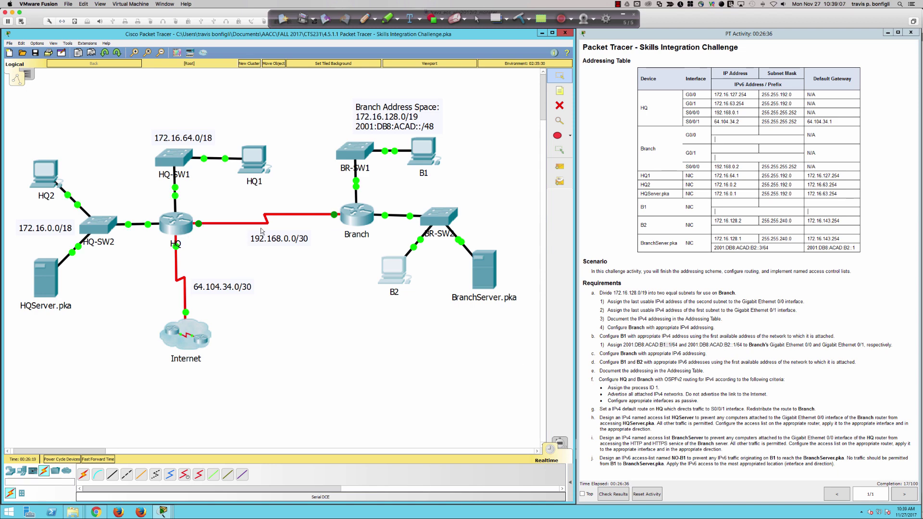
Review the OSPFv2 requirements and enter configuration of OSPF process 1 on the Branch router.
{"action": "left_click", "coordinate": [357, 216]}
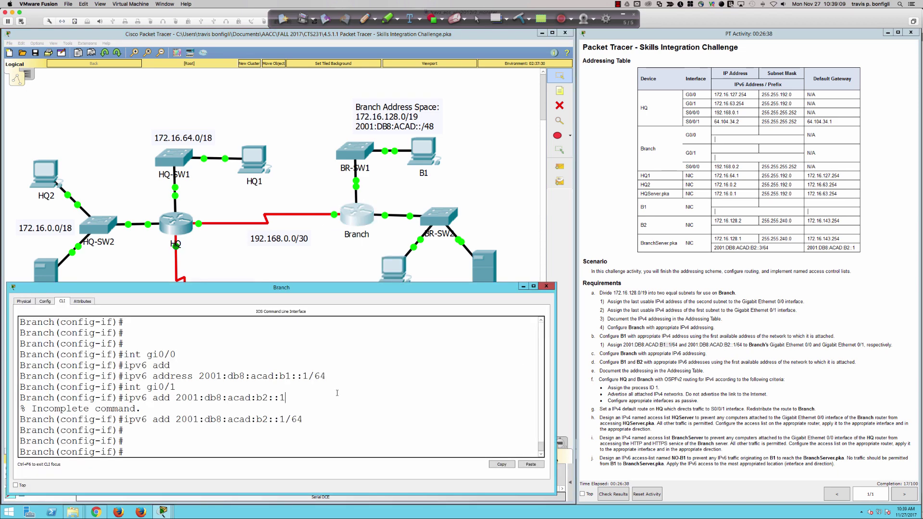
{"action": "key", "text": "Return"}
{"action": "key", "text": "Return"}
{"action": "key", "text": "Return"}
{"action": "key", "text": "Return"}
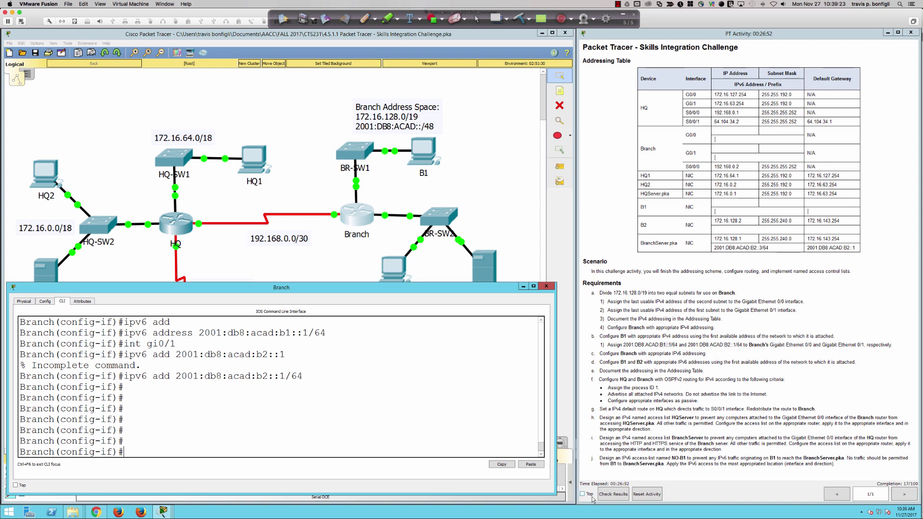
{"action": "left_click_drag", "start_coordinate": [609, 401], "coordinate": [699, 403]}
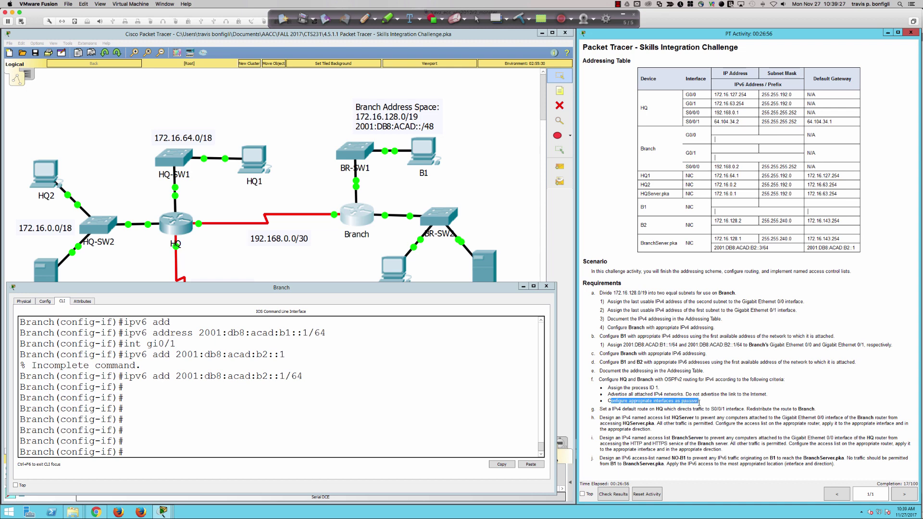
{"action": "left_click", "coordinate": [210, 453]}
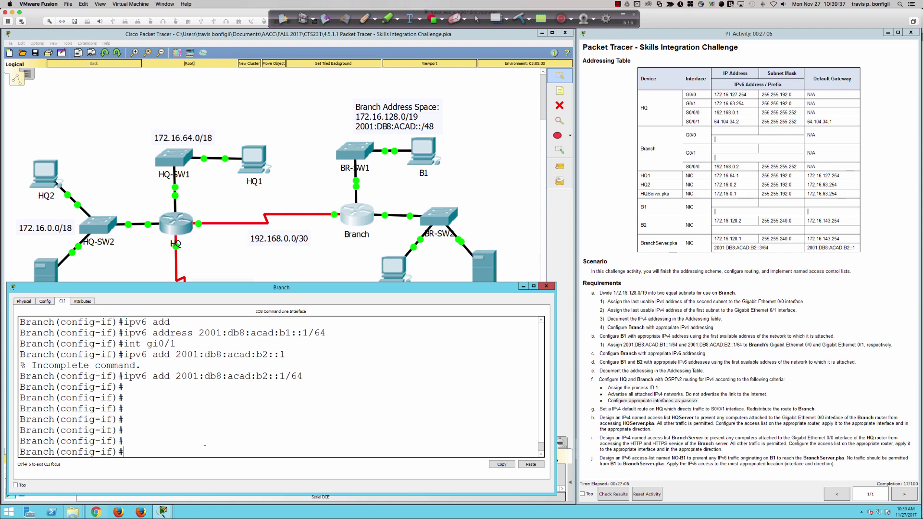
{"action": "type", "text": "router ospf 1"}
{"action": "key", "text": "Return"}
{"action": "type", "text": "router ospf"}
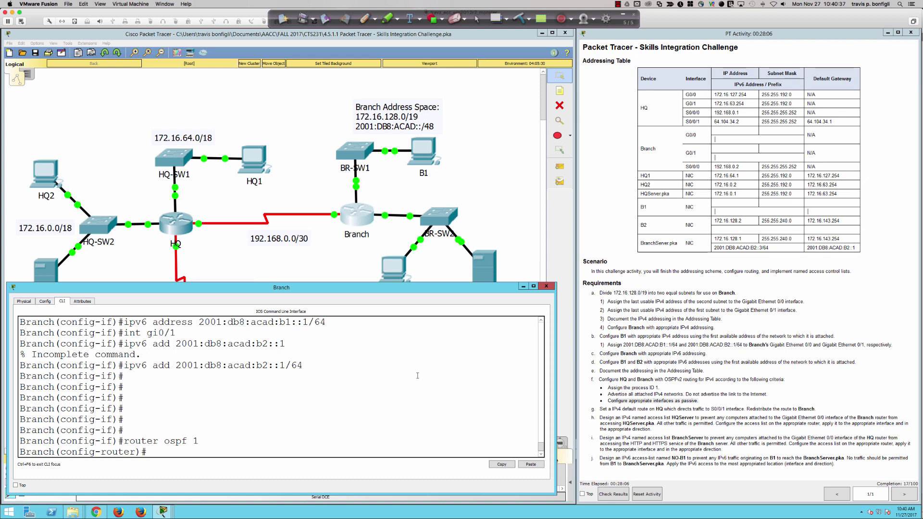
Make all interfaces passive by default in OSPF process 1 on Branch.
{"action": "type", "text": "pas"}
{"action": "key", "text": "Tab"}
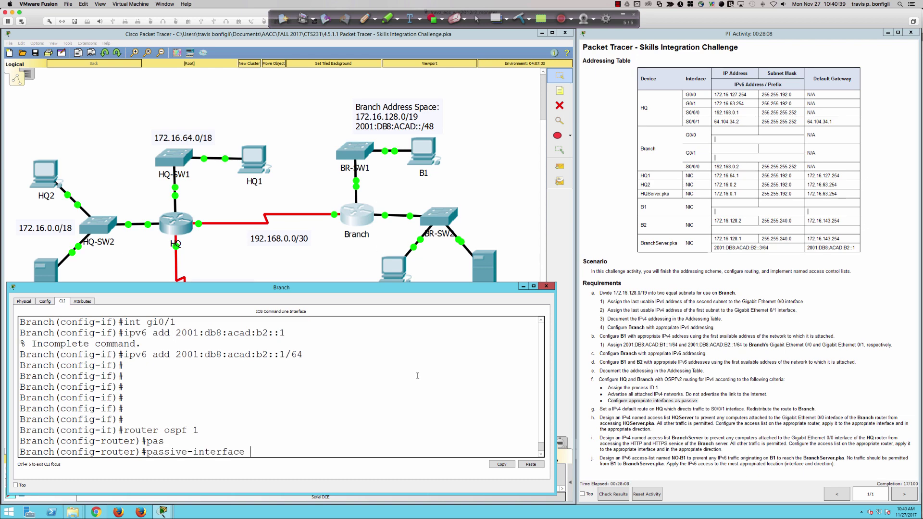
{"action": "type", "text": "def"}
{"action": "key", "text": "Tab"}
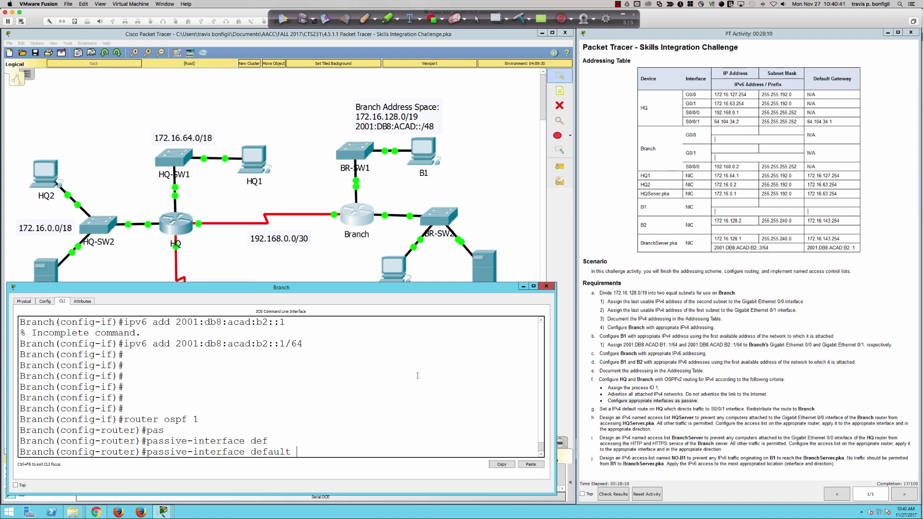
{"action": "key", "text": "Return"}
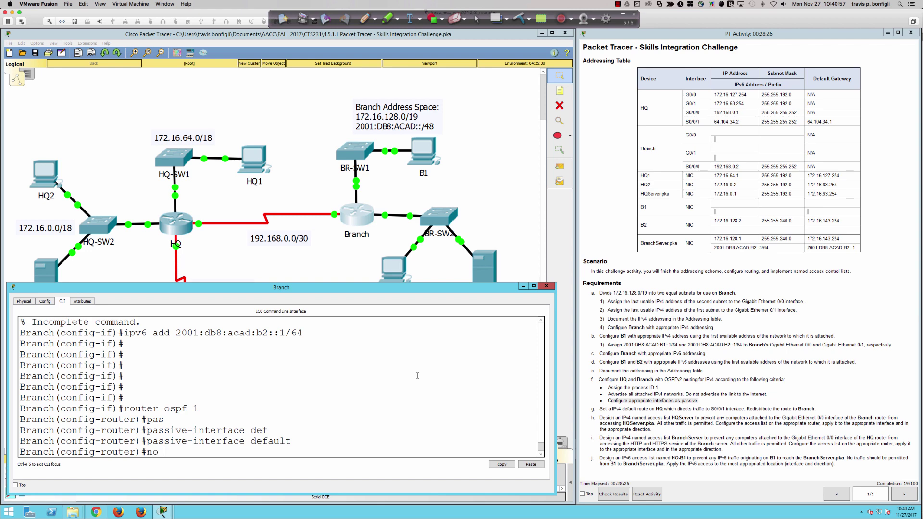
{"action": "type", "text": "pas"}
{"action": "key", "text": "Tab"}
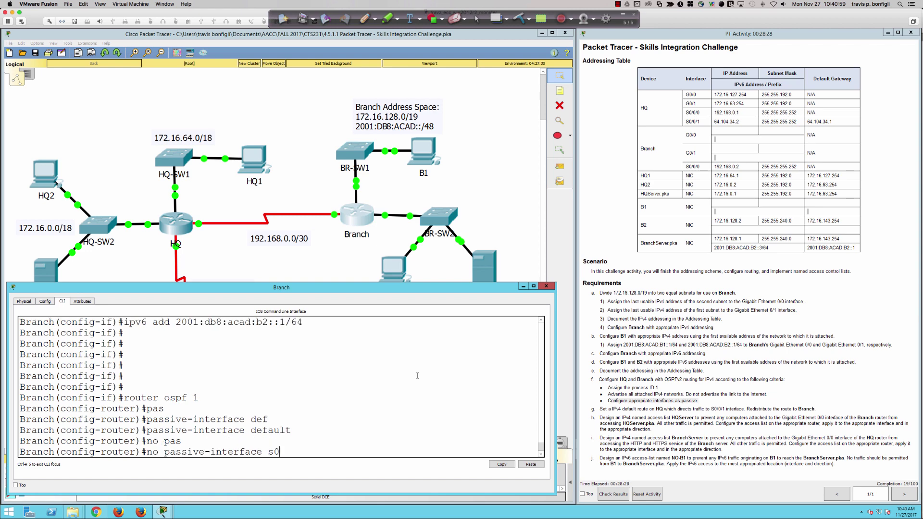
{"action": "key", "text": "BackSpace"}
{"action": "key", "text": "BackSpace"}
{"action": "key", "text": "BackSpace"}
{"action": "key", "text": "BackSpace"}
{"action": "key", "text": "BackSpace"}
{"action": "key", "text": "BackSpace"}
{"action": "key", "text": "BackSpace"}
{"action": "key", "text": "BackSpace"}
{"action": "key", "text": "BackSpace"}
{"action": "key", "text": "BackSpace"}
{"action": "key", "text": "BackSpace"}
{"action": "key", "text": "BackSpace"}
{"action": "key", "text": "BackSpace"}
{"action": "key", "text": "BackSpace"}
{"action": "key", "text": "BackSpace"}
{"action": "key", "text": "BackSpace"}
{"action": "key", "text": "BackSpace"}
{"action": "key", "text": "BackSpace"}
{"action": "key", "text": "BackSpace"}
{"action": "key", "text": "BackSpace"}
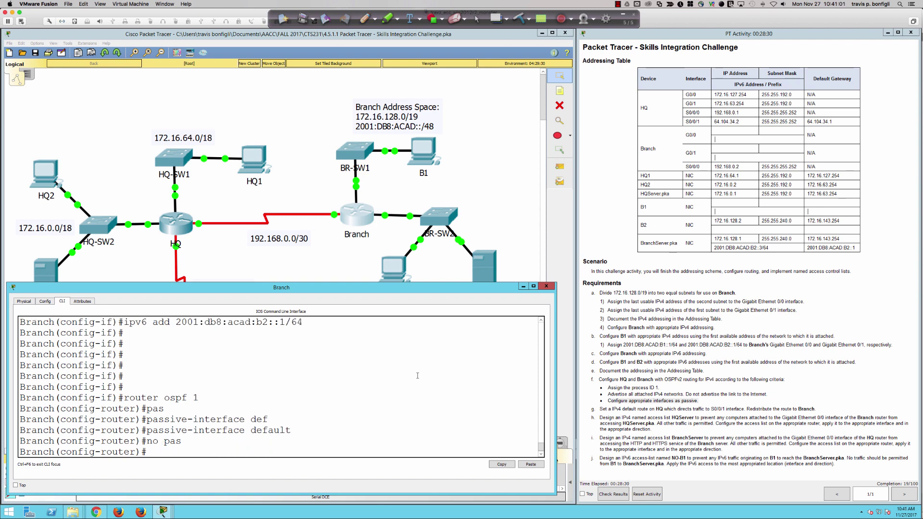
List Branch's interfaces in brief and exempt s0/0/0 from the passive-interface default.
{"action": "type", "text": "do sh ip int bri"}
{"action": "key", "text": "Return"}
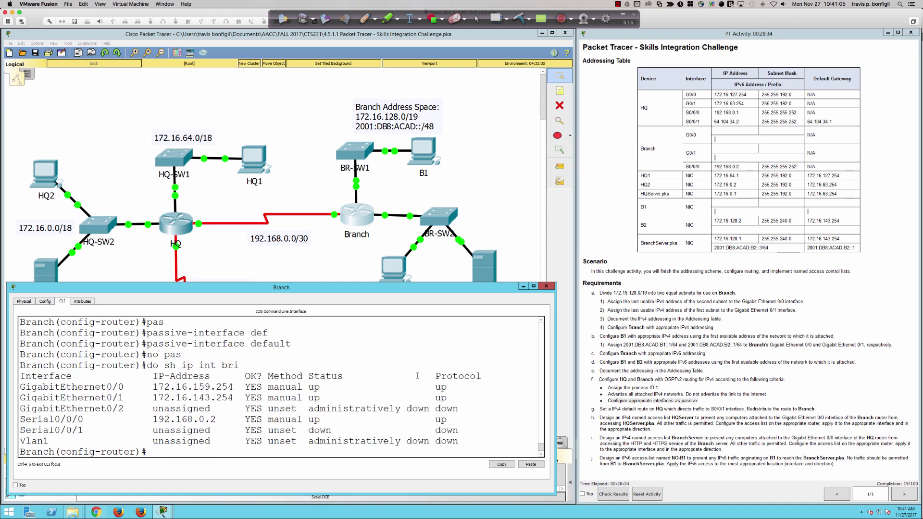
{"action": "type", "text": "no pas"}
{"action": "key", "text": "Tab"}
{"action": "type", "text": "s0/0/0"}
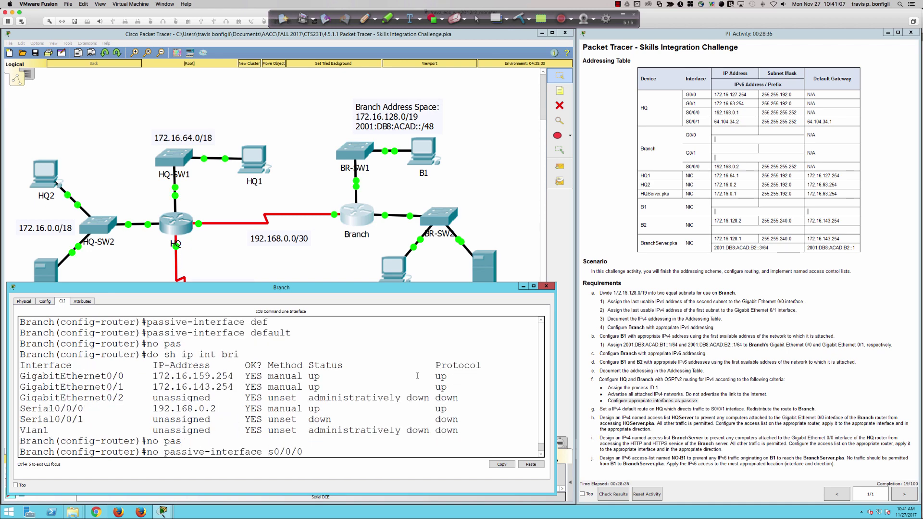
{"action": "key", "text": "Return"}
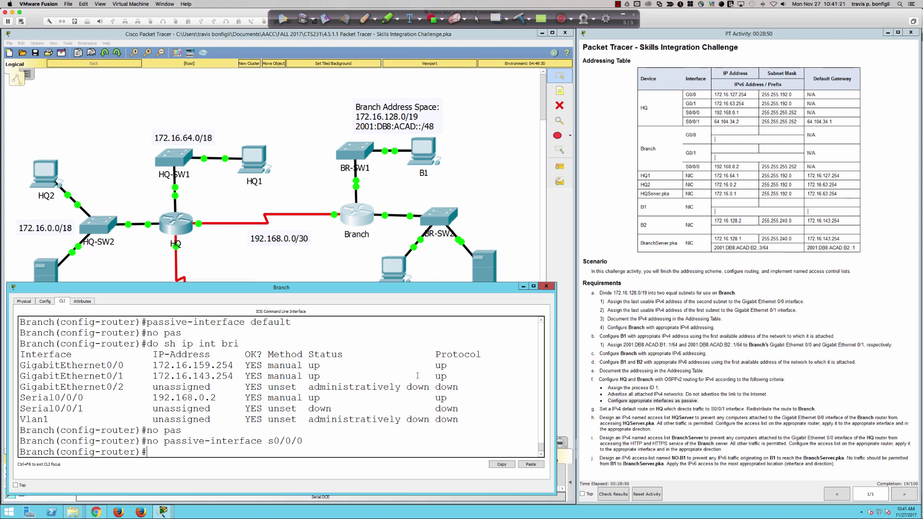
{"action": "key", "text": "Return"}
{"action": "key", "text": "Return"}
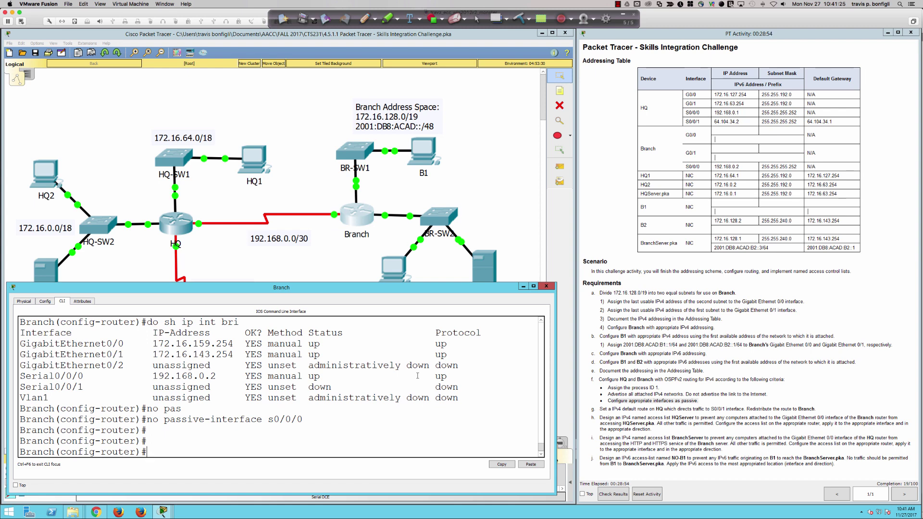
Begin an OSPF network statement for 172.16.128.0 on Branch, leaving the wildcard mask still to enter.
{"action": "type", "text": "noet"}
{"action": "key", "text": "Tab"}
{"action": "key", "text": "BackSpace"}
{"action": "key", "text": "BackSpace"}
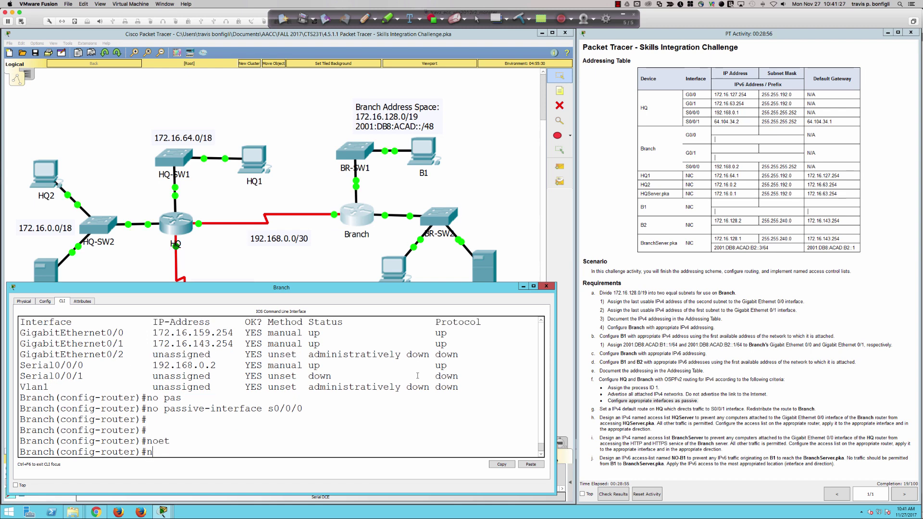
{"action": "type", "text": "et"}
{"action": "key", "text": "Tab"}
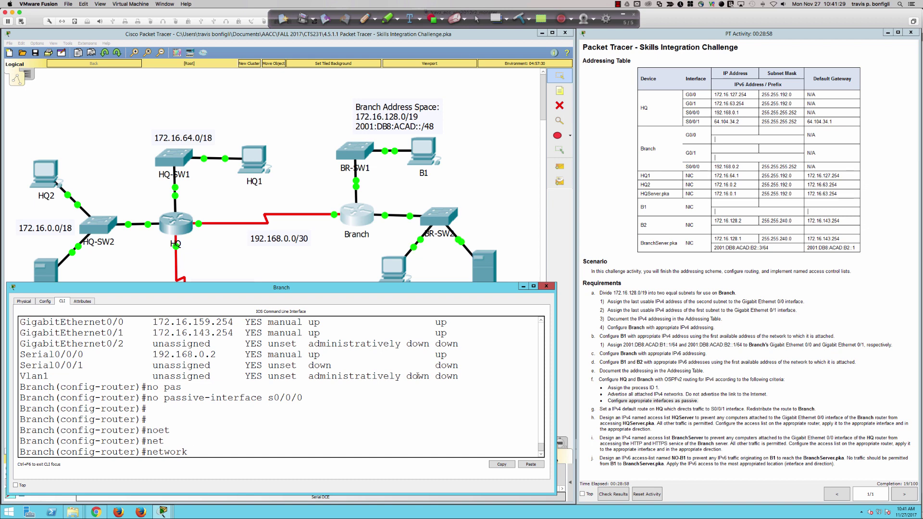
{"action": "type", "text": "172.16.120"}
{"action": "key", "text": "BackSpace"}
{"action": "type", "text": "8.0"}
Sketch the subtraction of a 240.0 mask from 255.255.255.255 over the topology and mark the Branch address space as /20.
{"action": "left_click", "coordinate": [364, 18]}
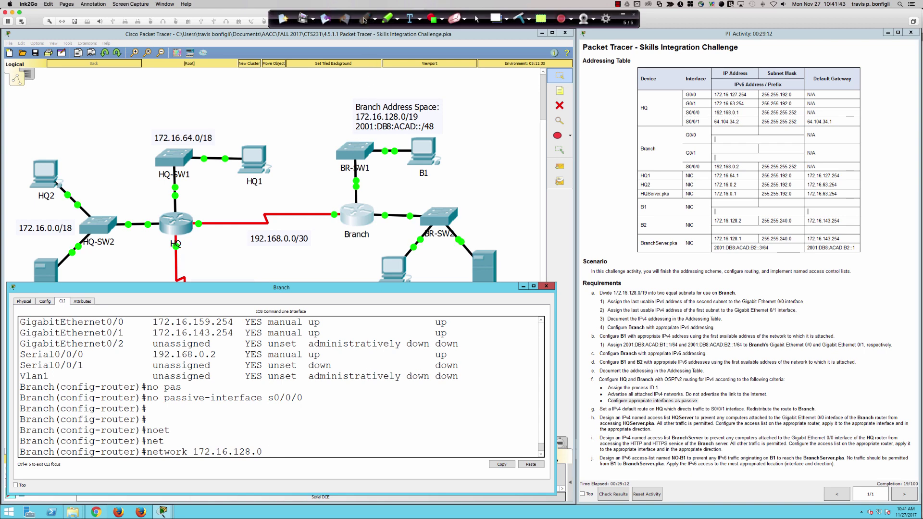
{"action": "mouse_move", "coordinate": [85, 82]}
{"action": "left_mouse_down"}
{"action": "mouse_move", "coordinate": [97, 94]}
{"action": "mouse_move", "coordinate": [111, 92]}
{"action": "left_mouse_up"}
{"action": "mouse_move", "coordinate": [111, 79]}
{"action": "left_mouse_down"}
{"action": "mouse_move", "coordinate": [155, 89]}
{"action": "mouse_move", "coordinate": [175, 75]}
{"action": "mouse_move", "coordinate": [198, 87]}
{"action": "mouse_move", "coordinate": [205, 75]}
{"action": "left_mouse_up"}
{"action": "left_click", "coordinate": [129, 88]}
{"action": "left_click", "coordinate": [179, 85]}
{"action": "mouse_move", "coordinate": [206, 78]}
{"action": "left_mouse_down"}
{"action": "mouse_move", "coordinate": [242, 86]}
{"action": "mouse_move", "coordinate": [252, 73]}
{"action": "mouse_move", "coordinate": [255, 84]}
{"action": "mouse_move", "coordinate": [261, 72]}
{"action": "left_mouse_up"}
{"action": "left_click", "coordinate": [222, 85]}
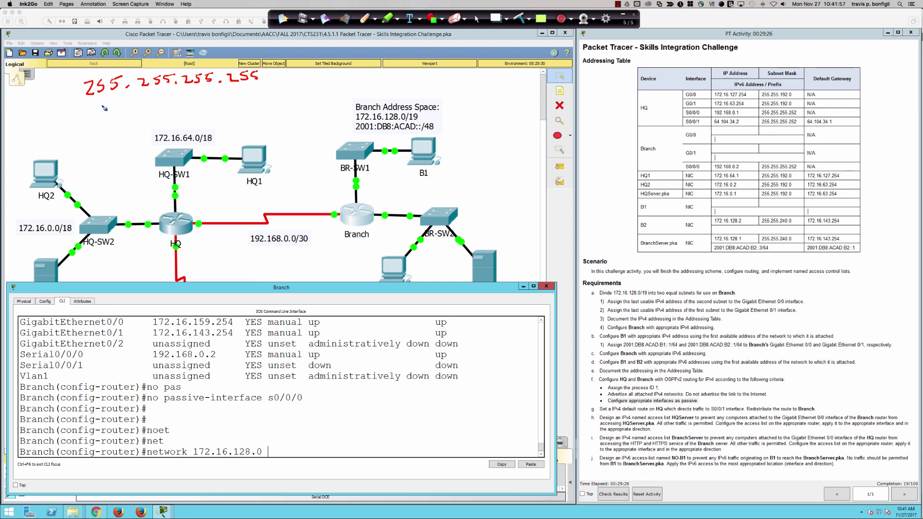
{"action": "left_click_drag", "start_coordinate": [61, 110], "coordinate": [212, 100]}
{"action": "left_click", "coordinate": [143, 101]}
{"action": "mouse_move", "coordinate": [207, 94]}
{"action": "left_mouse_down"}
{"action": "mouse_move", "coordinate": [209, 103]}
{"action": "mouse_move", "coordinate": [213, 93]}
{"action": "mouse_move", "coordinate": [246, 105]}
{"action": "mouse_move", "coordinate": [249, 93]}
{"action": "left_mouse_up"}
{"action": "left_click", "coordinate": [230, 101]}
{"action": "left_click_drag", "start_coordinate": [53, 129], "coordinate": [283, 104]}
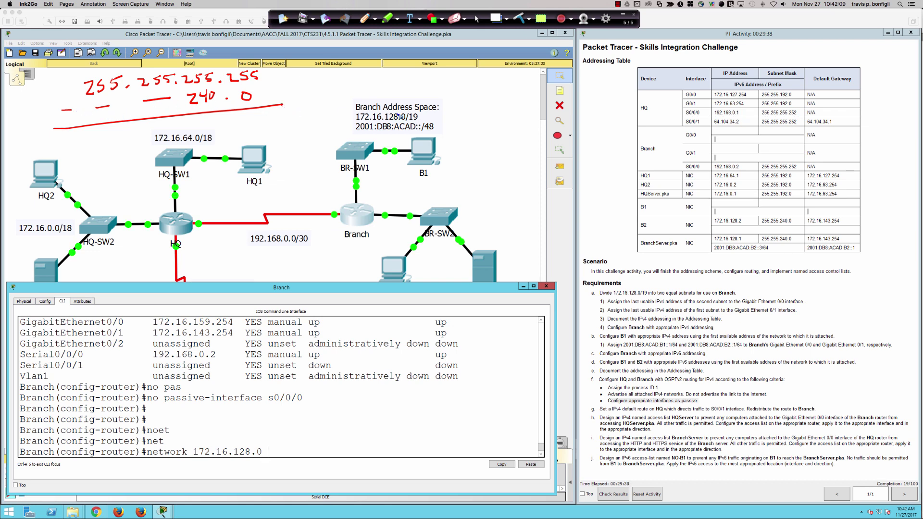
{"action": "mouse_move", "coordinate": [397, 100]}
{"action": "left_mouse_down"}
{"action": "mouse_move", "coordinate": [429, 119]}
{"action": "mouse_move", "coordinate": [438, 114]}
{"action": "left_mouse_up"}
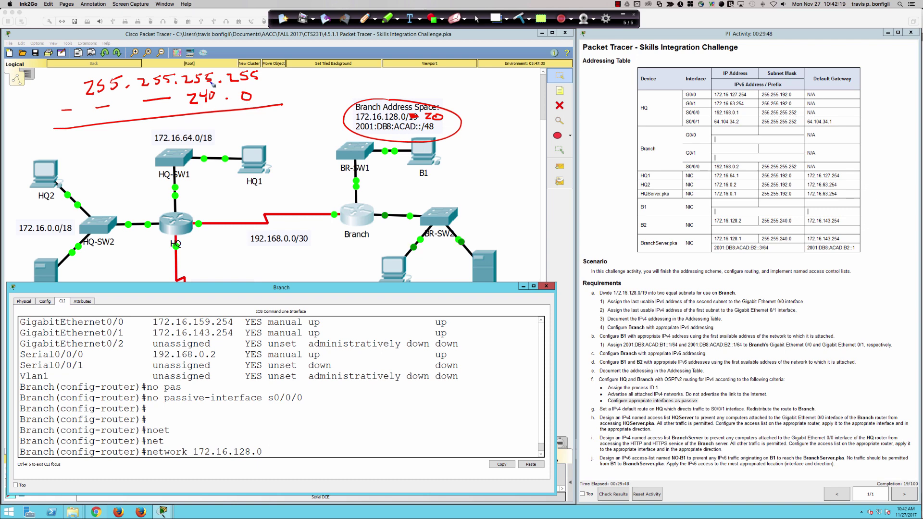
Write the wildcard mask 0.0.15.255 below the sketched subtraction, clear all annotations and return to Branch's command line.
{"action": "mouse_move", "coordinate": [104, 135]}
{"action": "left_mouse_down"}
{"action": "mouse_move", "coordinate": [99, 144]}
{"action": "mouse_move", "coordinate": [154, 130]}
{"action": "left_mouse_up"}
{"action": "left_click", "coordinate": [123, 140]}
{"action": "left_click", "coordinate": [186, 129]}
{"action": "mouse_move", "coordinate": [207, 120]}
{"action": "left_mouse_down"}
{"action": "mouse_move", "coordinate": [208, 134]}
{"action": "mouse_move", "coordinate": [225, 118]}
{"action": "mouse_move", "coordinate": [251, 128]}
{"action": "mouse_move", "coordinate": [259, 115]}
{"action": "mouse_move", "coordinate": [261, 128]}
{"action": "mouse_move", "coordinate": [269, 114]}
{"action": "left_mouse_up"}
{"action": "left_click", "coordinate": [234, 128]}
{"action": "left_click_drag", "start_coordinate": [81, 165], "coordinate": [274, 131]}
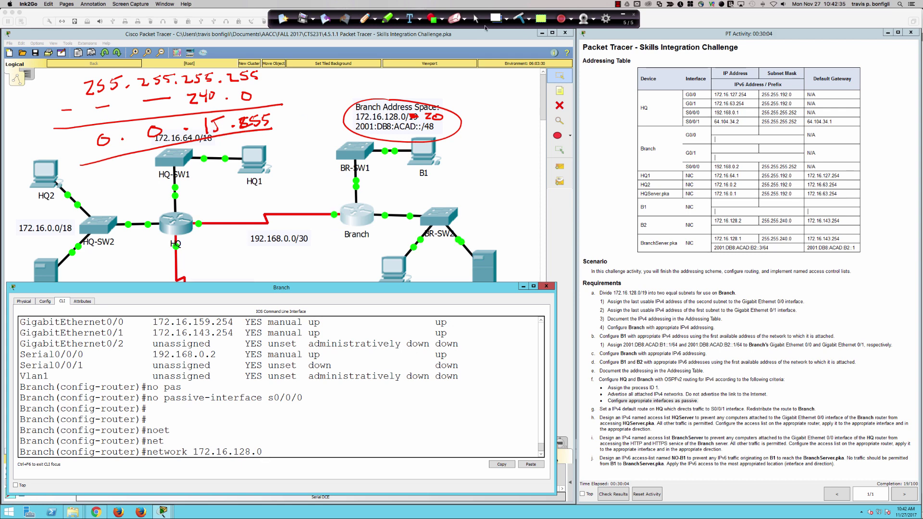
{"action": "left_click", "coordinate": [519, 19]}
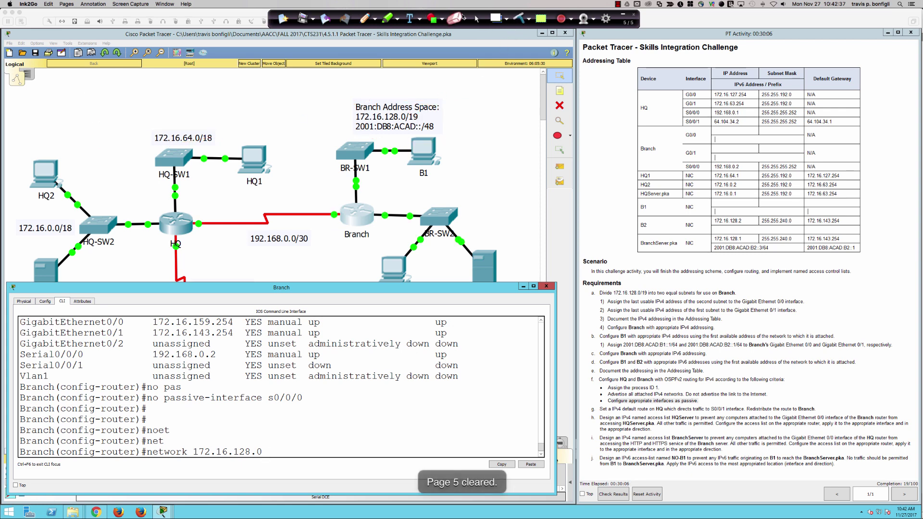
{"action": "left_click", "coordinate": [477, 18]}
{"action": "left_click", "coordinate": [467, 36]}
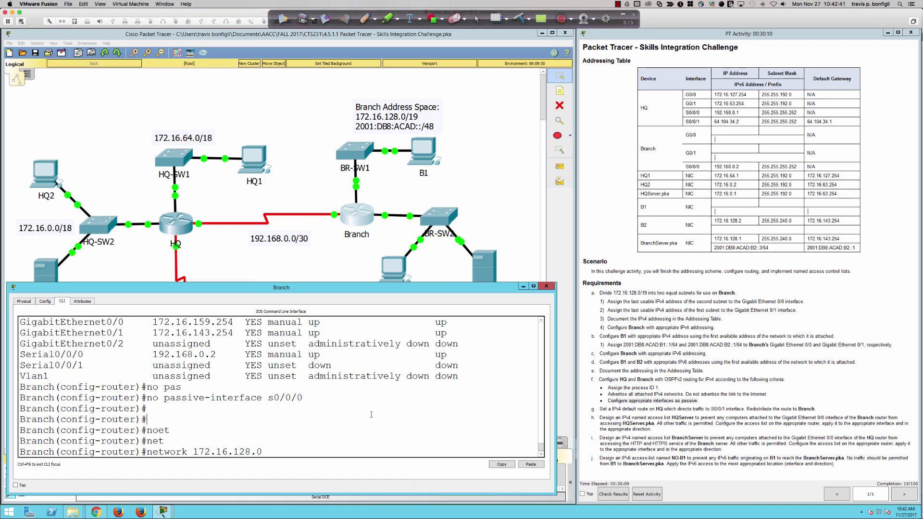
Complete the 172.16.128.0 statement with wildcard 0.0.15.255 in area 0, and advertise 172.16.144.0 with the same wildcard and area.
{"action": "type", "text": "0.0.15.255 area 0"}
{"action": "key", "text": "Return"}
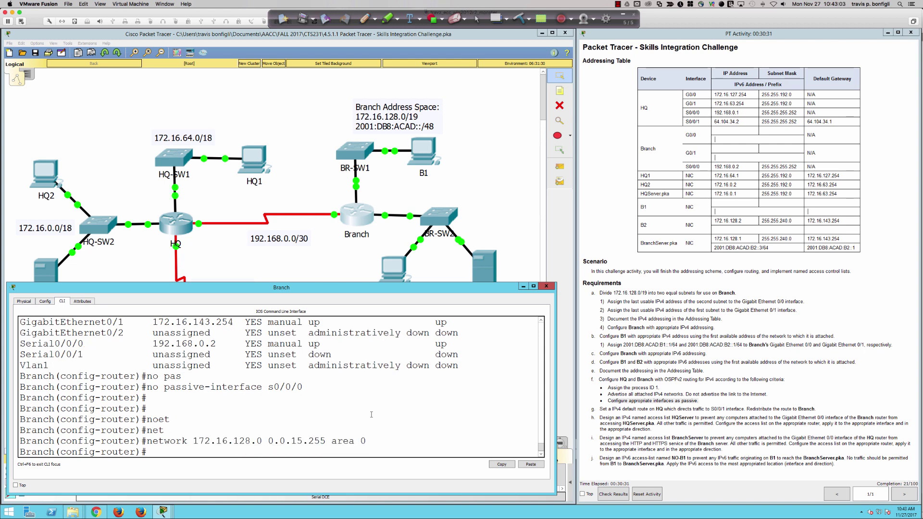
{"action": "type", "text": "net"}
{"action": "key", "text": "Tab"}
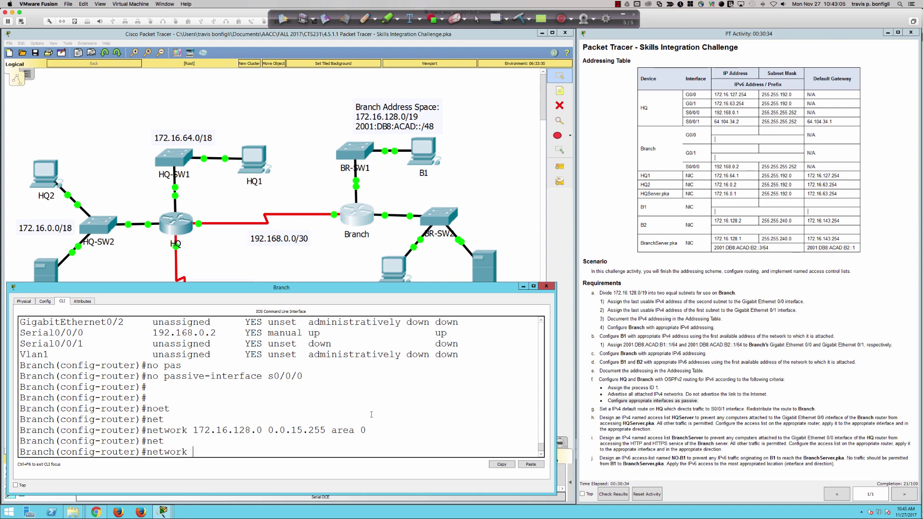
{"action": "type", "text": "172.16.144.0"}
{"action": "left_click_drag", "start_coordinate": [235, 452], "coordinate": [250, 452]}
{"action": "left_click", "coordinate": [283, 420]}
{"action": "type", "text": "0.0.15."}
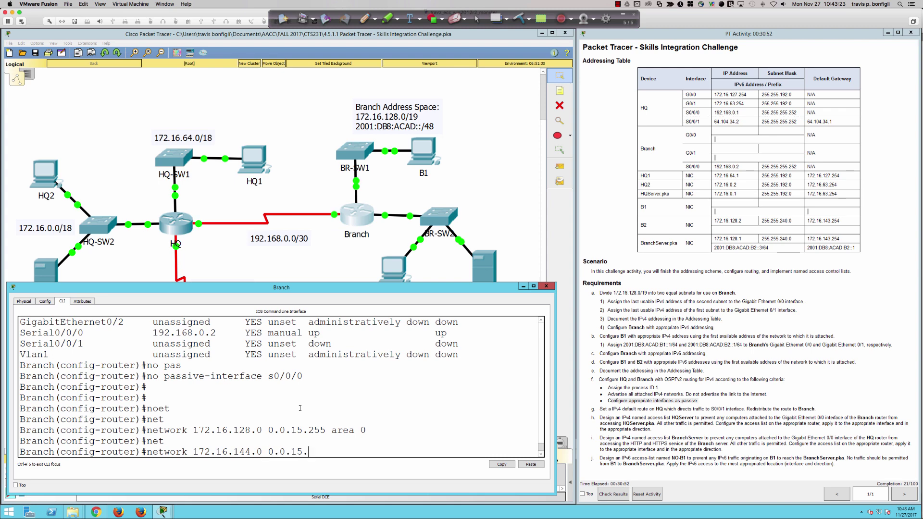
{"action": "type", "text": "255 area "}
{"action": "type", "text": "0"}
{"action": "key", "text": "Return"}
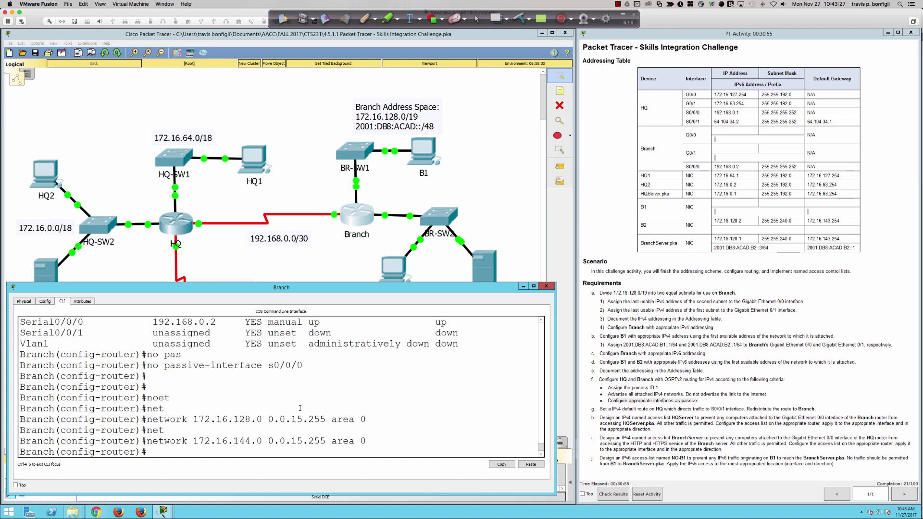
{"action": "key", "text": "Return"}
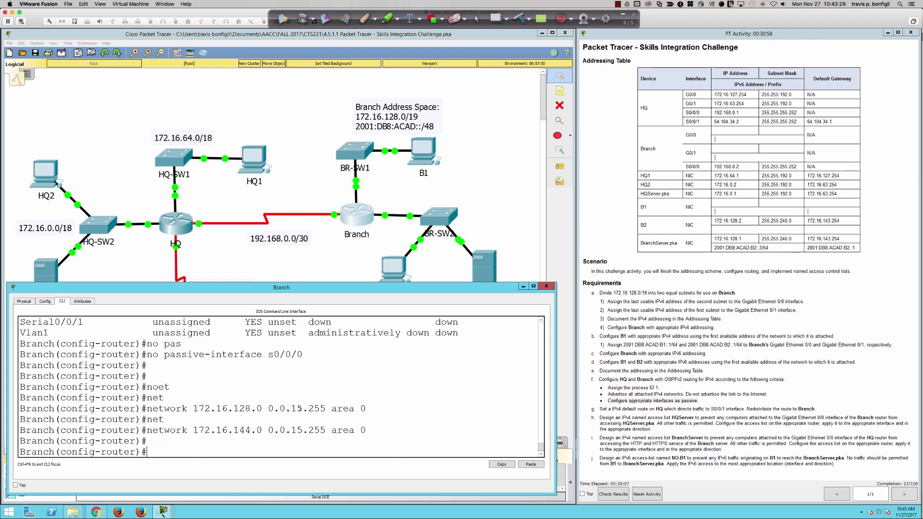
{"action": "type", "text": "net"}
{"action": "key", "text": "Tab"}
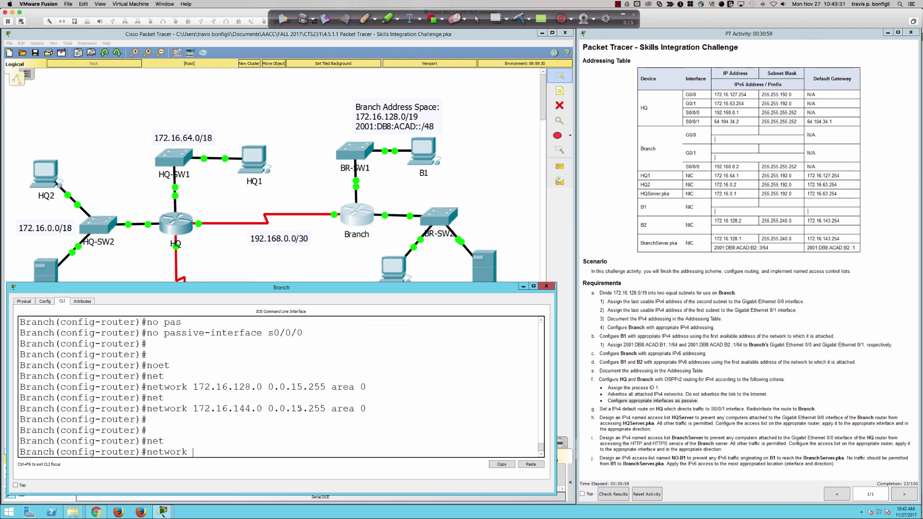
{"action": "key", "text": "BackSpace"}
{"action": "key", "text": "BackSpace"}
{"action": "key", "text": "BackSpace"}
{"action": "key", "text": "BackSpace"}
{"action": "key", "text": "BackSpace"}
{"action": "key", "text": "BackSpace"}
{"action": "key", "text": "BackSpace"}
{"action": "key", "text": "BackSpace"}
{"action": "type", "text": "do sh"}
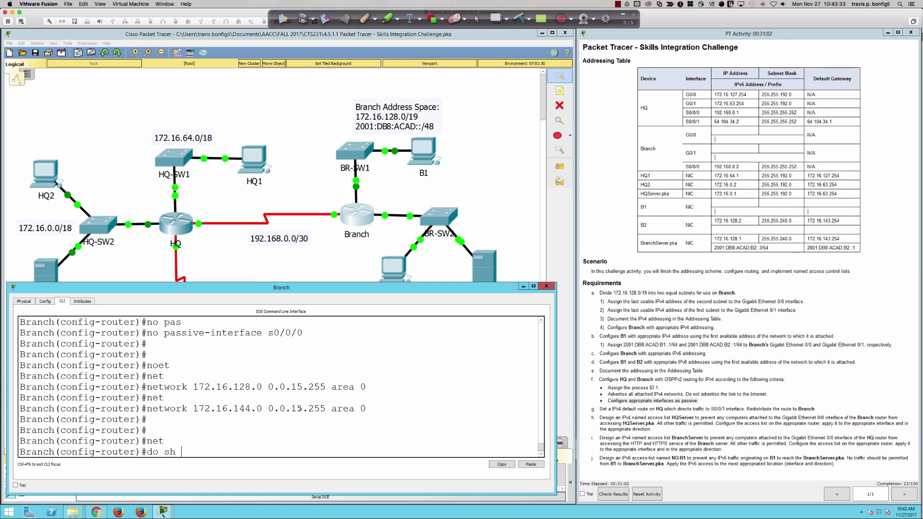
{"action": "key", "text": "BackSpace"}
{"action": "key", "text": "BackSpace"}
{"action": "key", "text": "BackSpace"}
{"action": "key", "text": "BackSpace"}
{"action": "key", "text": "BackSpace"}
{"action": "key", "text": "BackSpace"}
Advertise the serial link network 192.168.0.0 with wildcard 0.0.0.3 in OSPF area 0 on Branch.
{"action": "type", "text": "net"}
{"action": "key", "text": "Tab"}
{"action": "type", "text": "192."}
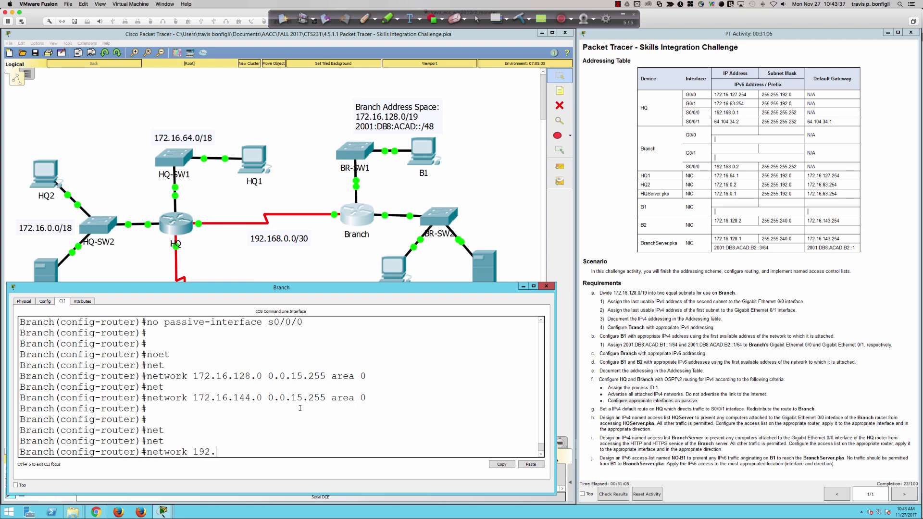
{"action": "type", "text": "168.0.0 0.0.0."}
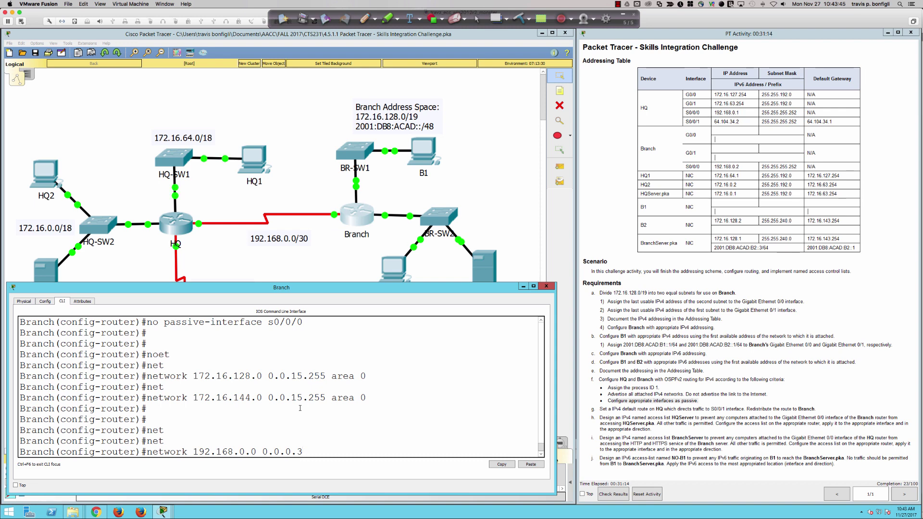
{"action": "type", "text": "3 area 0"}
{"action": "key", "text": "Return"}
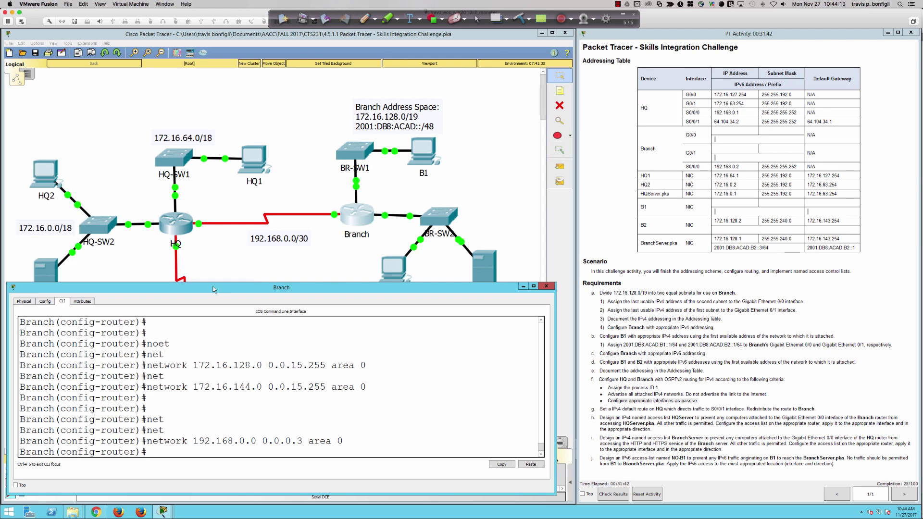
Open the HQ router, enlarge its window below the topology and show its command line.
{"action": "left_click", "coordinate": [176, 221]}
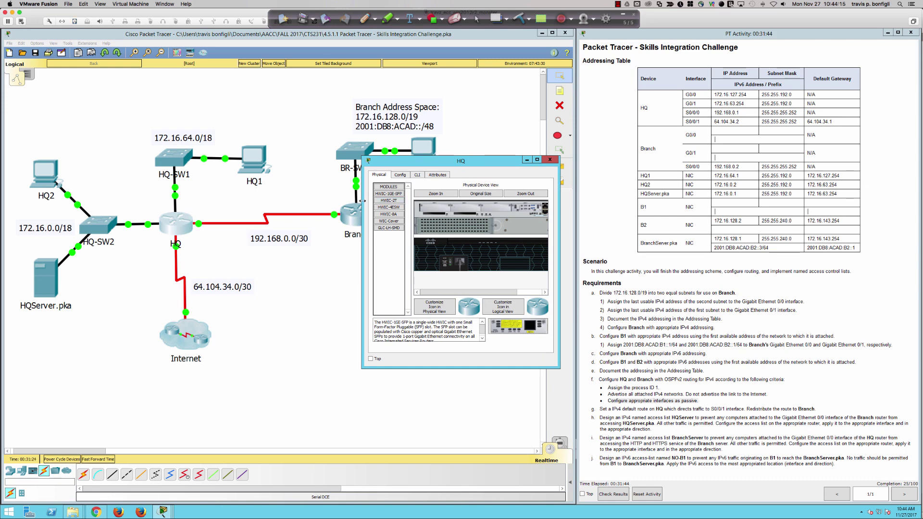
{"action": "left_click_drag", "start_coordinate": [363, 200], "coordinate": [19, 194]}
{"action": "left_click_drag", "start_coordinate": [159, 161], "coordinate": [149, 277]}
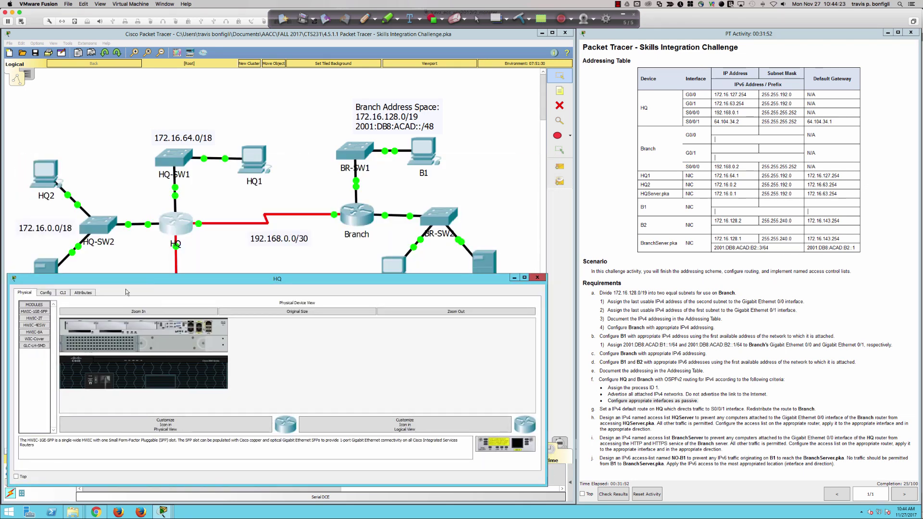
{"action": "left_click", "coordinate": [62, 293]}
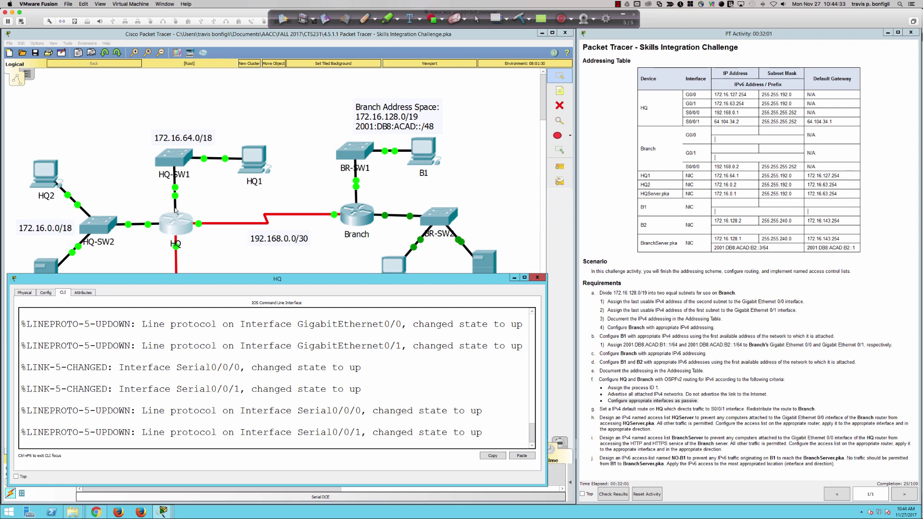
Enter global configuration mode on HQ through privileged mode and list its IP interfaces in brief.
{"action": "left_click", "coordinate": [478, 372]}
{"action": "key", "text": "Return"}
{"action": "key", "text": "Return"}
{"action": "key", "text": "Return"}
{"action": "key", "text": "Return"}
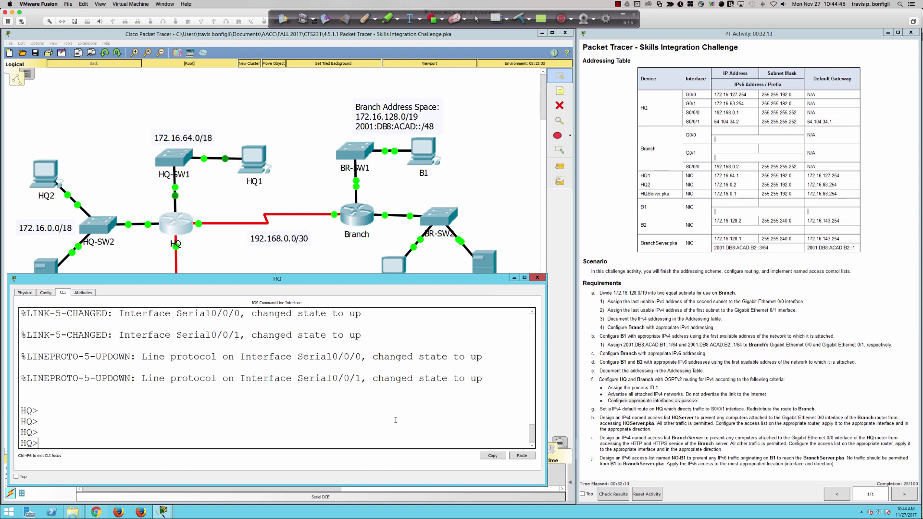
{"action": "type", "text": "en"}
{"action": "key", "text": "Return"}
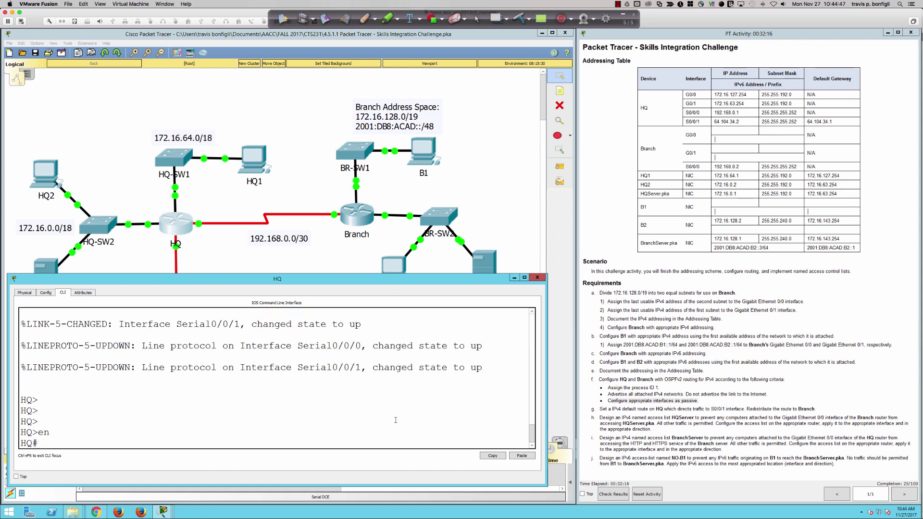
{"action": "type", "text": "cofn t"}
{"action": "key", "text": "Return"}
{"action": "type", "text": "conf t"}
{"action": "key", "text": "Return"}
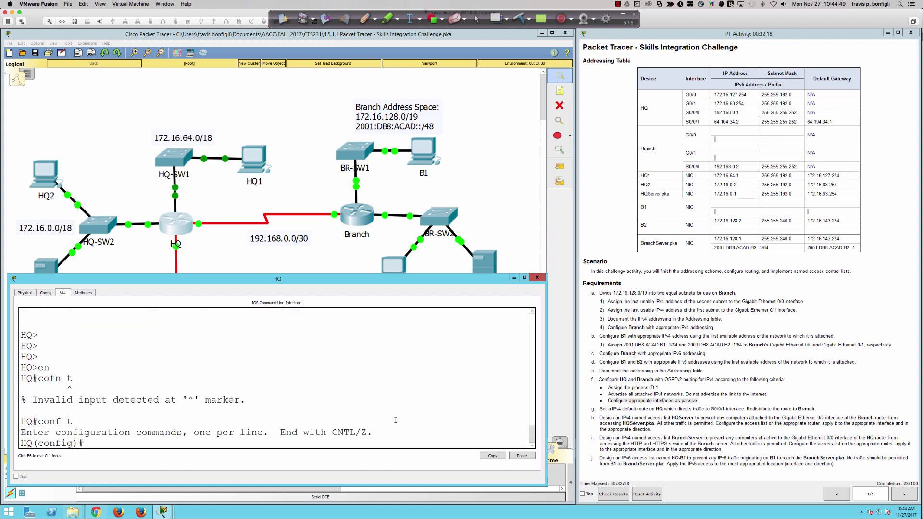
{"action": "type", "text": "do sh ip int bri"}
{"action": "key", "text": "Return"}
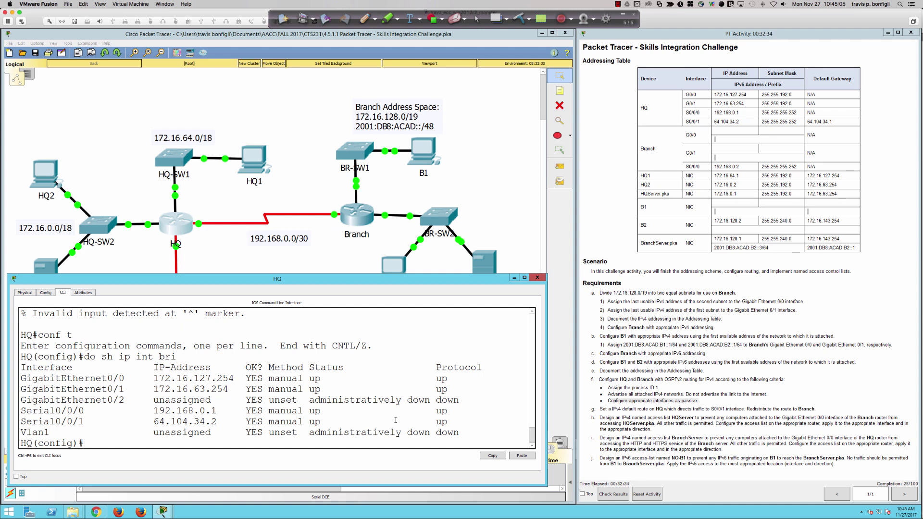
Display HQ's running configuration and examine the IP address and subnet mask set on GigabitEthernet0/0.
{"action": "type", "text": "do sh run"}
{"action": "key", "text": "Return"}
{"action": "key", "text": "space"}
{"action": "key", "text": "space"}
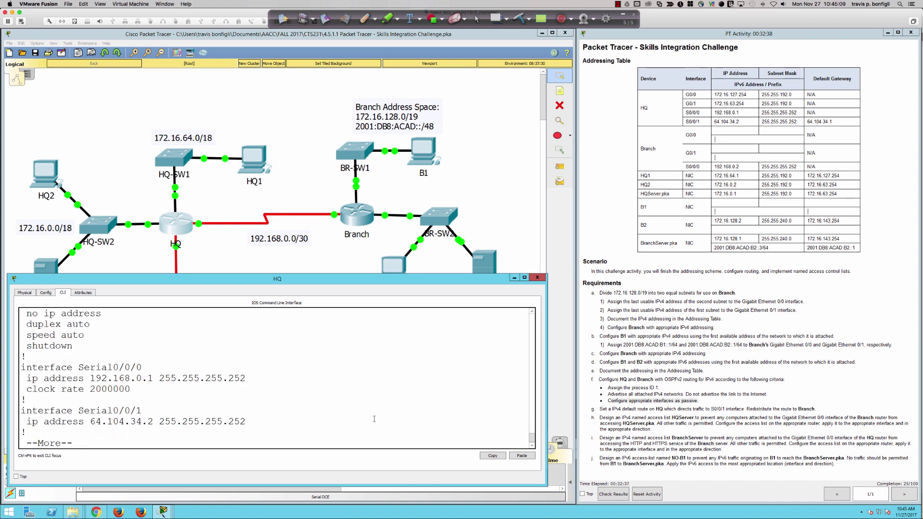
{"action": "key", "text": "Return"}
{"action": "key", "text": "Return"}
{"action": "key", "text": "Return"}
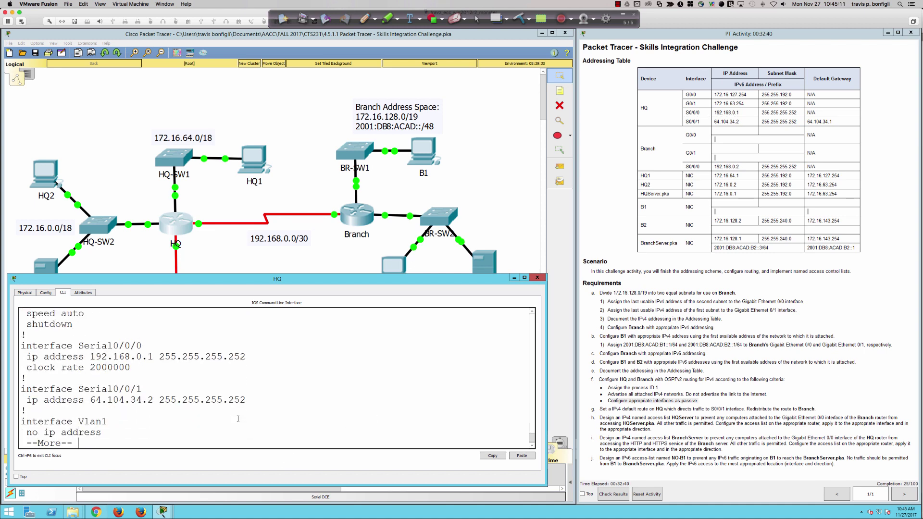
{"action": "scroll", "coordinate": [238, 419], "scroll_direction": "up", "scroll_amount": 6}
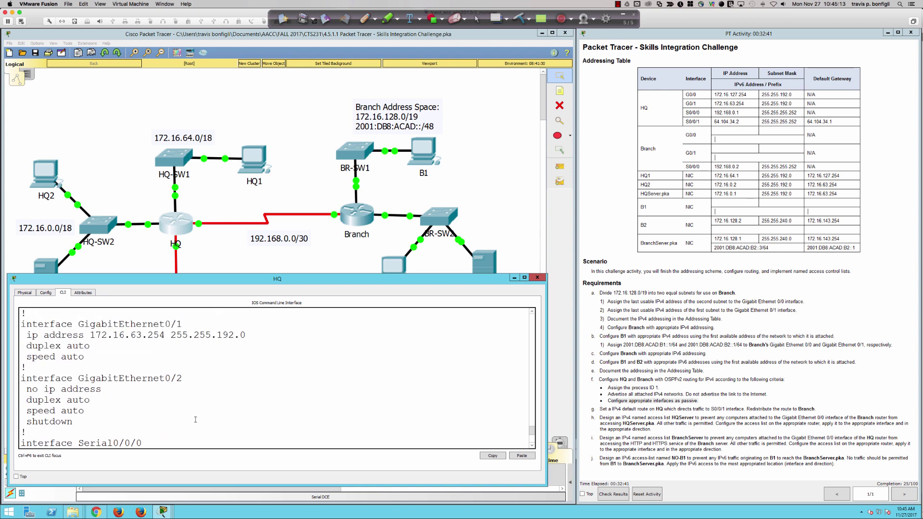
{"action": "scroll", "coordinate": [195, 421], "scroll_direction": "down", "scroll_amount": 1}
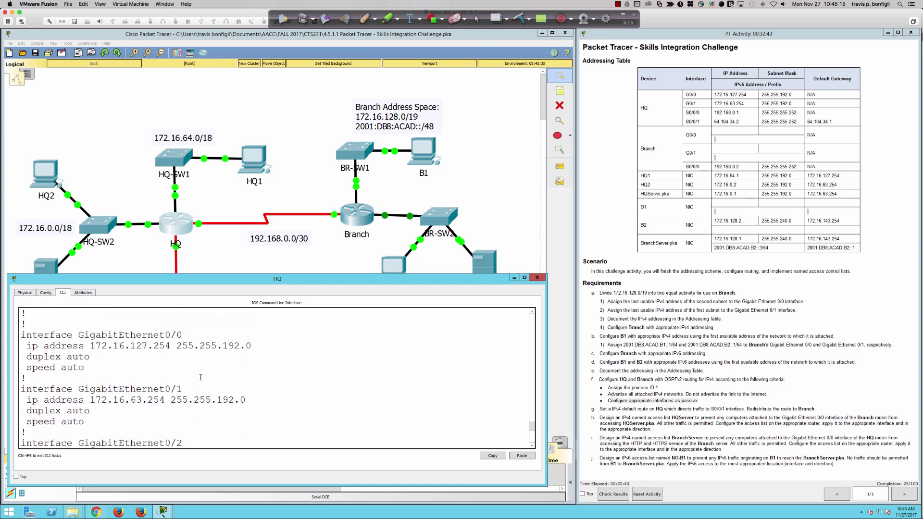
{"action": "left_click_drag", "start_coordinate": [178, 346], "coordinate": [250, 346]}
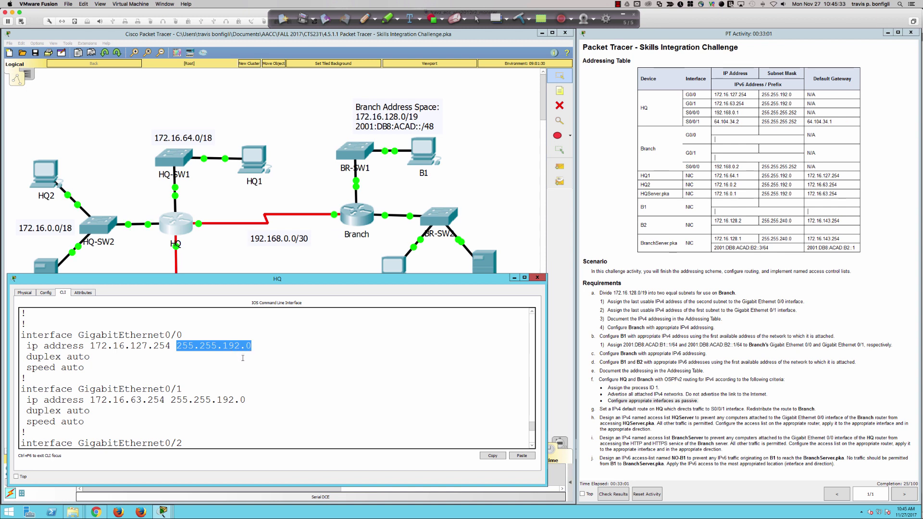
{"action": "left_click", "coordinate": [63, 235]}
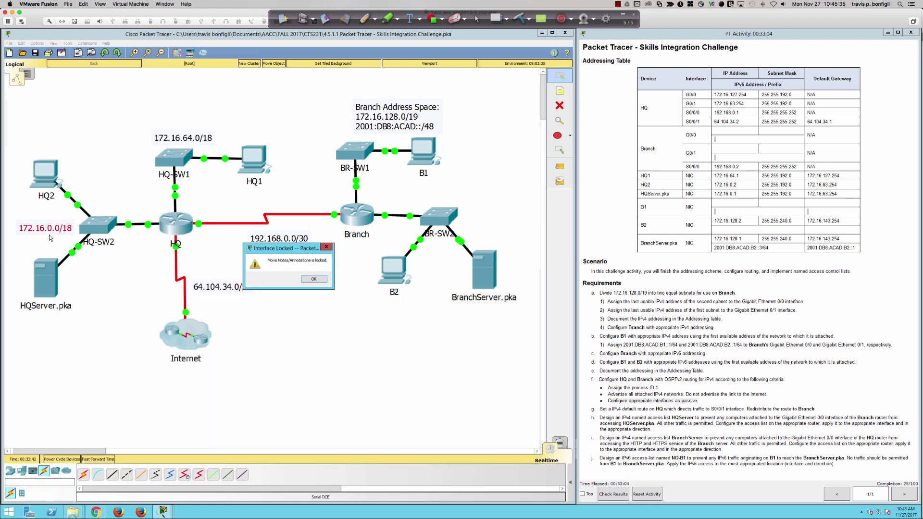
{"action": "left_click", "coordinate": [297, 283]}
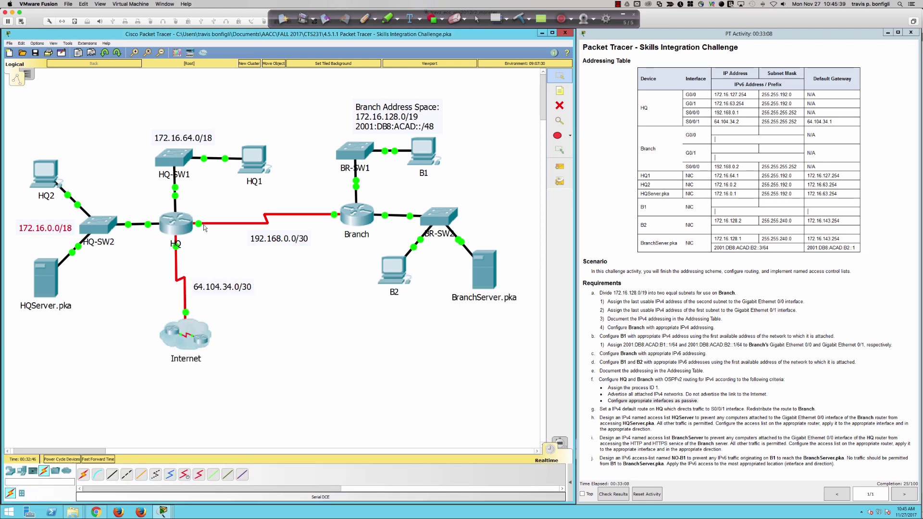
{"action": "left_click", "coordinate": [176, 223]}
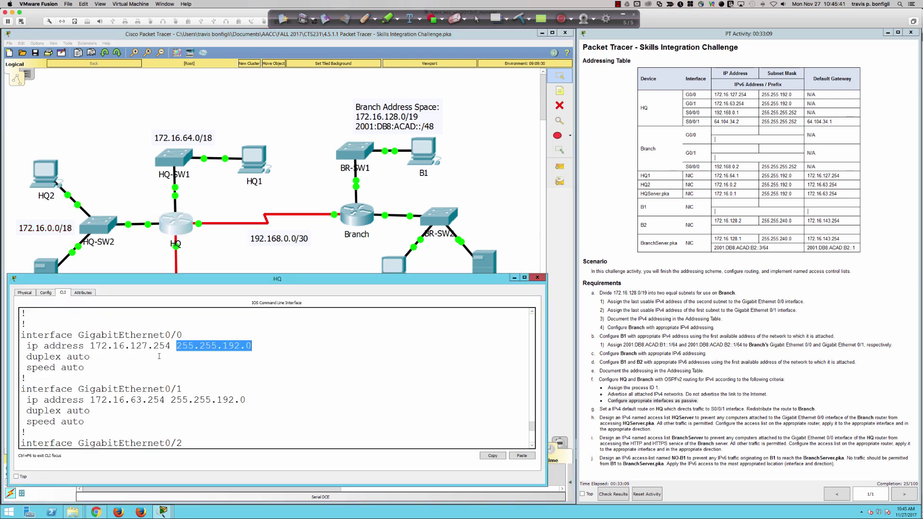
Check the GigabitEthernet0/0 address and mask against the HQ LAN labels, and end the running configuration listing.
{"action": "left_click_drag", "start_coordinate": [91, 348], "coordinate": [257, 345]}
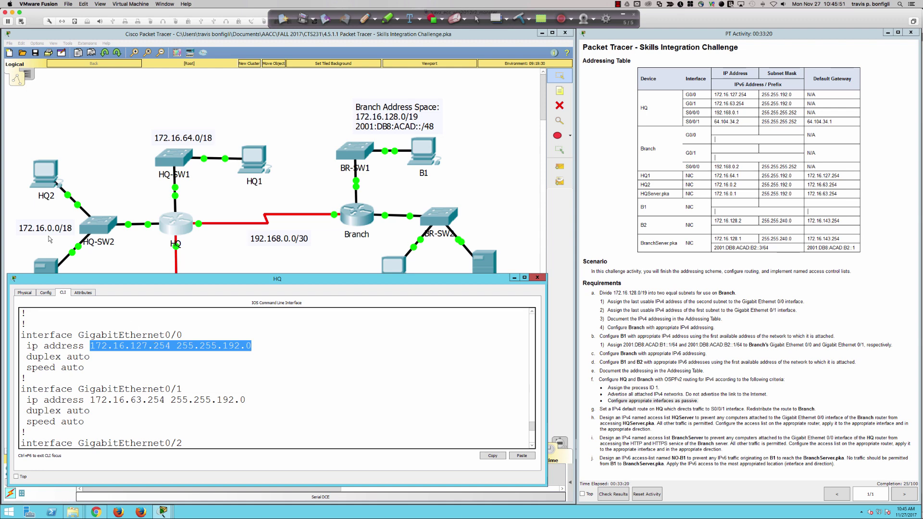
{"action": "left_click", "coordinate": [318, 408]}
{"action": "scroll", "coordinate": [317, 409], "scroll_direction": "down", "scroll_amount": 6}
{"action": "key", "text": "q"}
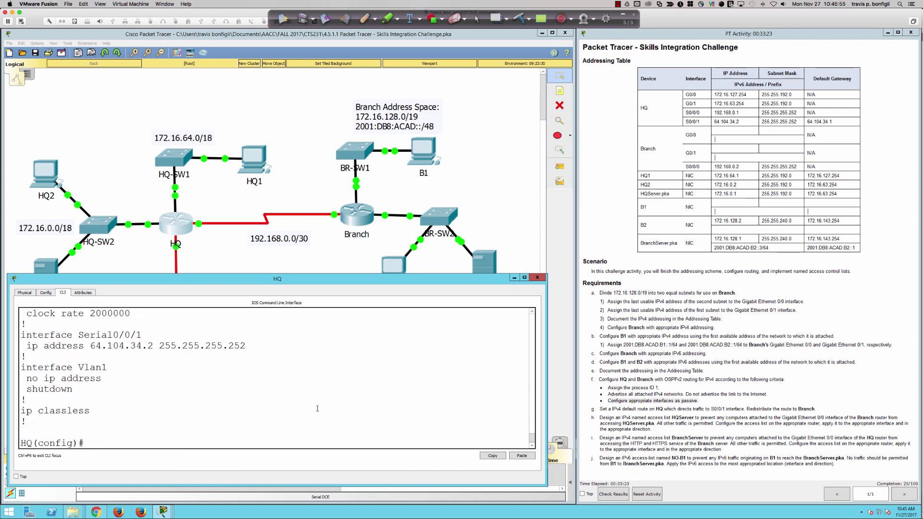
Start OSPF process 1 on HQ and make all its interfaces passive by default.
{"action": "key", "text": "Return"}
{"action": "key", "text": "Return"}
{"action": "type", "text": "rout"}
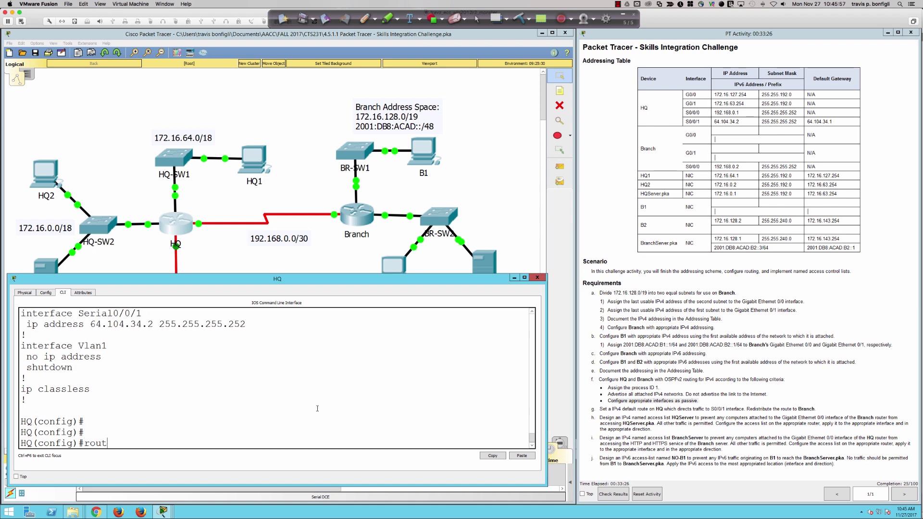
{"action": "type", "text": "er ospf 1"}
{"action": "key", "text": "Return"}
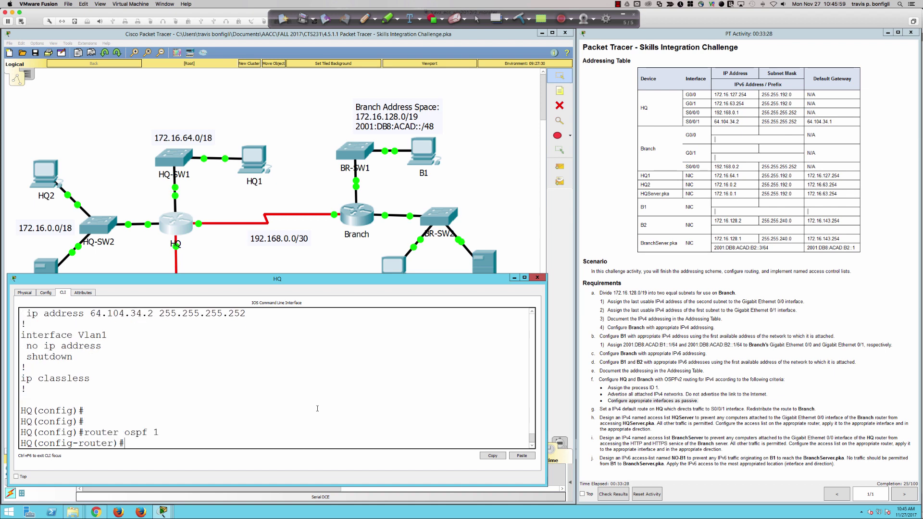
{"action": "type", "text": "pas"}
{"action": "key", "text": "Tab"}
{"action": "type", "text": "def"}
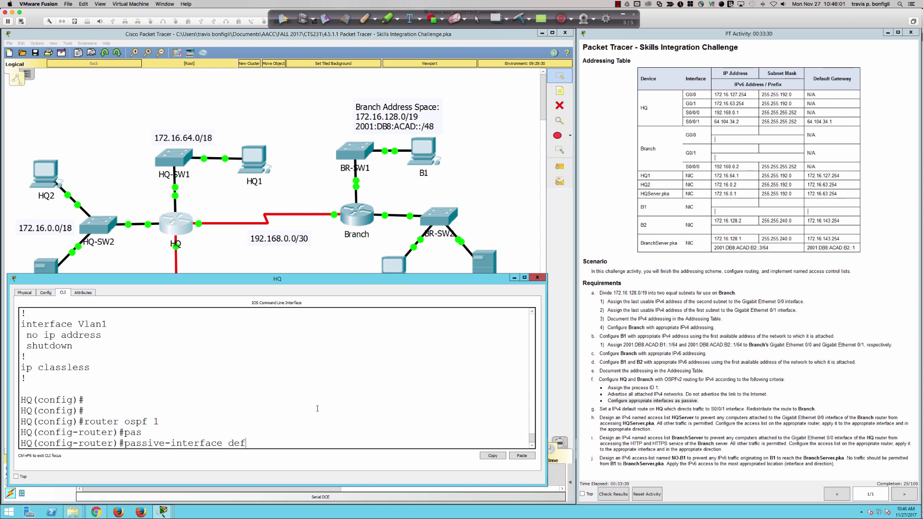
{"action": "key", "text": "Tab"}
{"action": "key", "text": "Return"}
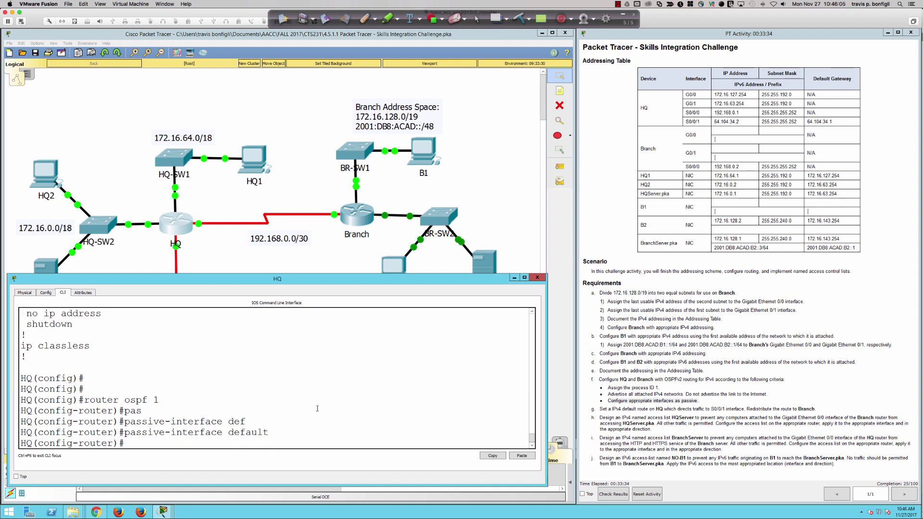
{"action": "key", "text": "Return"}
{"action": "key", "text": "Return"}
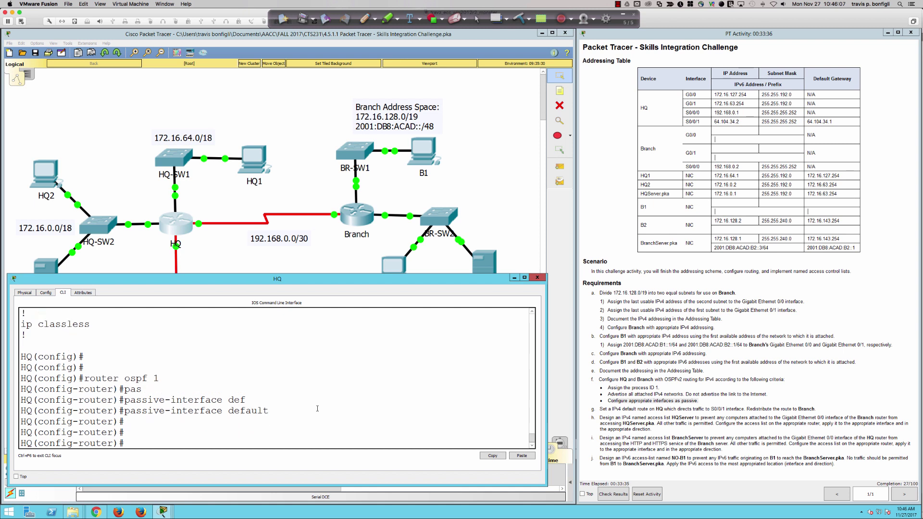
Remove the passive setting from serial interface s0/0/0 in HQ's OSPF process.
{"action": "type", "text": "no pas"}
{"action": "key", "text": "Tab"}
{"action": "type", "text": "s0"}
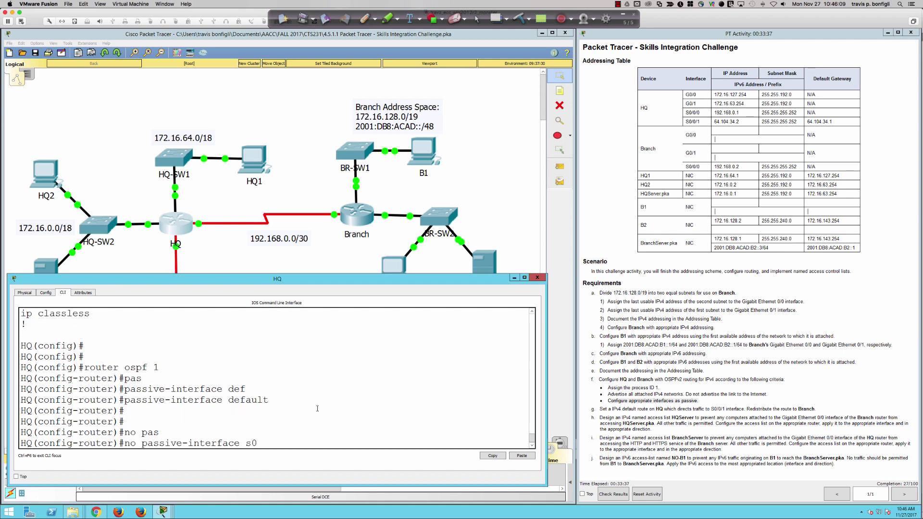
{"action": "type", "text": "0/0/0"}
{"action": "key", "text": "Return"}
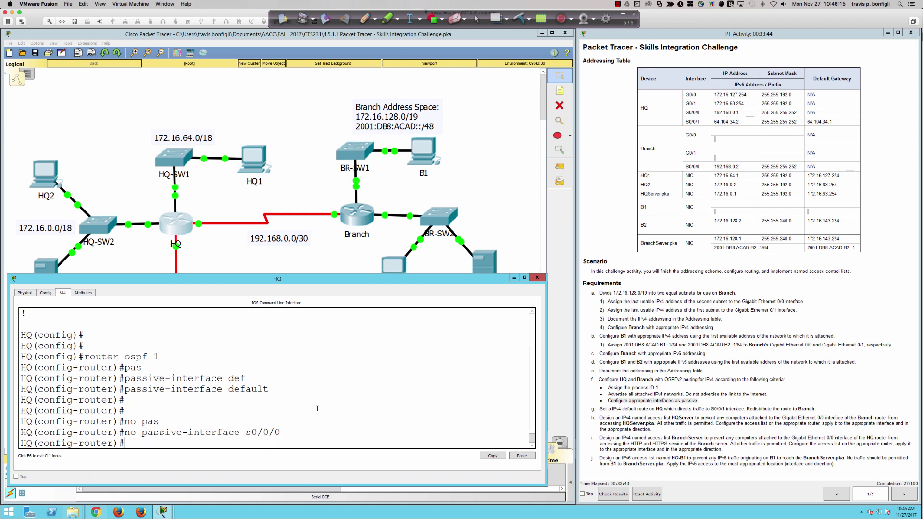
{"action": "key", "text": "Return"}
{"action": "key", "text": "Return"}
{"action": "key", "text": "Return"}
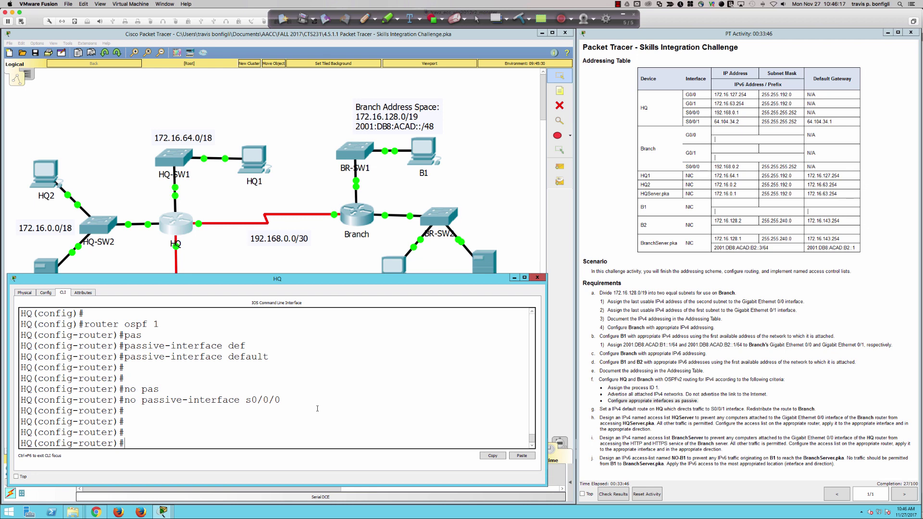
Advertise the serial link network 192.168.0.0 with wildcard 0.0.0.3 in OSPF area 0 on HQ.
{"action": "type", "text": "net"}
{"action": "key", "text": "Tab"}
{"action": "type", "text": "192"}
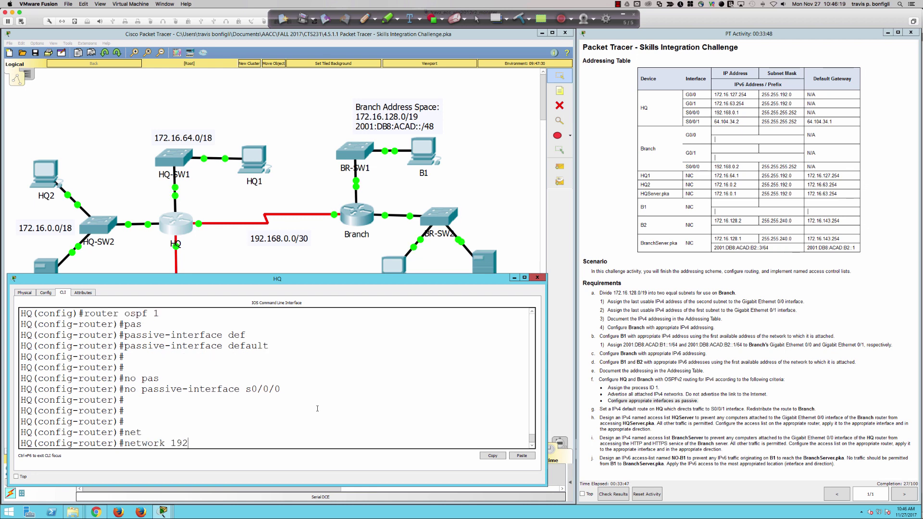
{"action": "type", "text": ".168.0.0 0.0.0.3 area 0"}
{"action": "key", "text": "Return"}
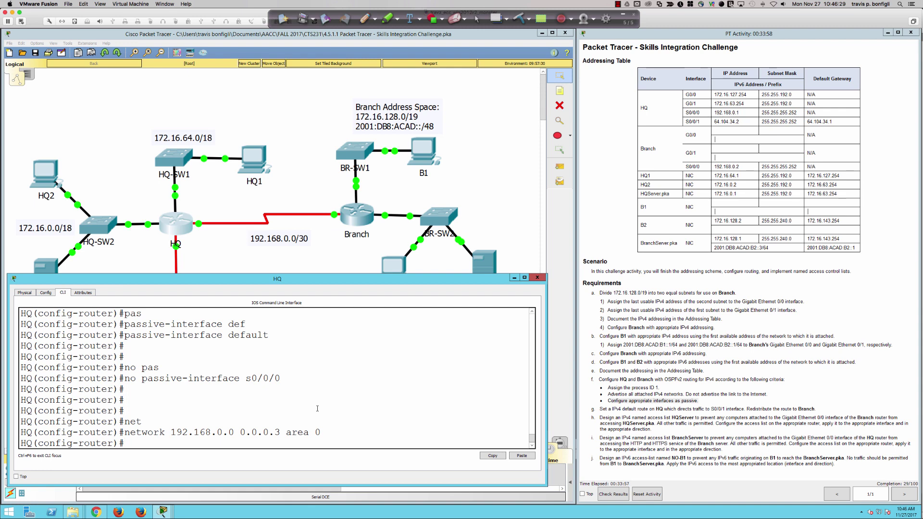
{"action": "key", "text": "Return"}
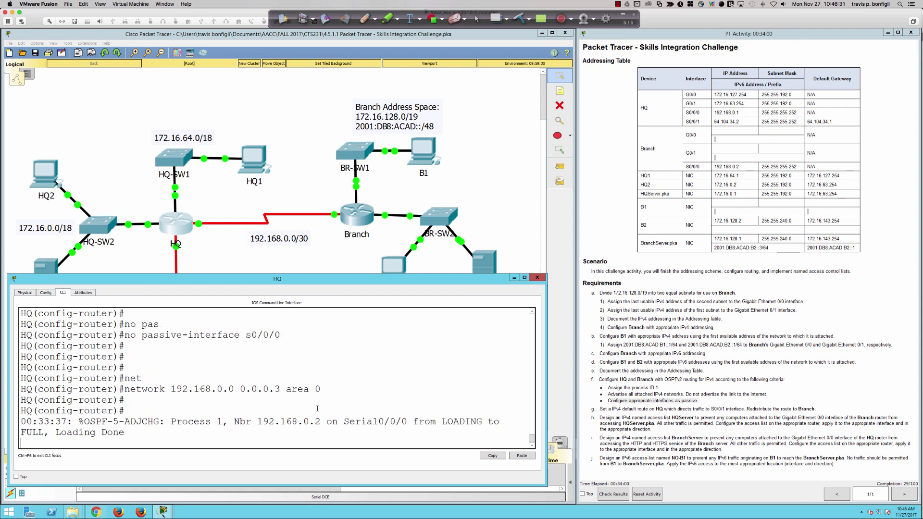
{"action": "key", "text": "Return"}
{"action": "key", "text": "Return"}
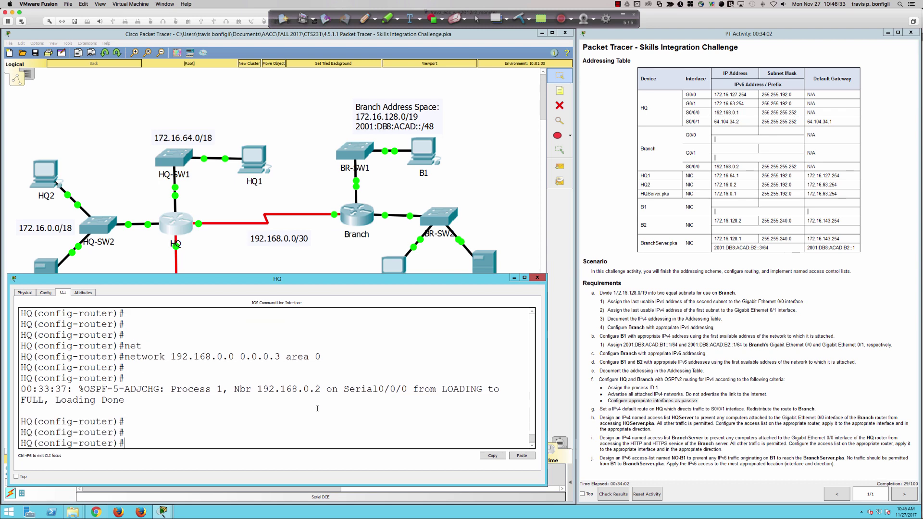
List HQ's OSPF neighbors from within router configuration mode.
{"action": "type", "text": "do shi  p"}
{"action": "key", "text": "BackSpace"}
{"action": "key", "text": "BackSpace"}
{"action": "key", "text": "BackSpace"}
{"action": "key", "text": "BackSpace"}
{"action": "type", "text": "ip ospf neigh"}
{"action": "key", "text": "Return"}
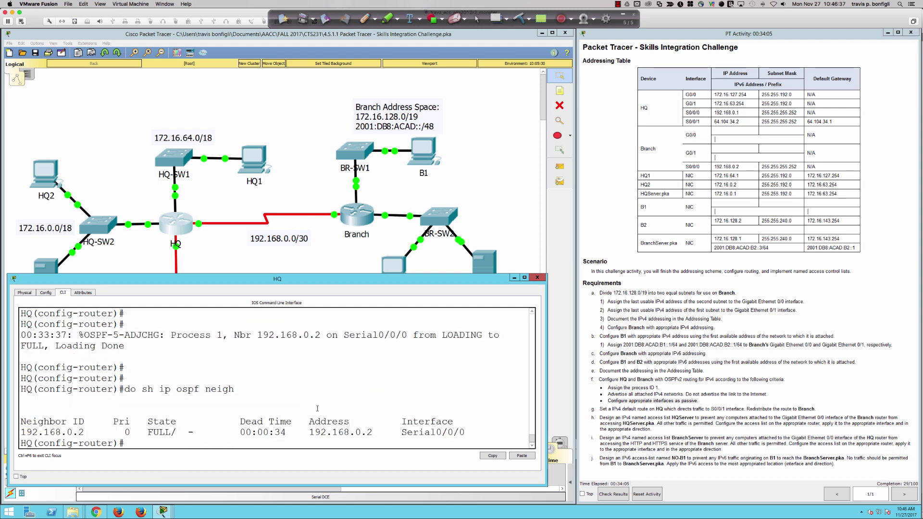
Show the OSPF routes in HQ's routing table and examine the learned Branch subnets and their outgoing interface.
{"action": "type", "text": "do sh ip route ospf"}
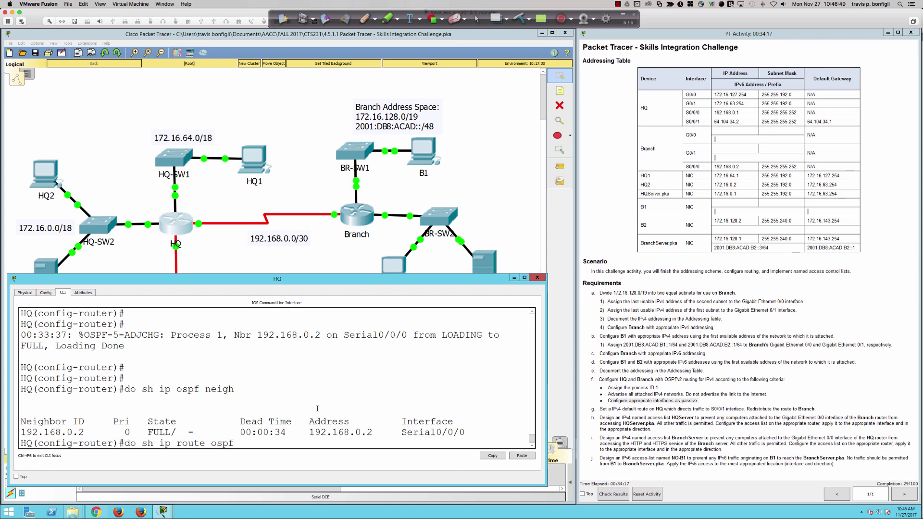
{"action": "key", "text": "Return"}
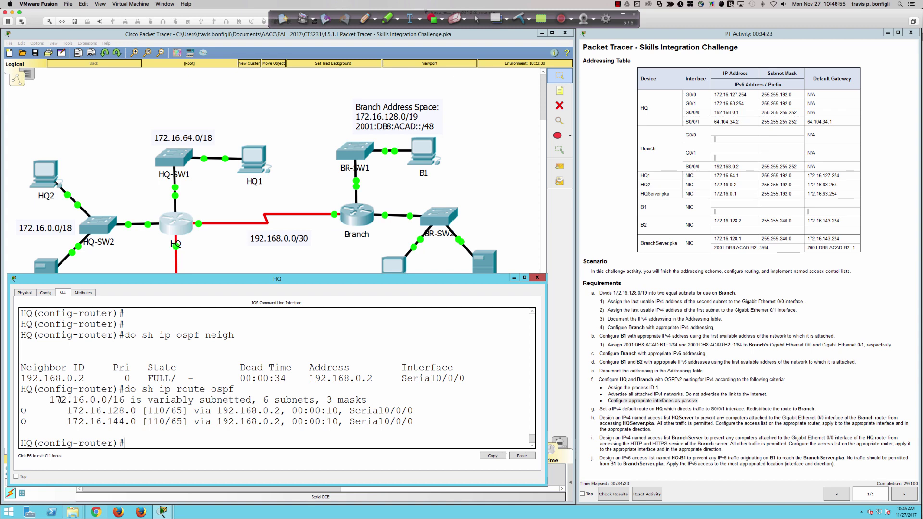
{"action": "left_click_drag", "start_coordinate": [56, 400], "coordinate": [345, 399]}
{"action": "left_click", "coordinate": [189, 418]}
{"action": "left_click_drag", "start_coordinate": [67, 411], "coordinate": [143, 410]}
{"action": "left_click", "coordinate": [116, 422]}
{"action": "left_click_drag", "start_coordinate": [68, 422], "coordinate": [148, 422]}
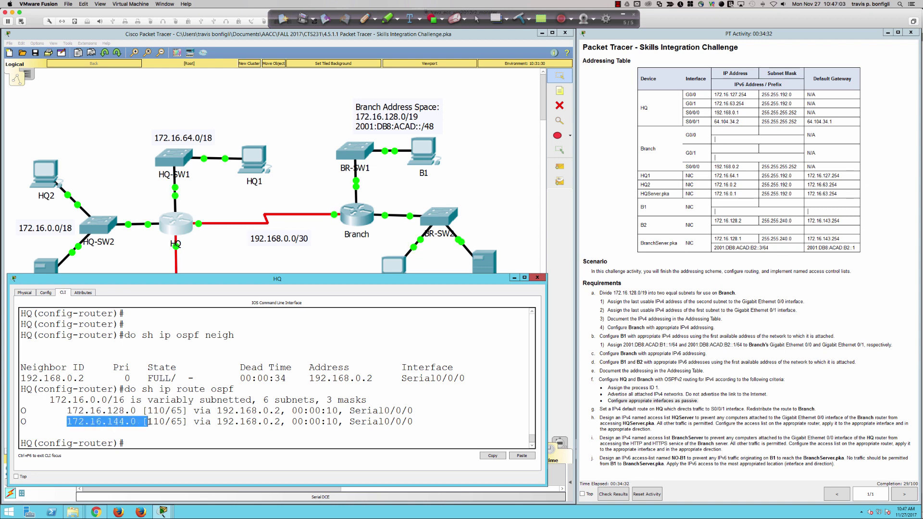
{"action": "left_click_drag", "start_coordinate": [361, 411], "coordinate": [414, 411]}
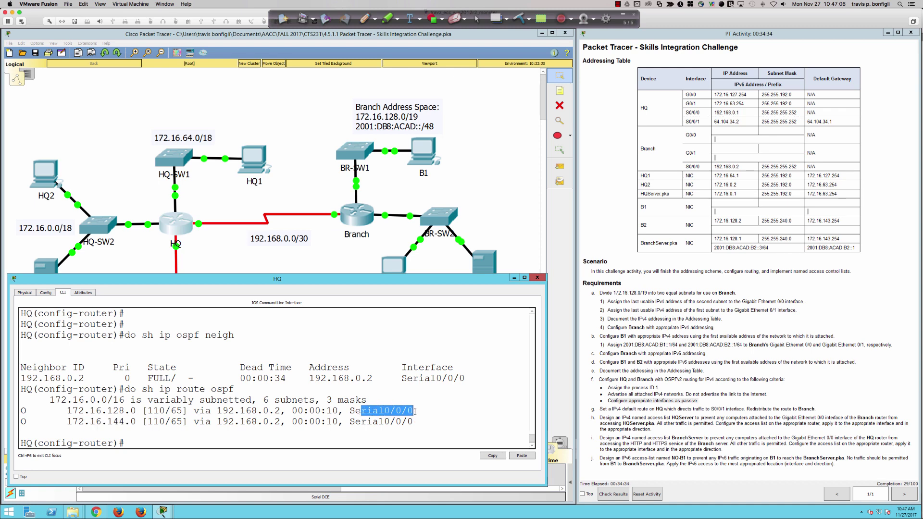
{"action": "left_click", "coordinate": [416, 444]}
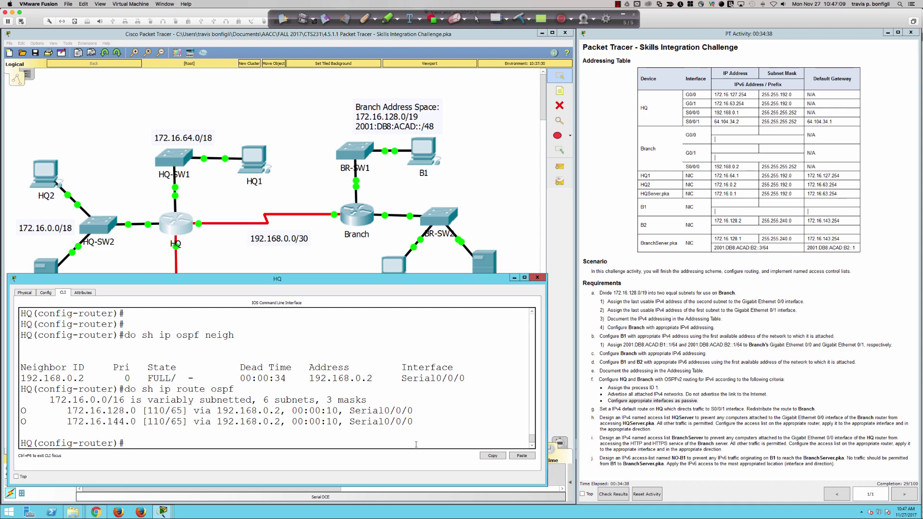
Advertise network 172.16.0.0 with wildcard 0.0.63.255 in OSPF area 0 on HQ.
{"action": "key", "text": "Return"}
{"action": "key", "text": "Return"}
{"action": "key", "text": "Return"}
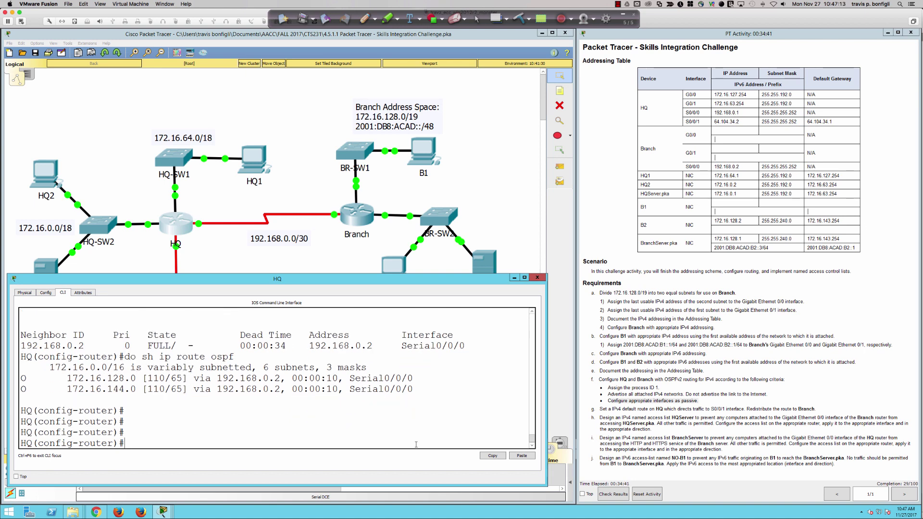
{"action": "type", "text": "net"}
{"action": "key", "text": "Tab"}
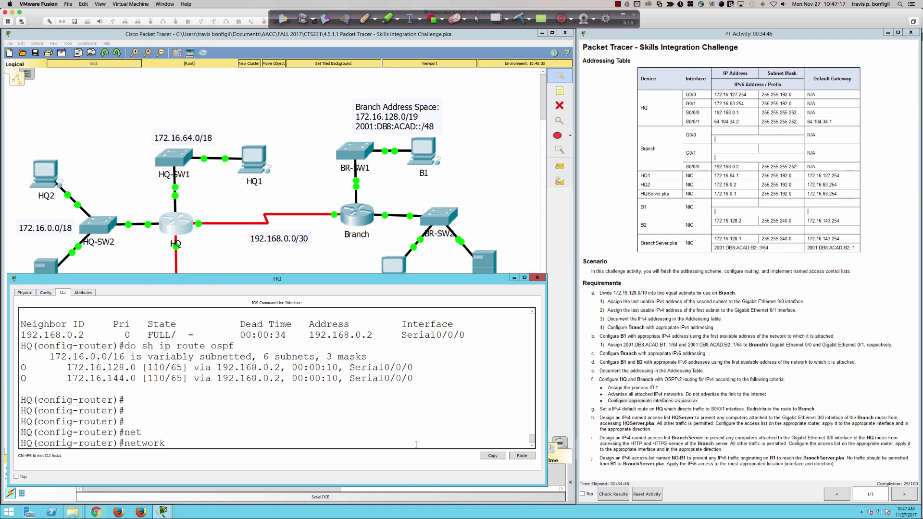
{"action": "type", "text": "172.16.0.0 0.0.63.255 area 0"}
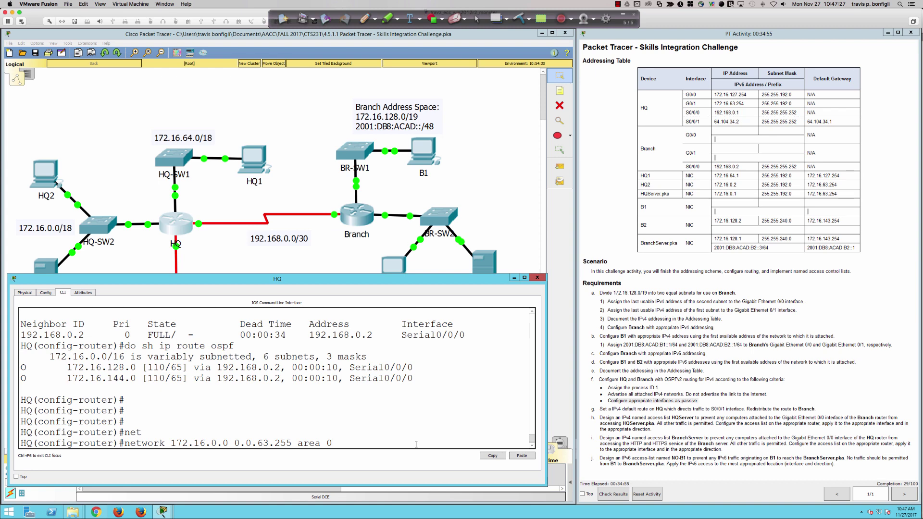
{"action": "key", "text": "Return"}
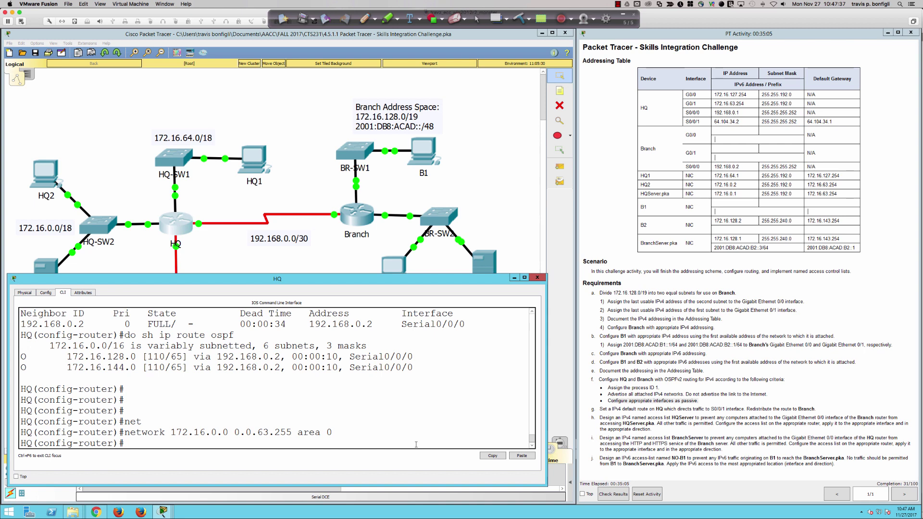
Reuse the previous network statement to advertise 172.16.64.0 with wildcard 0.0.63.255 in area 0.
{"action": "key", "text": "Up"}
{"action": "key", "text": "Left"}
{"action": "key", "text": "Left"}
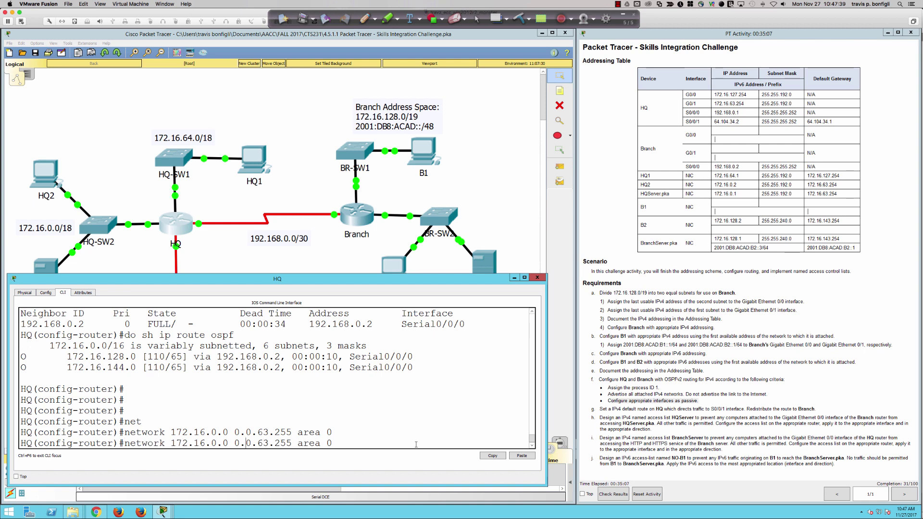
{"action": "key", "text": "Left"}
{"action": "key", "text": "Left"}
{"action": "key", "text": "BackSpace"}
{"action": "type", "text": "64"}
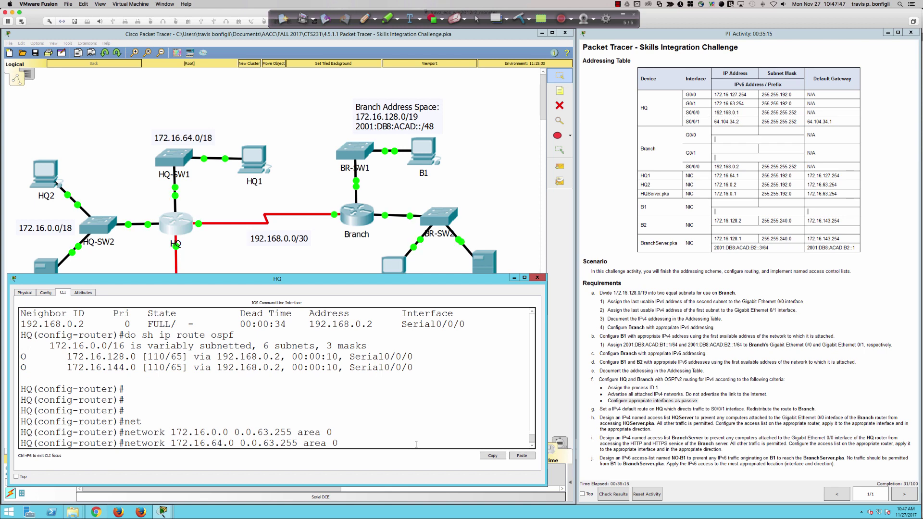
{"action": "key", "text": "Return"}
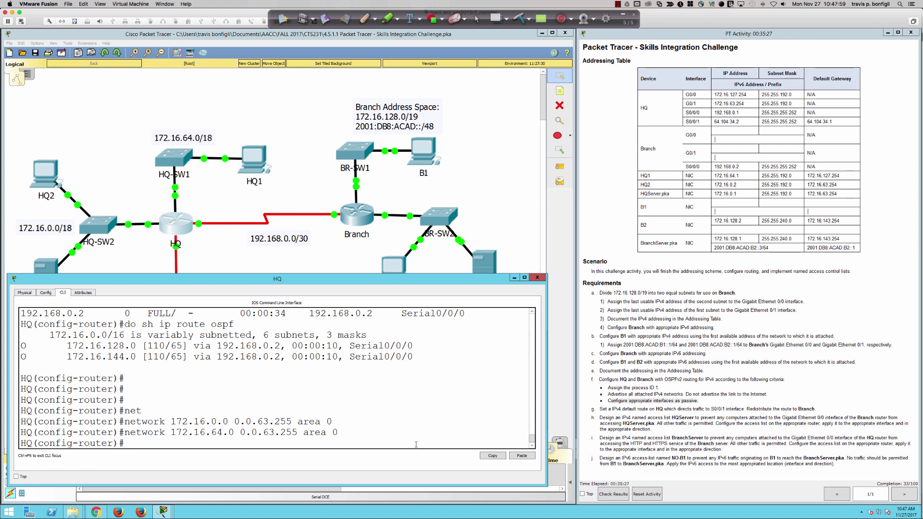
Set HQ's OSPF process to advertise its default route with default-information originate, checking the command for further options.
{"action": "key", "text": "Return"}
{"action": "key", "text": "Return"}
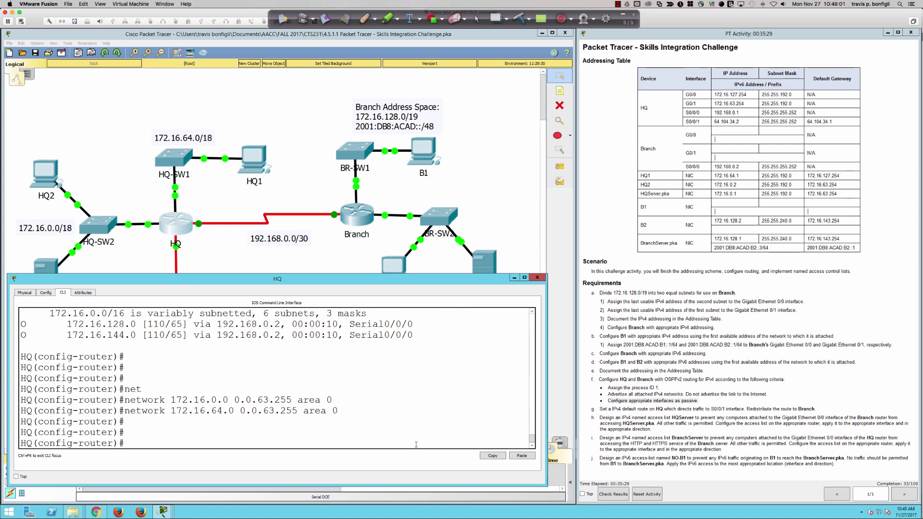
{"action": "type", "text": "def"}
{"action": "key", "text": "Tab"}
{"action": "type", "text": "ori"}
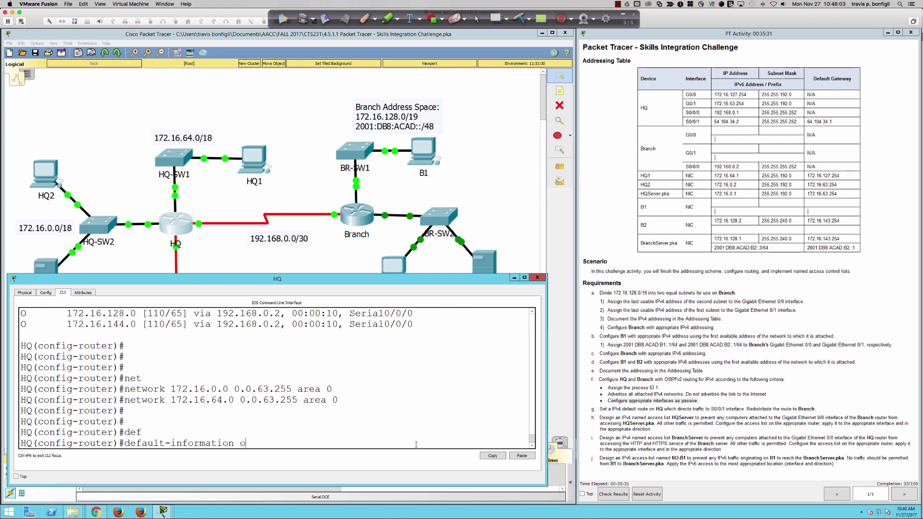
{"action": "key", "text": "Tab"}
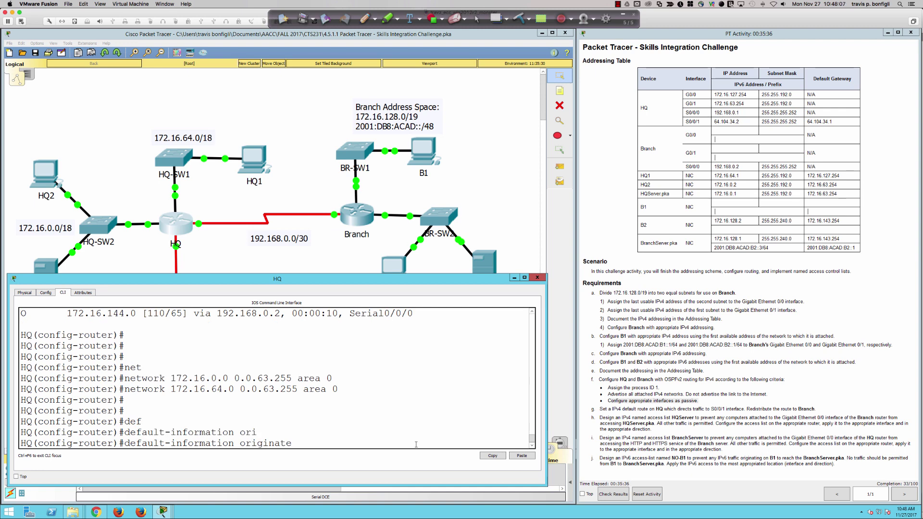
{"action": "key", "text": "Return"}
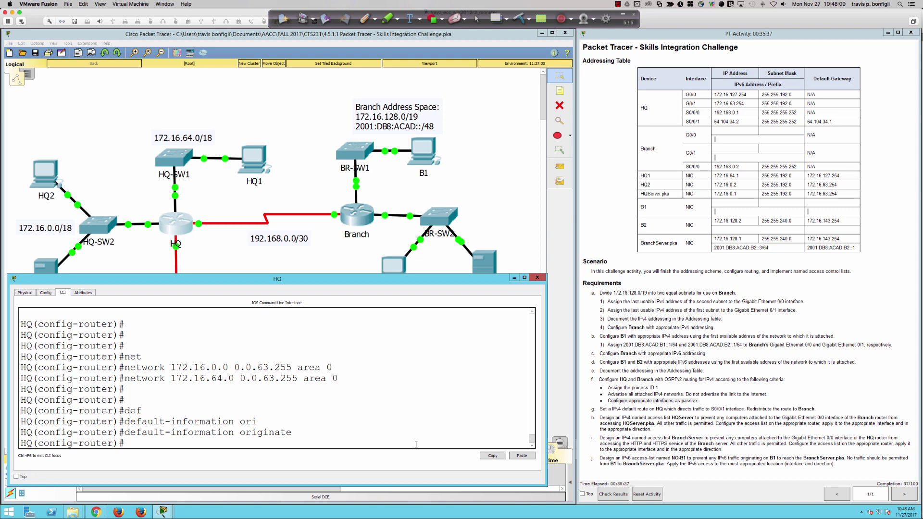
{"action": "key", "text": "Up"}
{"action": "type", "text": "?"}
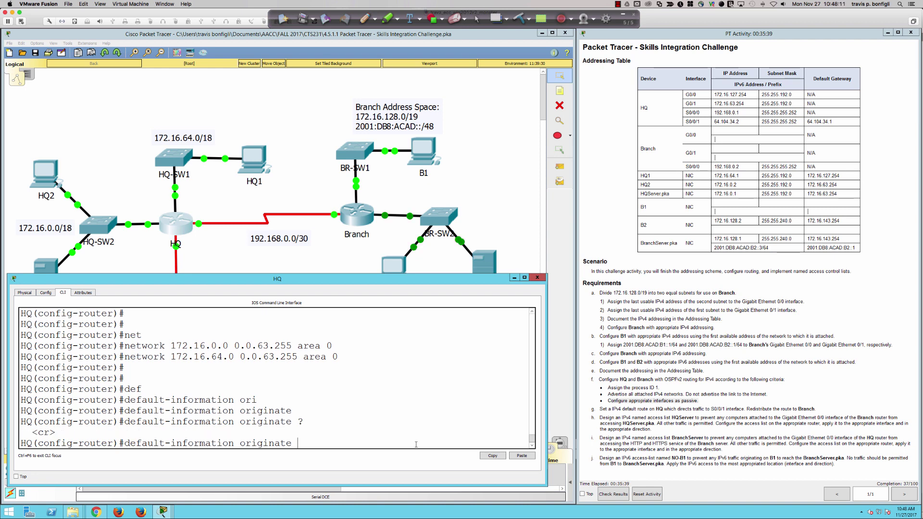
{"action": "key", "text": "Return"}
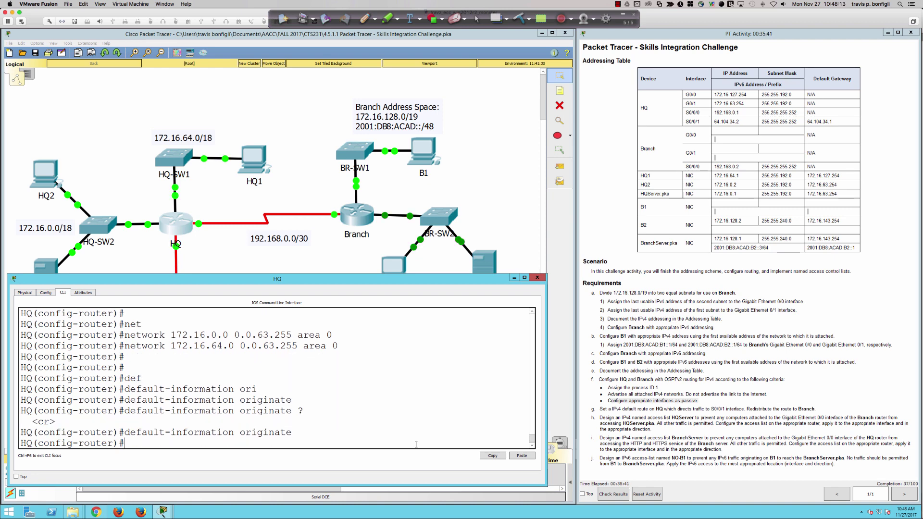
Show the OSPF routes in Branch's routing table from within router configuration mode.
{"action": "left_click", "coordinate": [359, 220]}
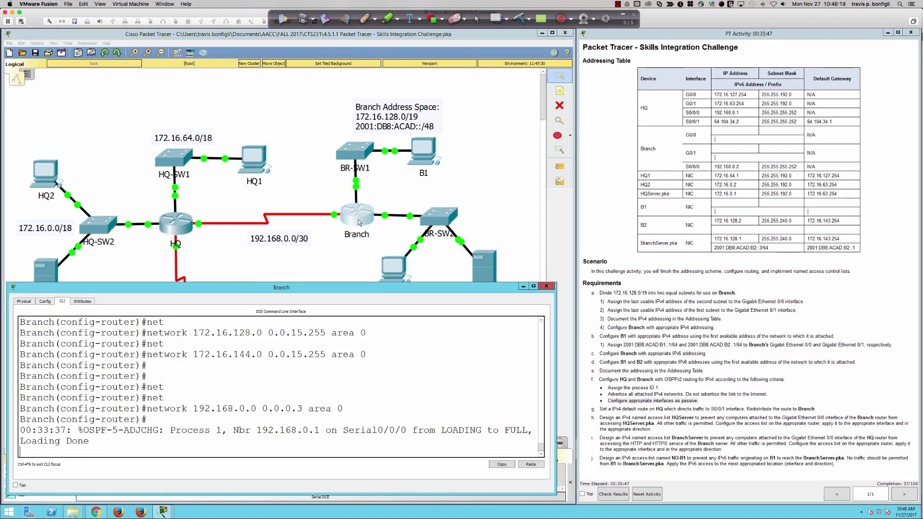
{"action": "key", "text": "Return"}
{"action": "key", "text": "Return"}
{"action": "key", "text": "Return"}
{"action": "type", "text": "do s"}
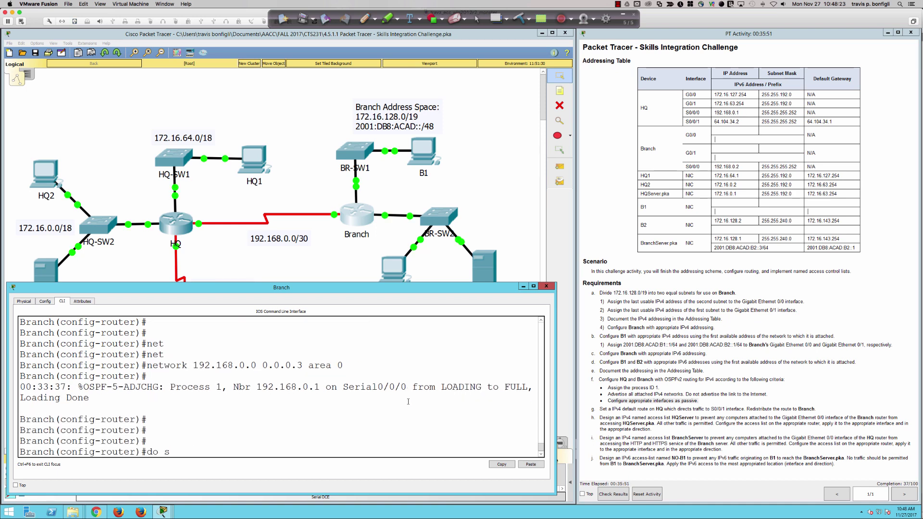
{"action": "type", "text": "h ip route ospf"}
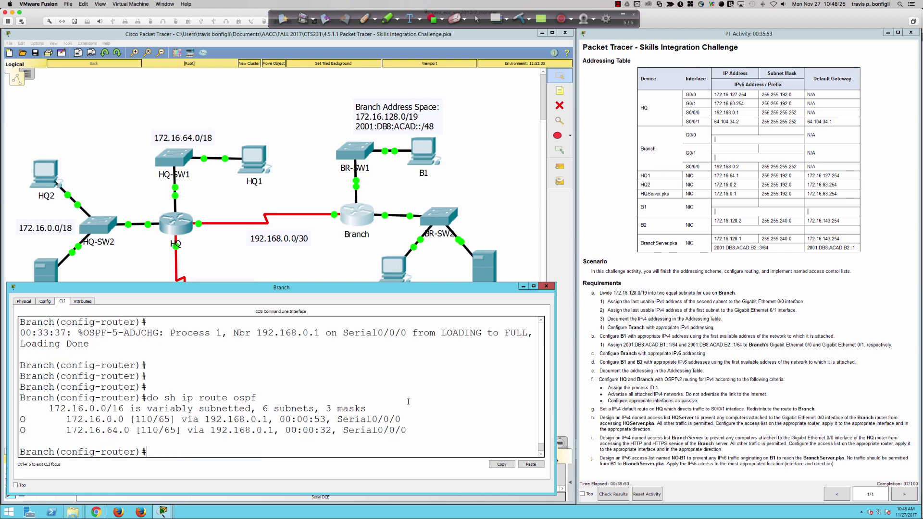
{"action": "key", "text": "Return"}
Review the default route requirement, then leave HQ's router configuration and add static default route 0.0.0.0 0.0.0.0 out of s0/0/1.
{"action": "left_click", "coordinate": [661, 411]}
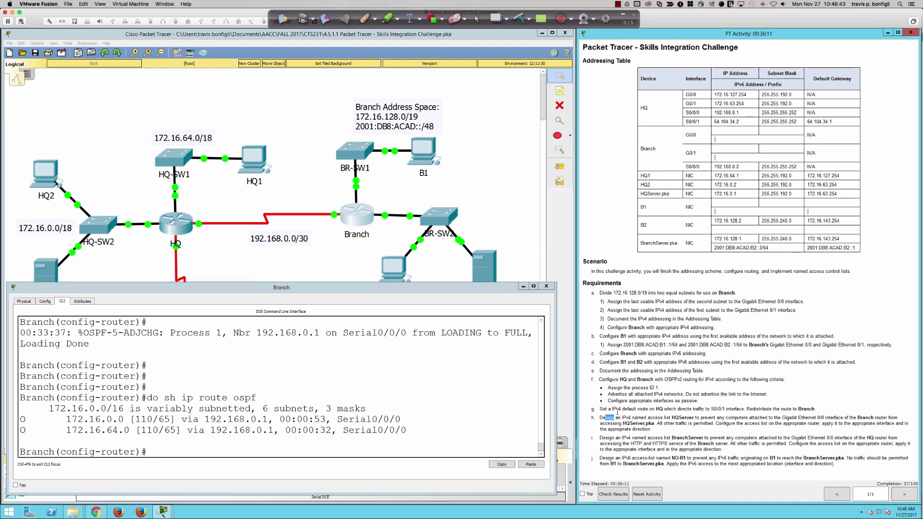
{"action": "double_click", "coordinate": [633, 409]}
{"action": "left_click_drag", "start_coordinate": [613, 409], "coordinate": [711, 409]}
{"action": "left_click_drag", "start_coordinate": [719, 409], "coordinate": [722, 409]}
{"action": "left_click", "coordinate": [722, 409]}
{"action": "left_click", "coordinate": [176, 231]}
{"action": "left_click", "coordinate": [343, 406]}
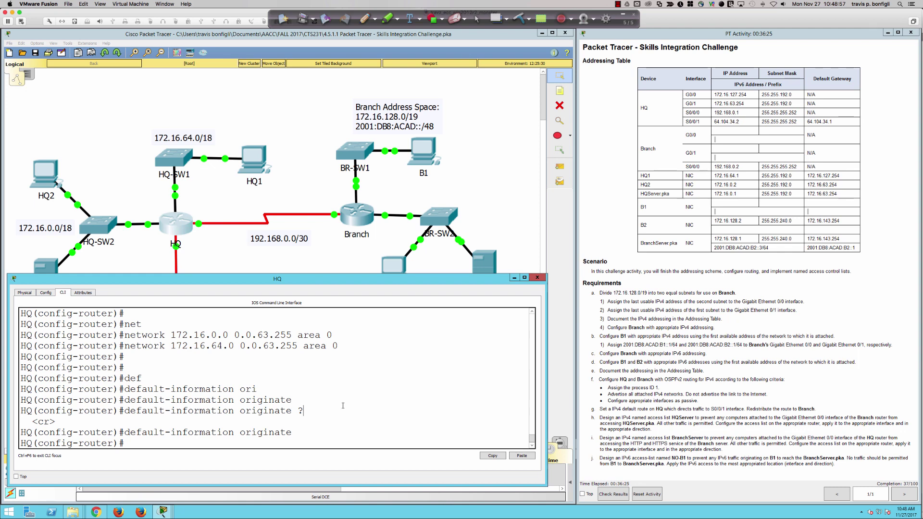
{"action": "type", "text": "exit"}
{"action": "key", "text": "Return"}
{"action": "type", "text": "ip"}
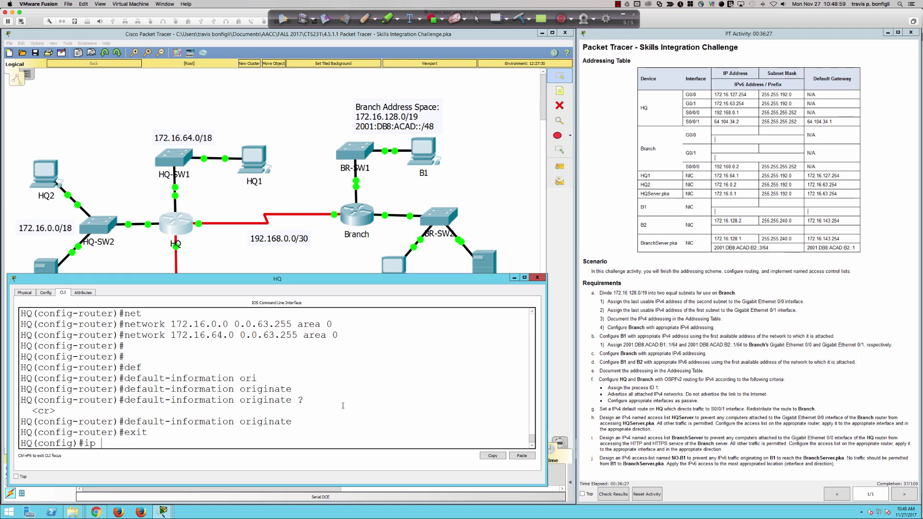
{"action": "type", "text": " route 0.0.0.0 0.0.0.0"}
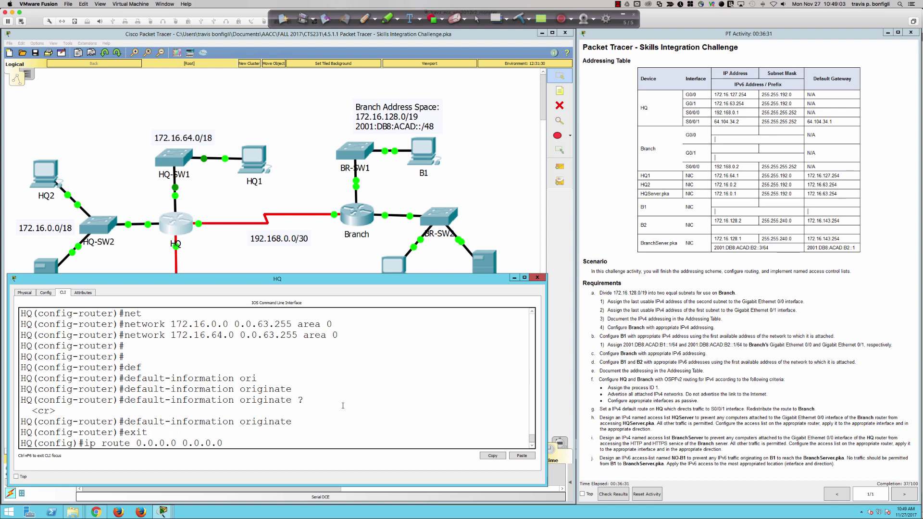
{"action": "type", "text": " s0/0/1"}
{"action": "key", "text": "Return"}
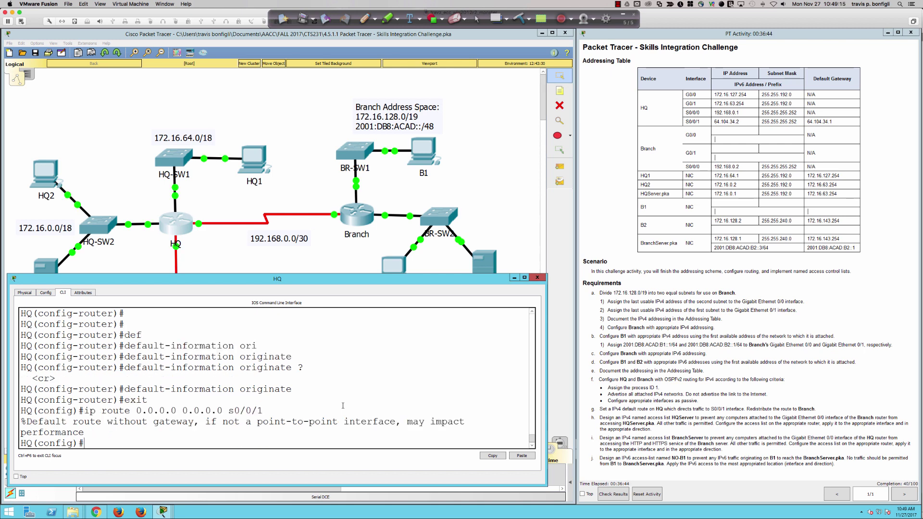
{"action": "key", "text": "Return"}
{"action": "key", "text": "Return"}
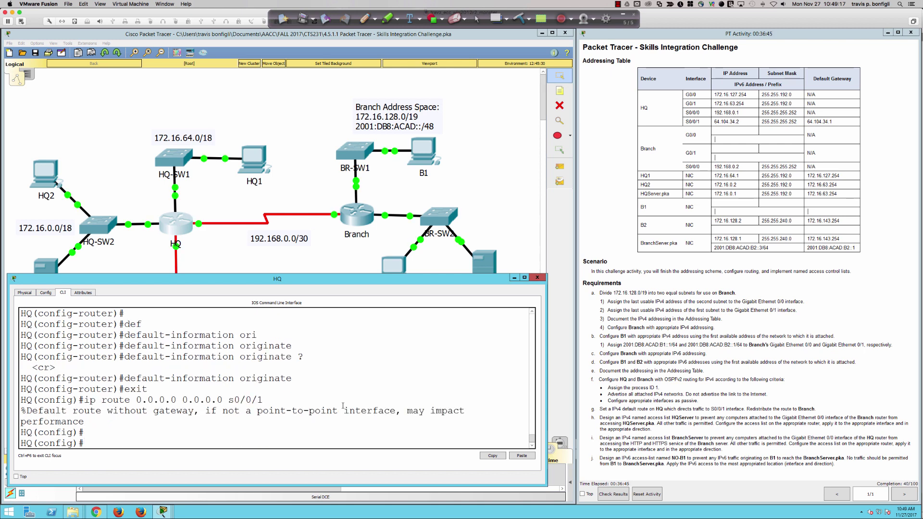
Show Branch's OSPF routes again and examine the default route's administrative distance and metric.
{"action": "left_click", "coordinate": [357, 219]}
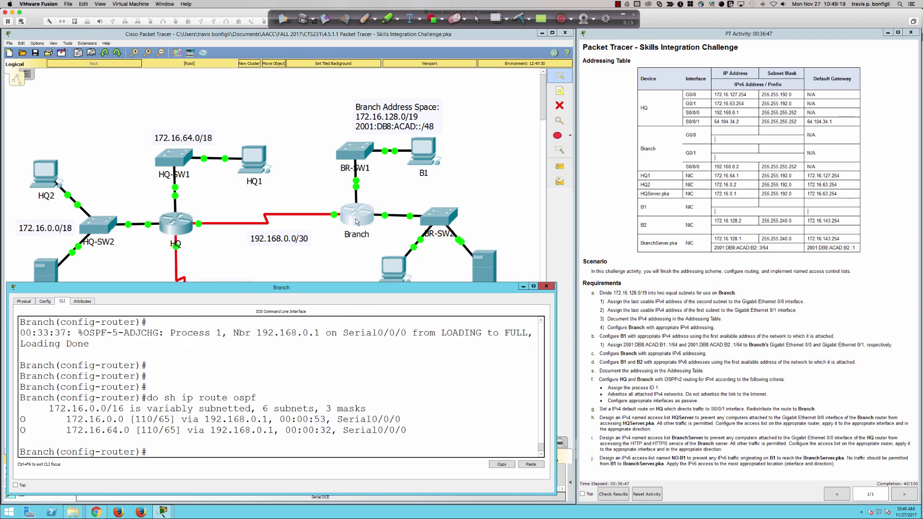
{"action": "key", "text": "Up"}
{"action": "key", "text": "Return"}
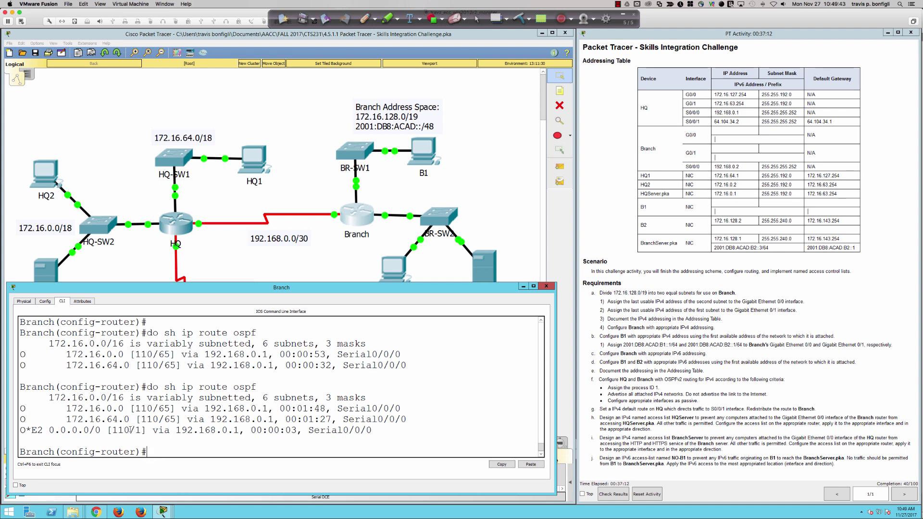
{"action": "left_click_drag", "start_coordinate": [112, 430], "coordinate": [128, 430]}
{"action": "double_click", "coordinate": [138, 430]}
{"action": "left_click", "coordinate": [167, 452]}
{"action": "left_click", "coordinate": [246, 261]}
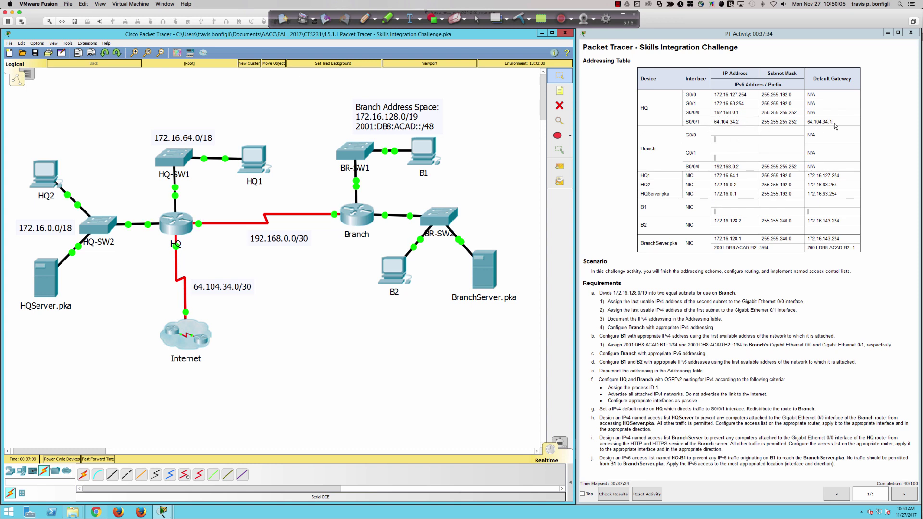
Try to ping 64.10.4.34.1 from B1's command prompt.
{"action": "left_click", "coordinate": [428, 151]}
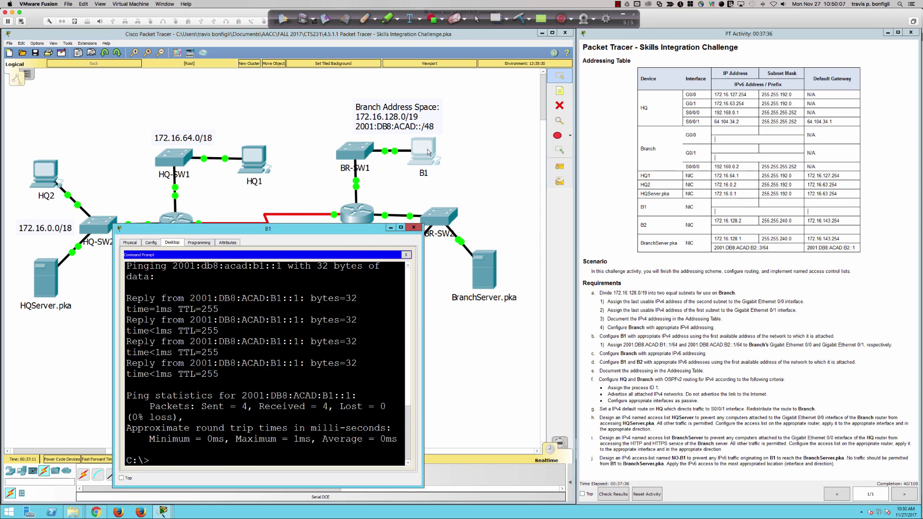
{"action": "key", "text": "Return"}
{"action": "key", "text": "Return"}
{"action": "key", "text": "Return"}
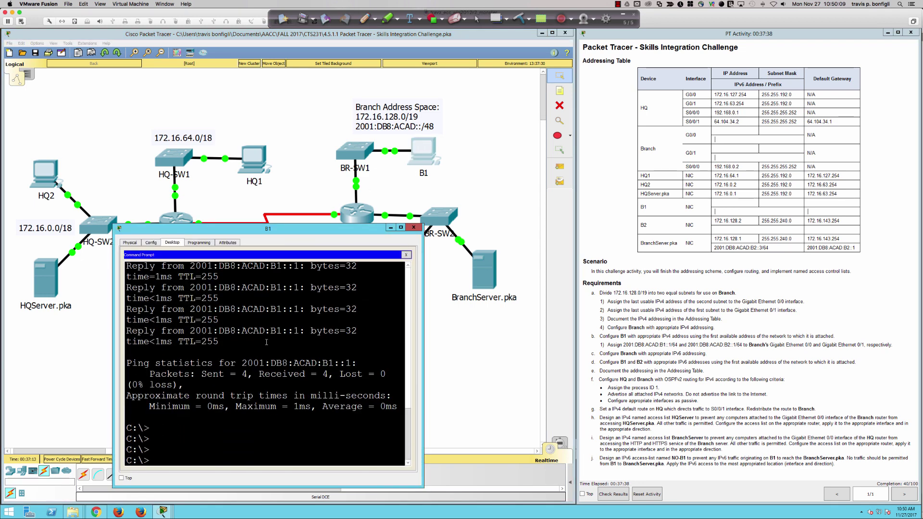
{"action": "type", "text": "ping 64.10.4.34.1"}
{"action": "key", "text": "Return"}
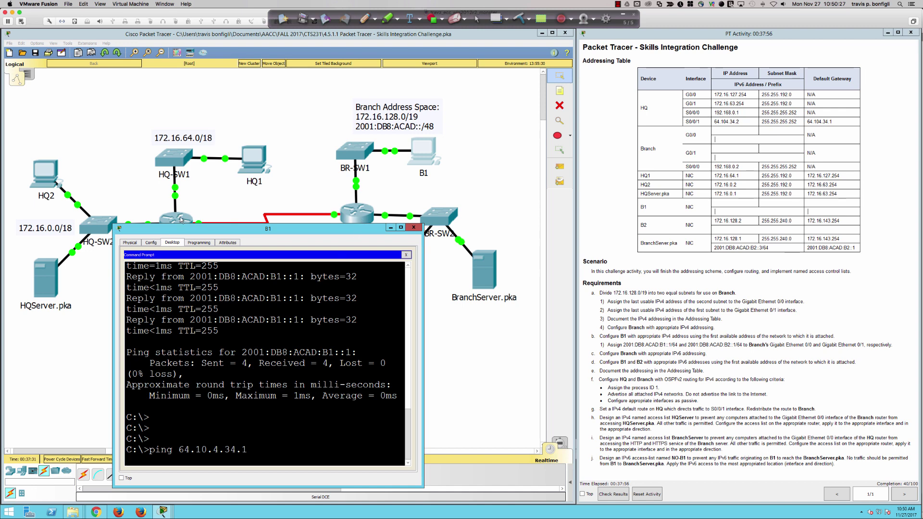
{"action": "left_click", "coordinate": [104, 329]}
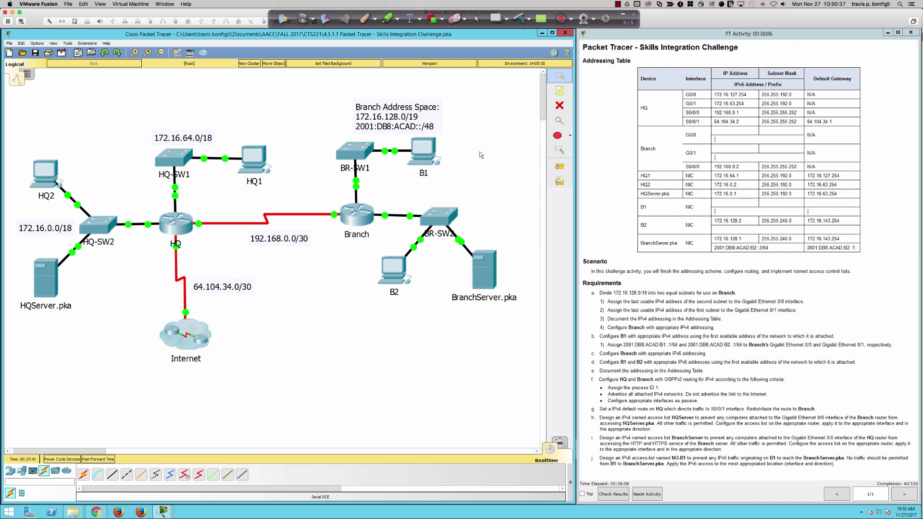
Ping HQ2 at 172.16.0.2 from B1's command prompt.
{"action": "left_click", "coordinate": [422, 159]}
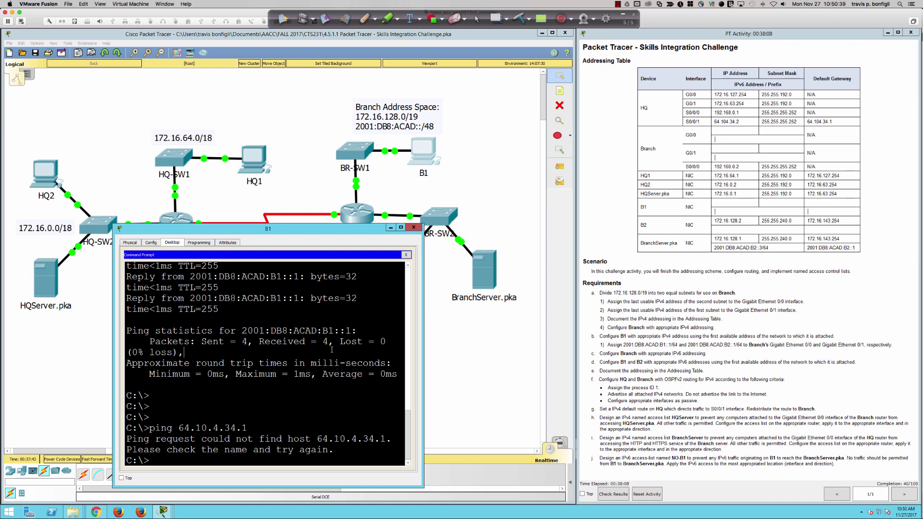
{"action": "type", "text": "ping 172.16.0.2"}
{"action": "key", "text": "Return"}
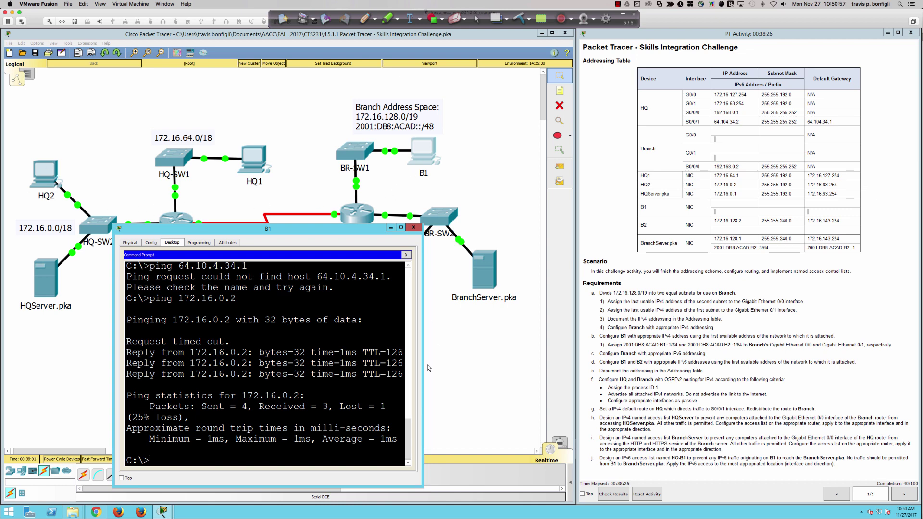
{"action": "left_click", "coordinate": [449, 366]}
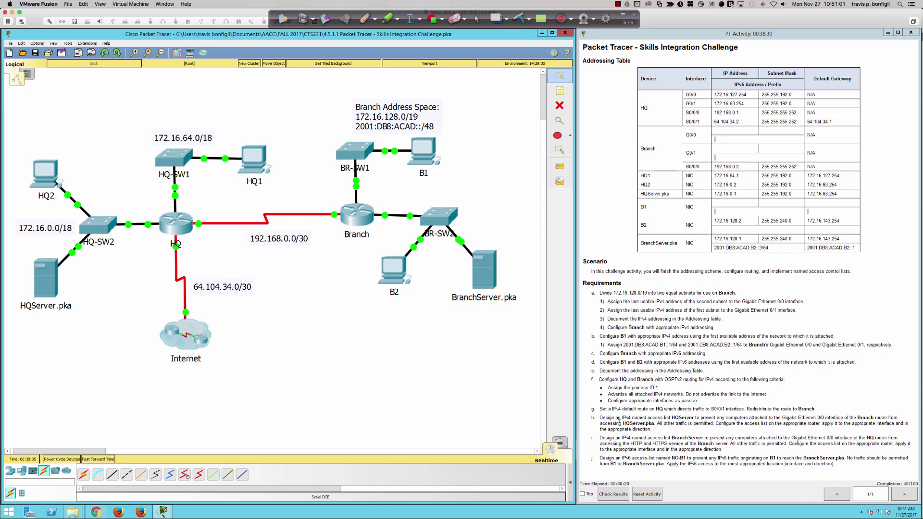
Examine the access list requirements, focusing on which Branch interface's computers the HQServer list must block and where to apply it.
{"action": "left_click_drag", "start_coordinate": [600, 419], "coordinate": [705, 440]}
{"action": "left_click_drag", "start_coordinate": [643, 459], "coordinate": [654, 467]}
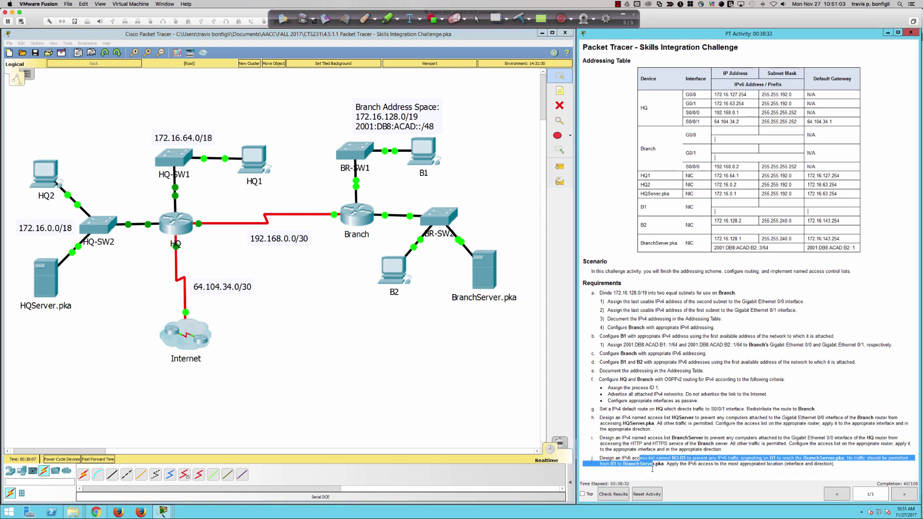
{"action": "left_click", "coordinate": [615, 427]}
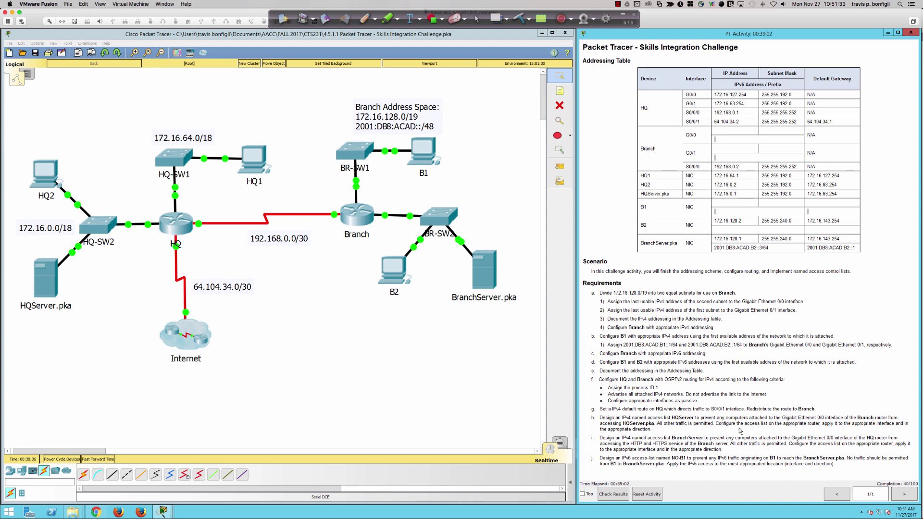
{"action": "left_click_drag", "start_coordinate": [715, 424], "coordinate": [804, 432]}
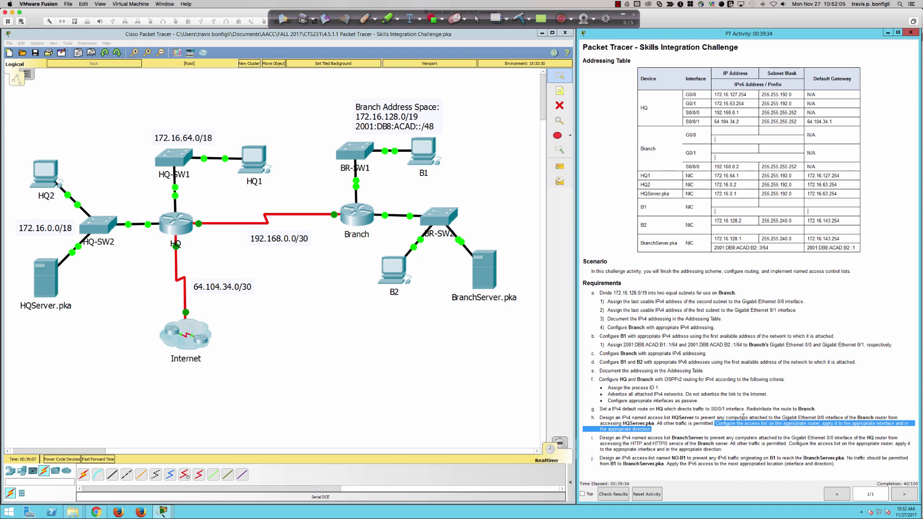
{"action": "left_click", "coordinate": [784, 418]}
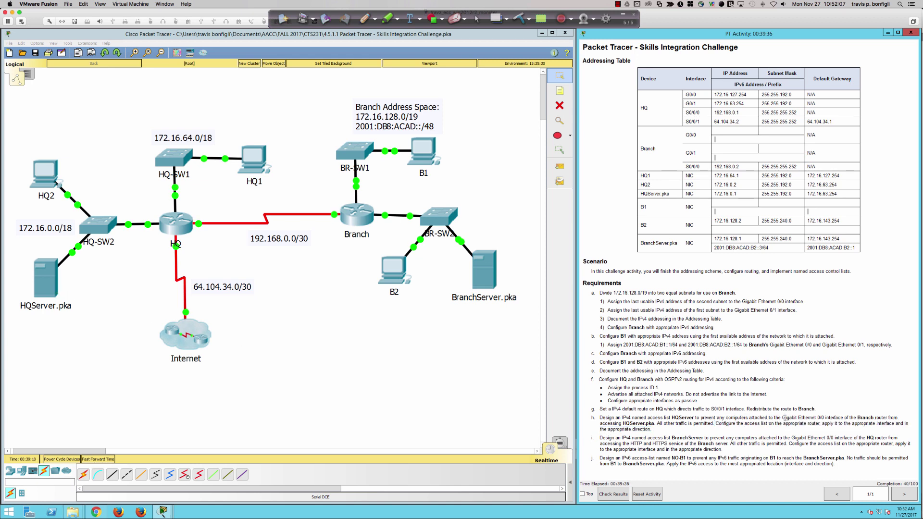
{"action": "left_click_drag", "start_coordinate": [785, 418], "coordinate": [873, 418]}
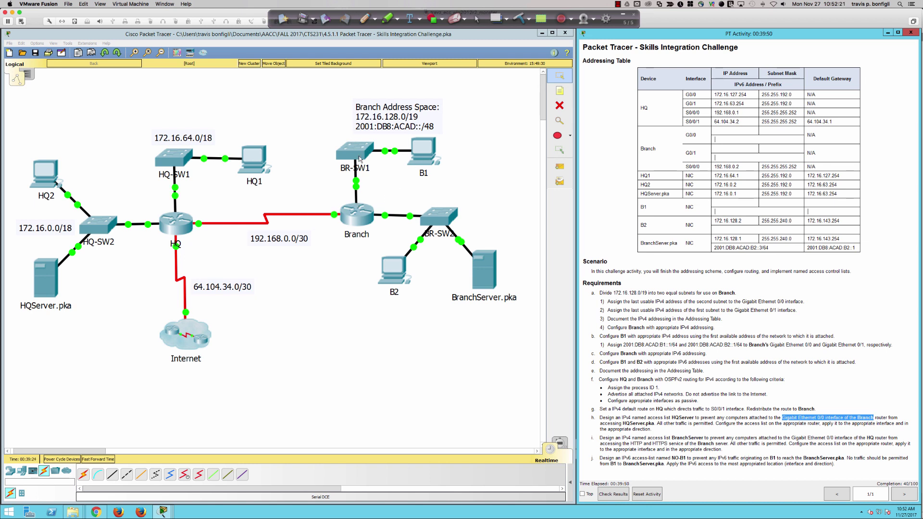
Create an extended named IPv4 access list called HQServer on the Branch router.
{"action": "left_click", "coordinate": [374, 212]}
{"action": "left_click", "coordinate": [451, 371]}
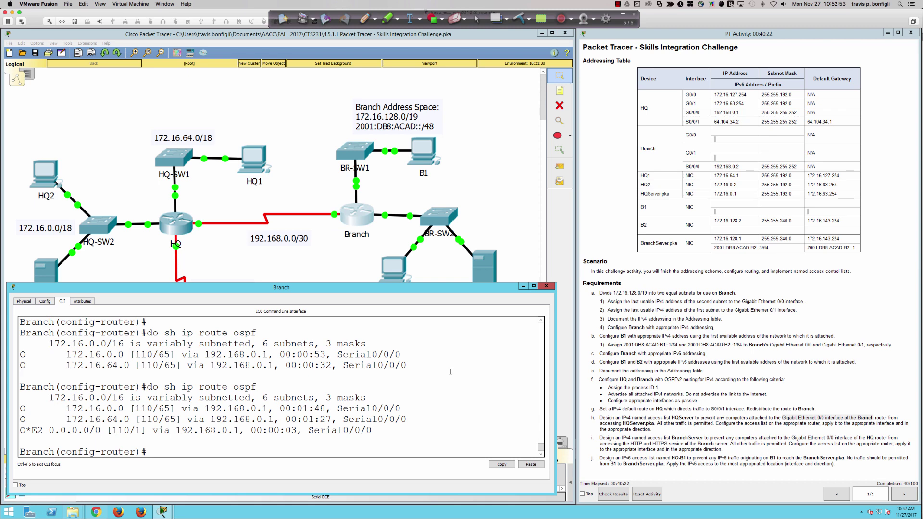
{"action": "key", "text": "Return"}
{"action": "key", "text": "Return"}
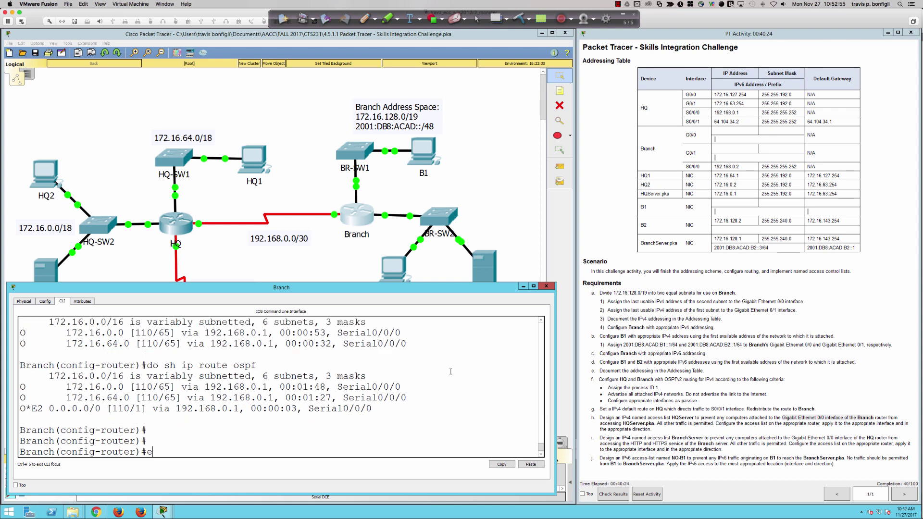
{"action": "type", "text": "exit"}
{"action": "key", "text": "Return"}
{"action": "type", "text": "ip acc"}
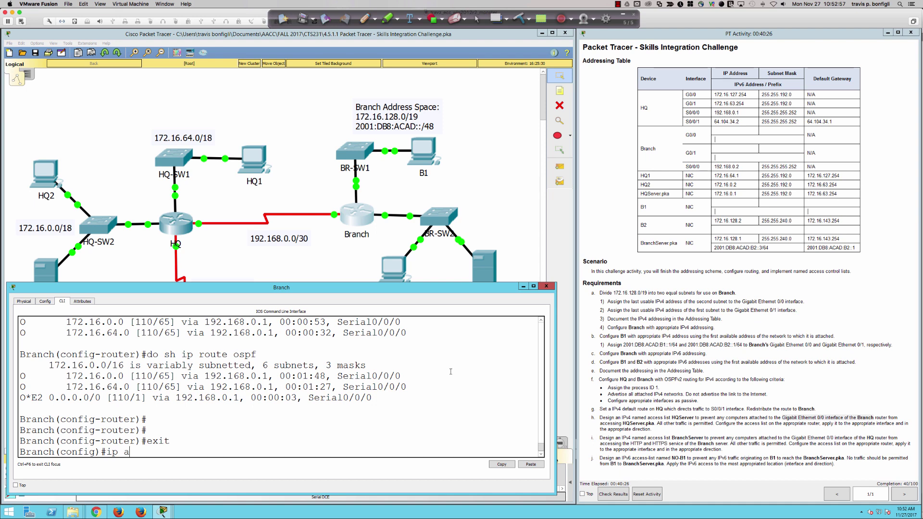
{"action": "key", "text": "Tab"}
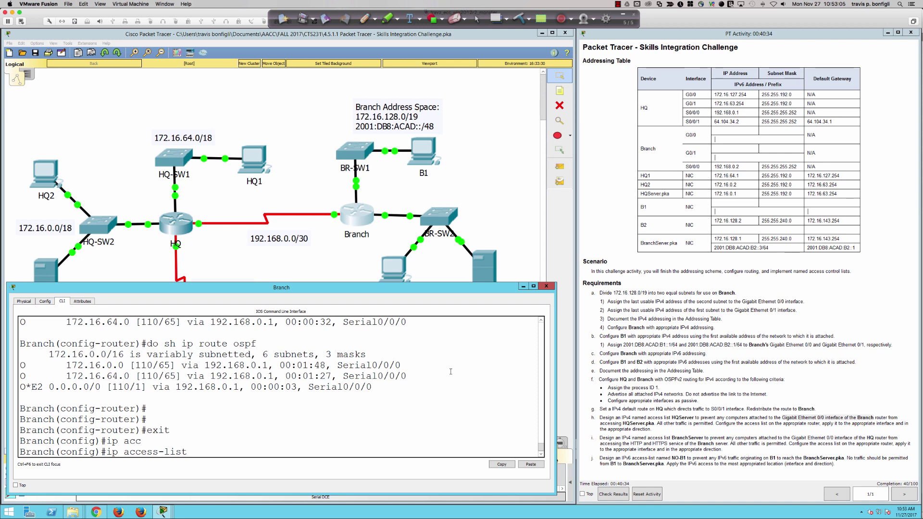
{"action": "type", "text": "ex"}
{"action": "key", "text": "Tab"}
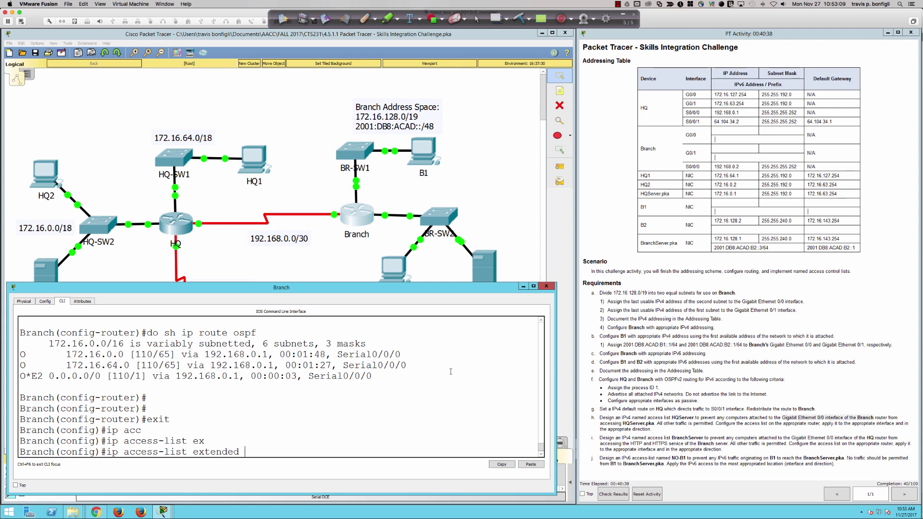
{"action": "type", "text": "HQServer"}
{"action": "key", "text": "Return"}
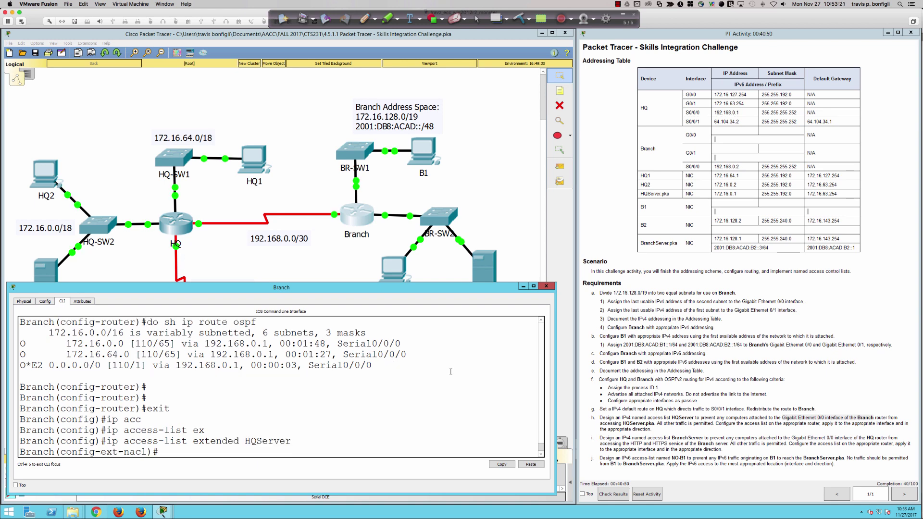
Add HQServer entries denying IP from any source to host 172.16.0.1 and permitting all other IP traffic.
{"action": "type", "text": "eny"}
{"action": "type", "text": "ip any"}
{"action": "type", "text": "host 172.16.0.1"}
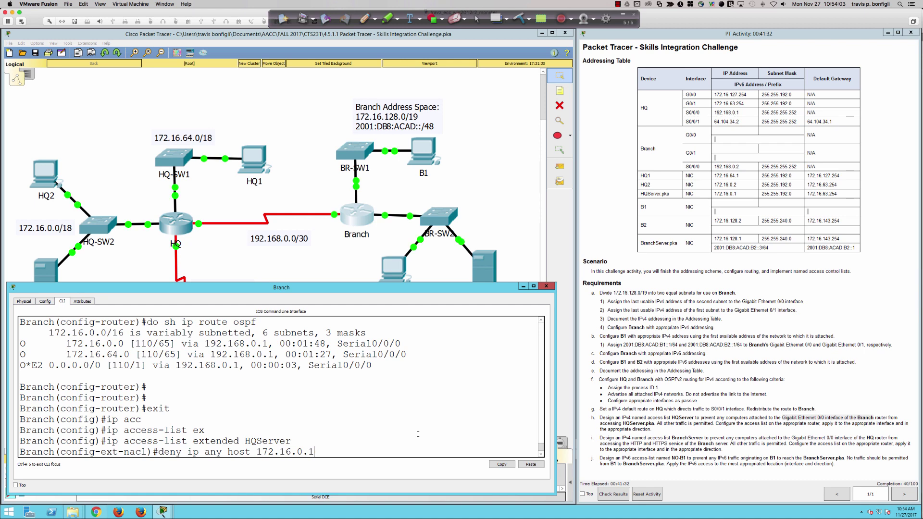
{"action": "key", "text": "Return"}
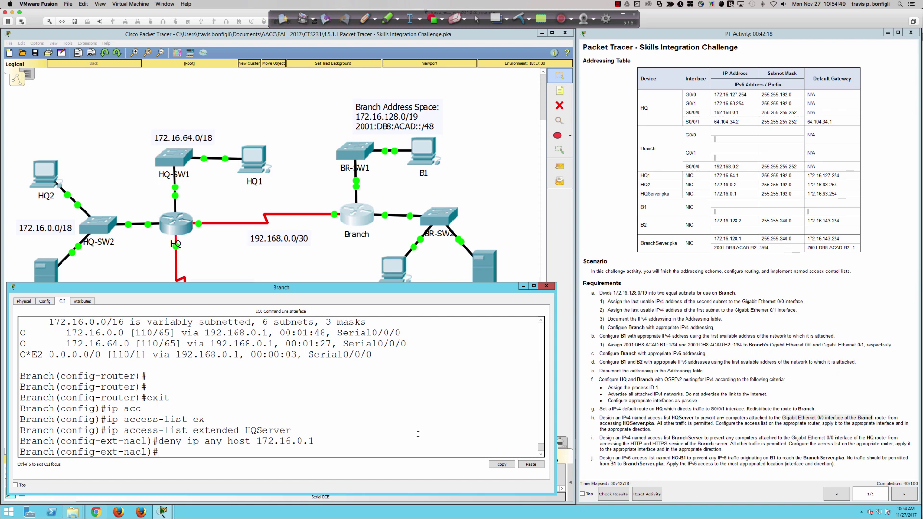
{"action": "type", "text": "permit"}
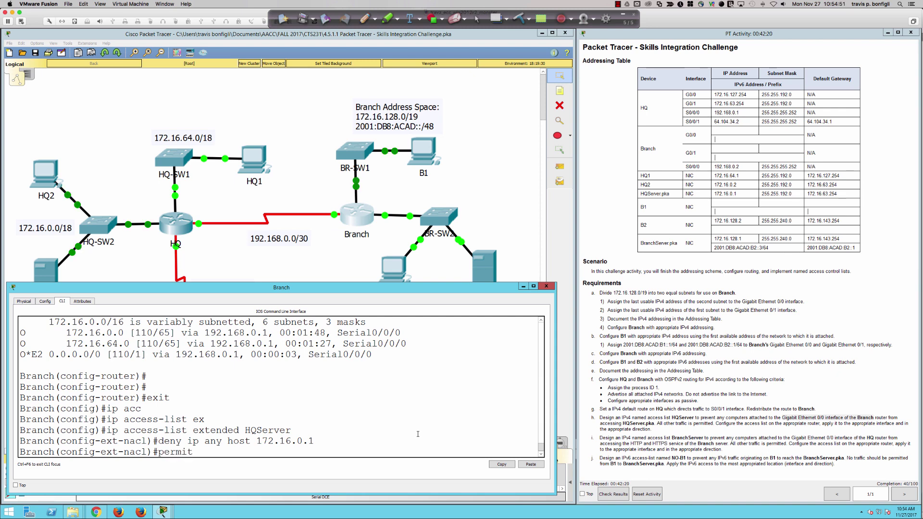
{"action": "type", "text": " ip any any"}
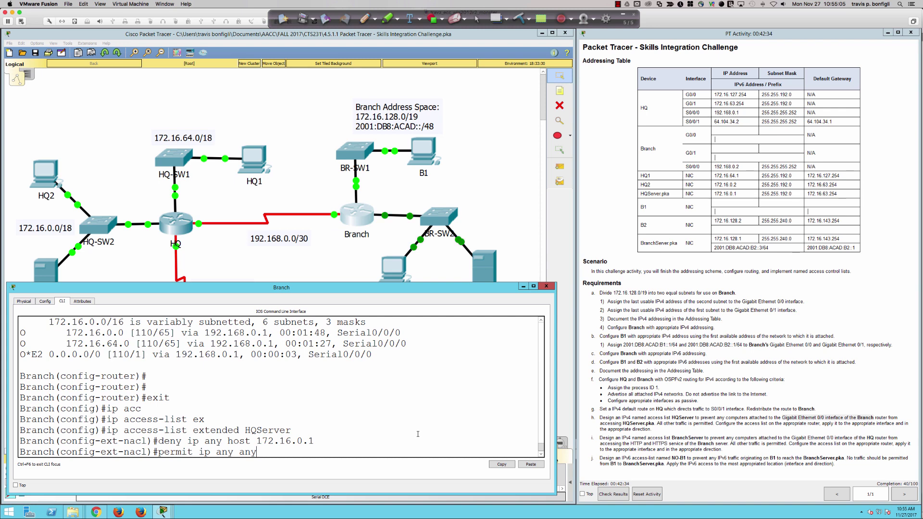
{"action": "key", "text": "Return"}
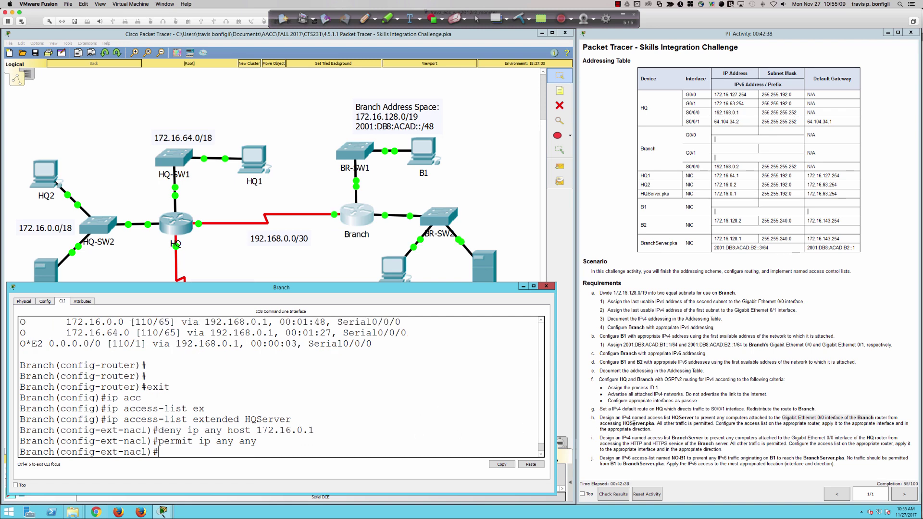
Leave Branch's access list configuration and enter configuration mode for interface g0/0.
{"action": "left_click", "coordinate": [657, 424]}
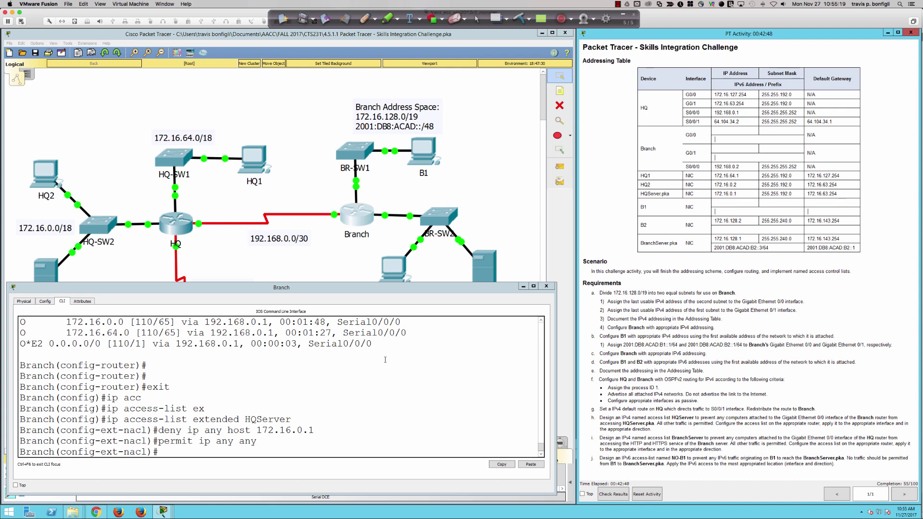
{"action": "left_click", "coordinate": [397, 382]}
{"action": "type", "text": "exit"}
{"action": "key", "text": "Return"}
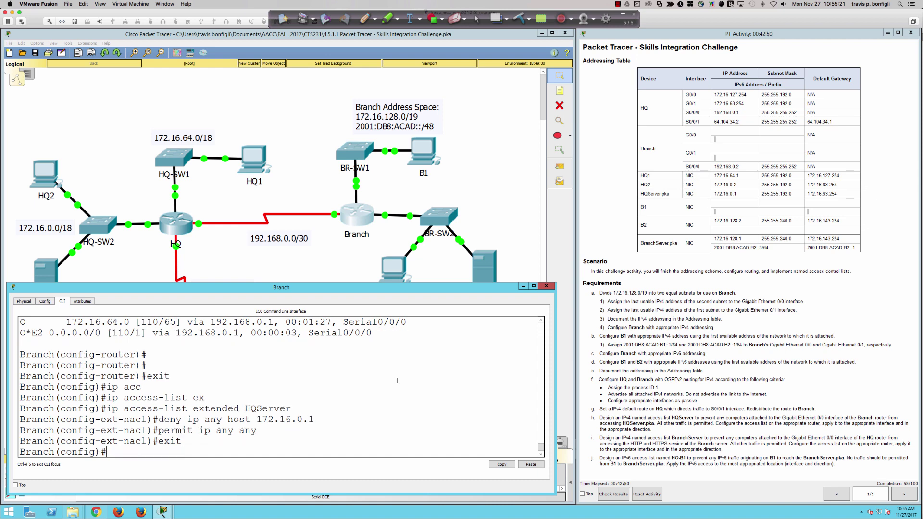
{"action": "type", "text": "int g"}
{"action": "key", "text": "BackSpace"}
{"action": "type", "text": "0/0"}
{"action": "key", "text": "Return"}
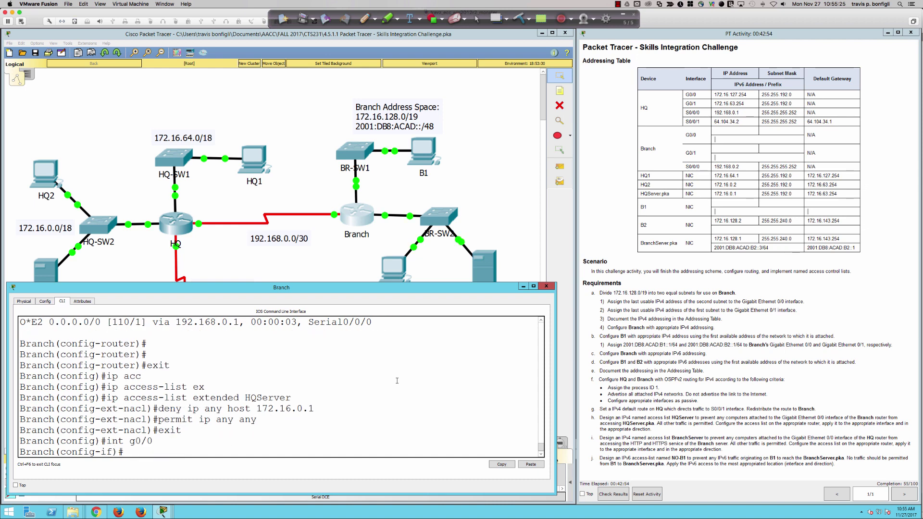
{"action": "key", "text": "Return"}
{"action": "key", "text": "Return"}
{"action": "key", "text": "Return"}
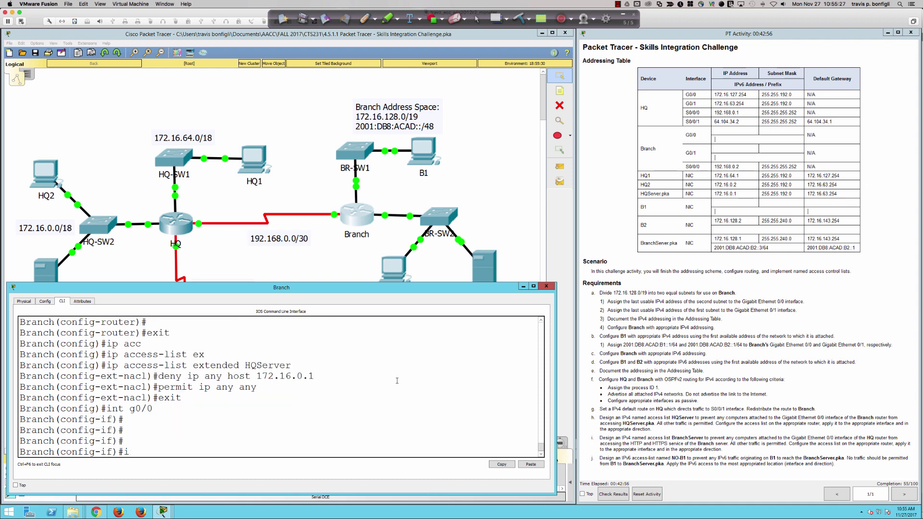
Write the command ip access-group HQServer in for Branch's g0/0 interface without executing it.
{"action": "type", "text": "ip acc"}
{"action": "key", "text": "Tab"}
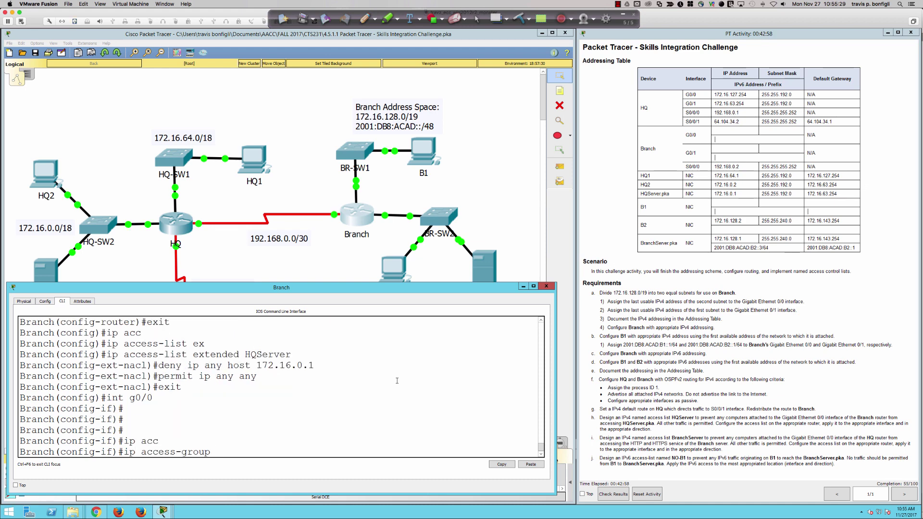
{"action": "type", "text": "HQServer"}
{"action": "type", "text": "in"}
{"action": "left_click", "coordinate": [365, 18]}
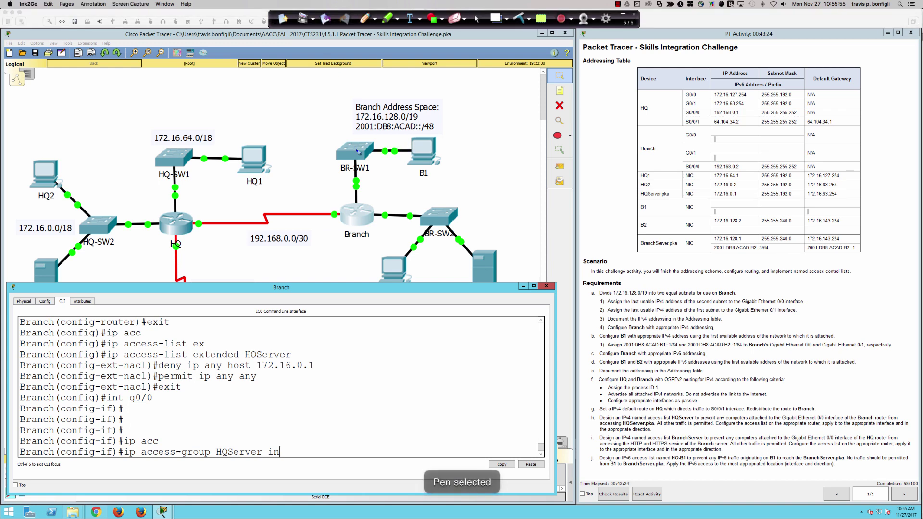
{"action": "mouse_move", "coordinate": [359, 148]}
{"action": "left_mouse_down"}
{"action": "mouse_move", "coordinate": [327, 102]}
{"action": "mouse_move", "coordinate": [315, 103]}
{"action": "left_mouse_up"}
{"action": "mouse_move", "coordinate": [346, 155]}
{"action": "left_mouse_down"}
{"action": "mouse_move", "coordinate": [275, 112]}
{"action": "mouse_move", "coordinate": [295, 115]}
{"action": "left_mouse_up"}
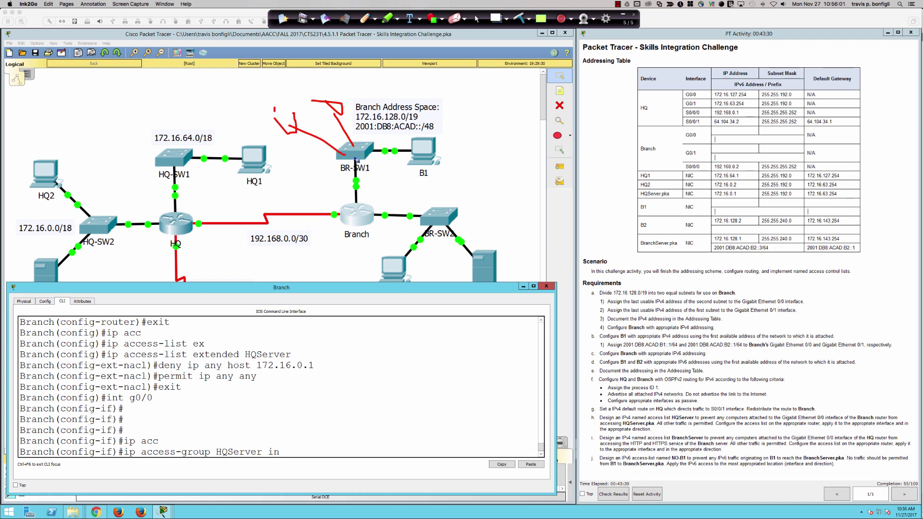
{"action": "left_click_drag", "start_coordinate": [356, 176], "coordinate": [360, 199]}
{"action": "left_click_drag", "start_coordinate": [817, 421], "coordinate": [825, 420]}
{"action": "left_click", "coordinate": [338, 214]}
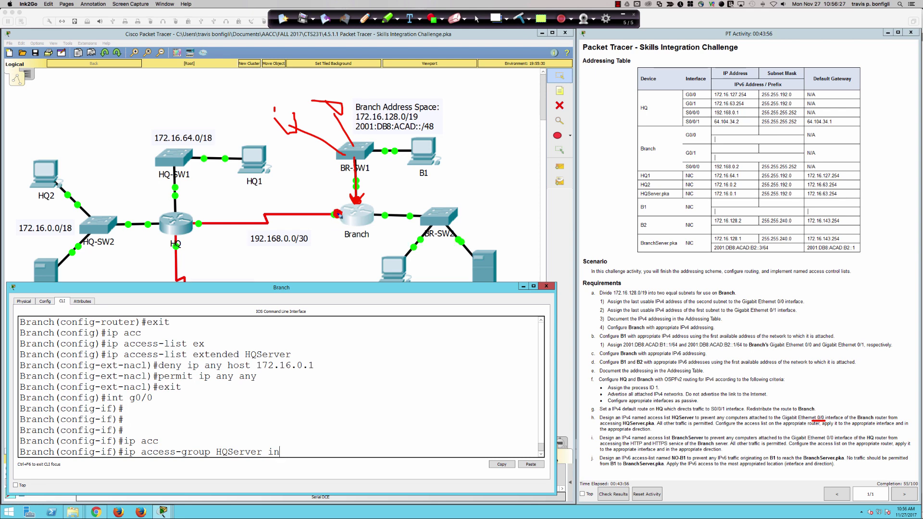
{"action": "left_click_drag", "start_coordinate": [355, 210], "coordinate": [360, 213]}
{"action": "left_click_drag", "start_coordinate": [338, 202], "coordinate": [340, 203]}
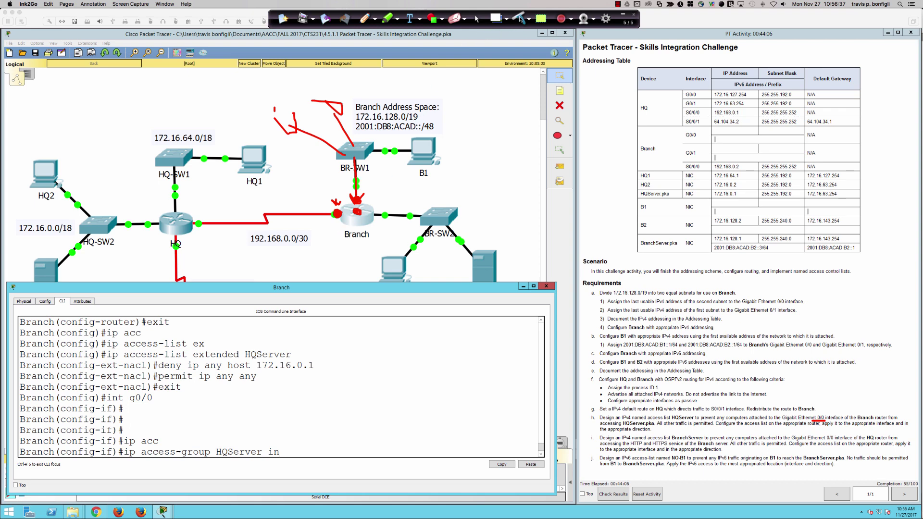
{"action": "left_click", "coordinate": [460, 21]}
{"action": "left_click", "coordinate": [476, 19]}
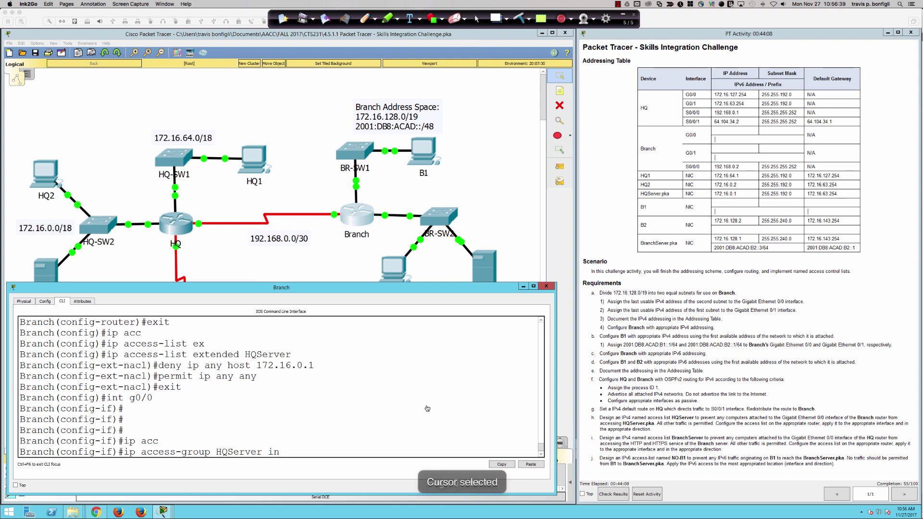
Execute the pending access-group command to apply HQServer inbound on Branch's g0/0 interface.
{"action": "key", "text": "Return"}
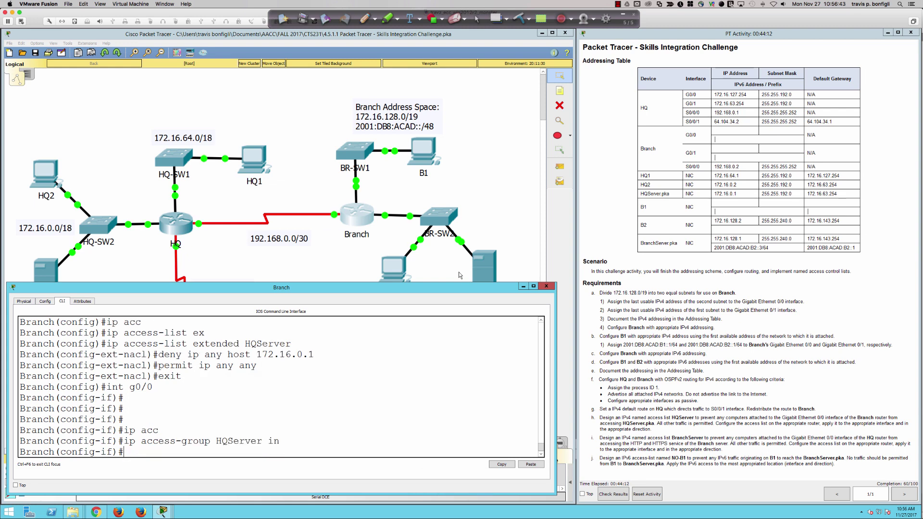
{"action": "key", "text": "Return"}
{"action": "key", "text": "Return"}
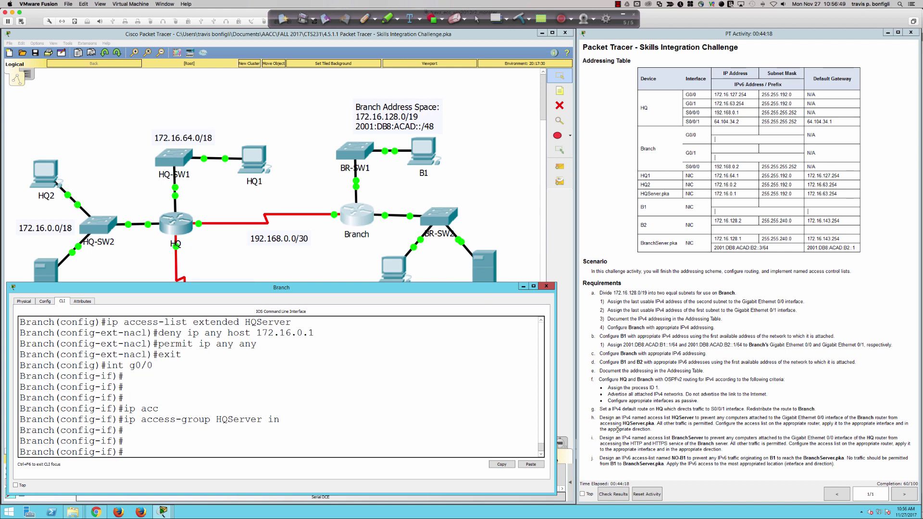
Examine the BranchServer access list requirement and show HQ's interface summary, focusing on the GigabitEthernet0/0 address.
{"action": "left_click_drag", "start_coordinate": [599, 438], "coordinate": [644, 450]}
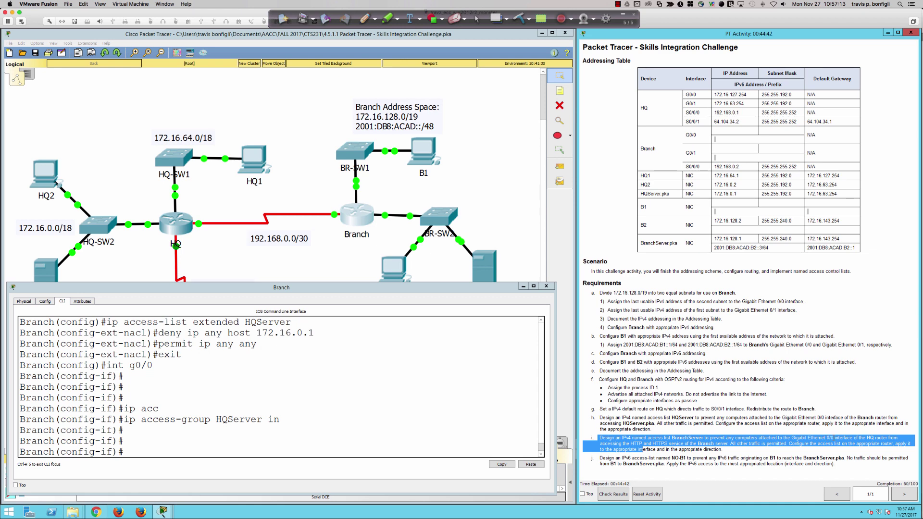
{"action": "left_click", "coordinate": [177, 227]}
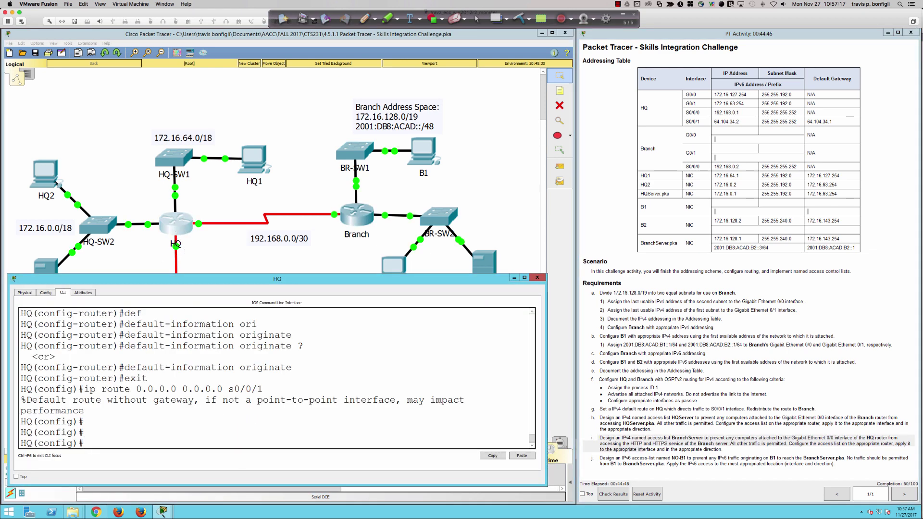
{"action": "key", "text": "Return"}
{"action": "key", "text": "Return"}
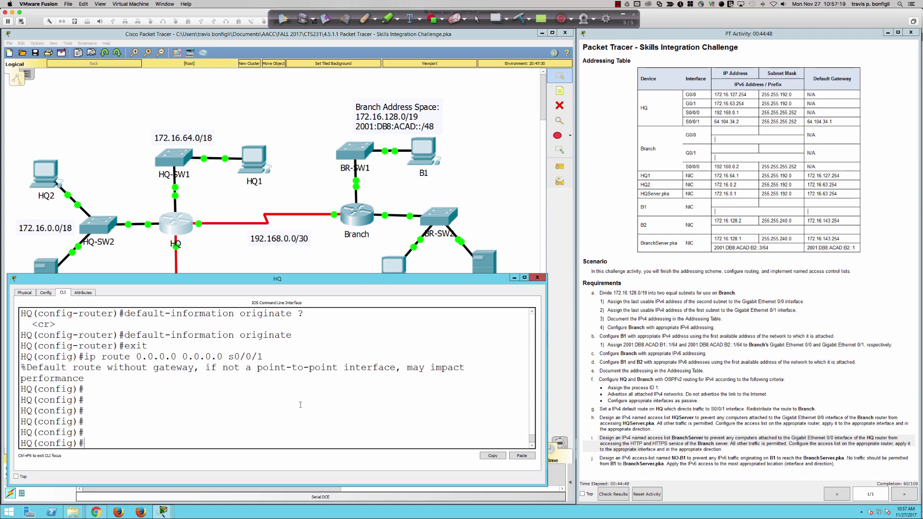
{"action": "type", "text": "do sh ip int bri"}
{"action": "key", "text": "Return"}
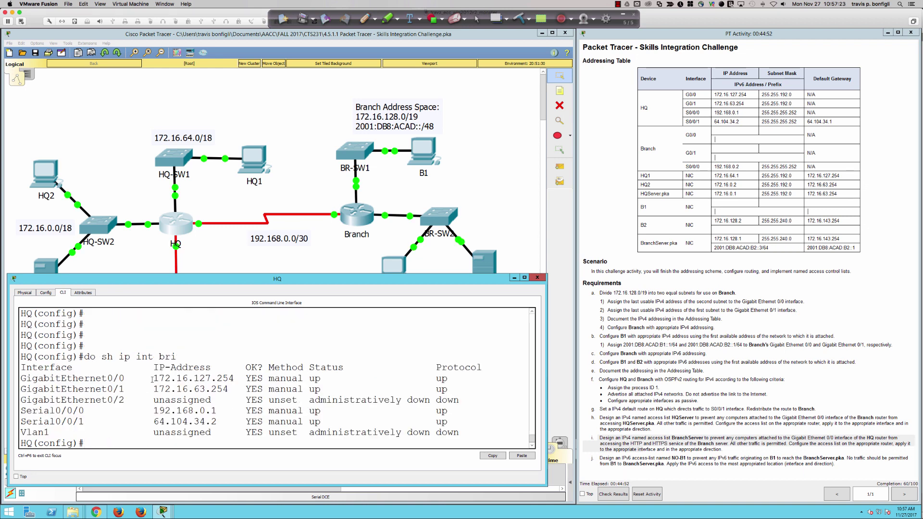
{"action": "left_click_drag", "start_coordinate": [154, 378], "coordinate": [239, 378]}
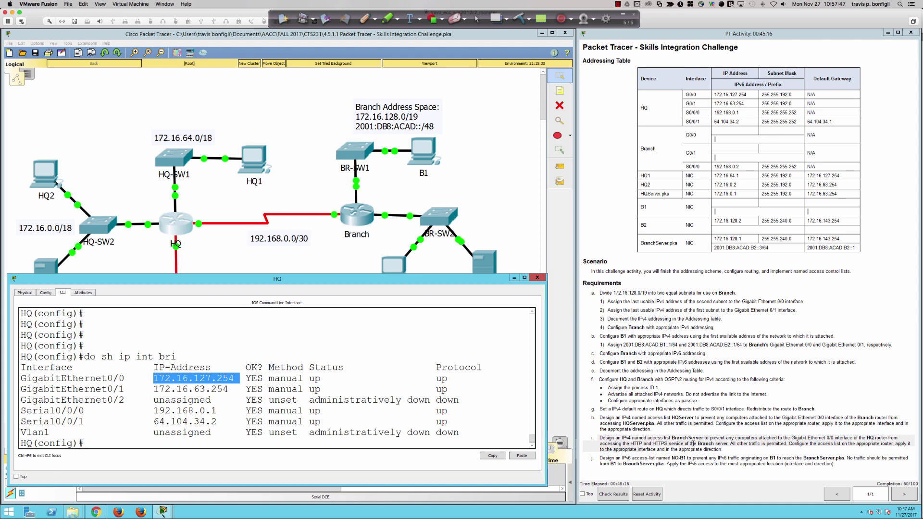
{"action": "left_click", "coordinate": [523, 252]}
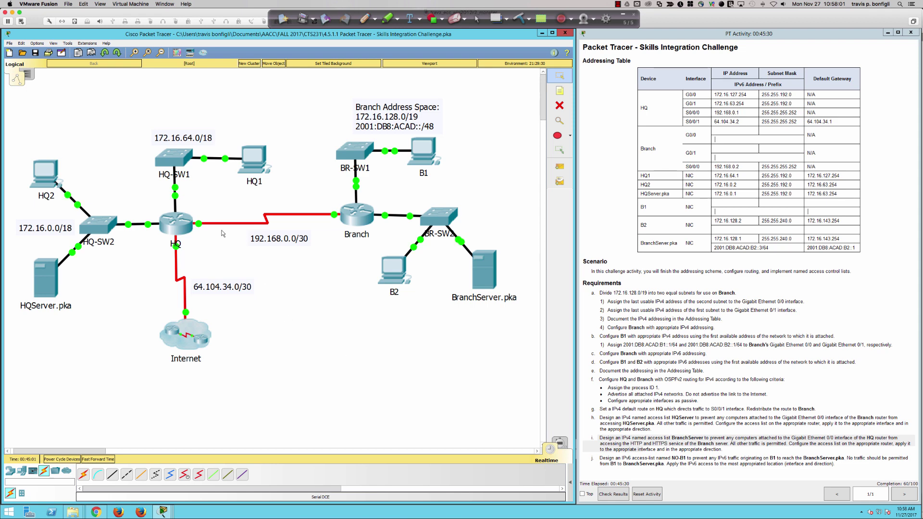
Create an extended named IPv4 access list called BranchServer on the HQ router.
{"action": "left_click", "coordinate": [183, 223]}
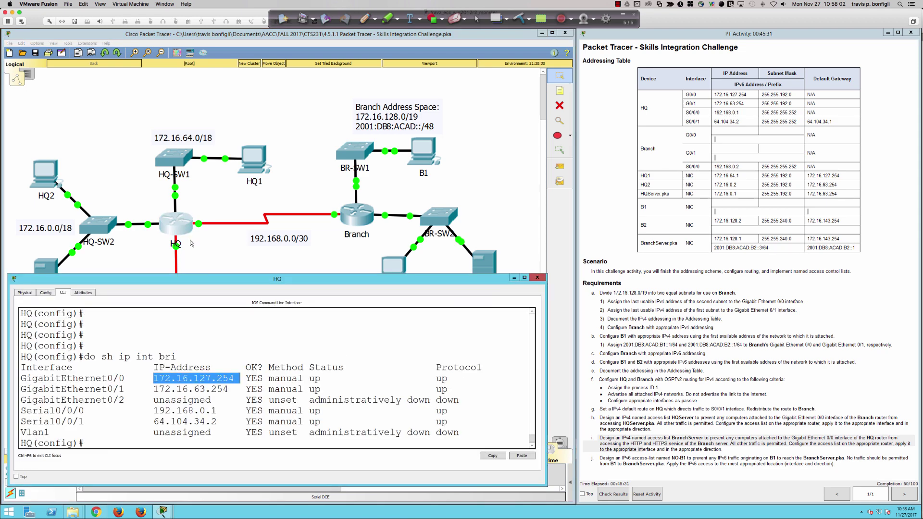
{"action": "left_click", "coordinate": [249, 400]}
{"action": "key", "text": "Return"}
{"action": "key", "text": "Return"}
{"action": "key", "text": "Return"}
{"action": "key", "text": "Return"}
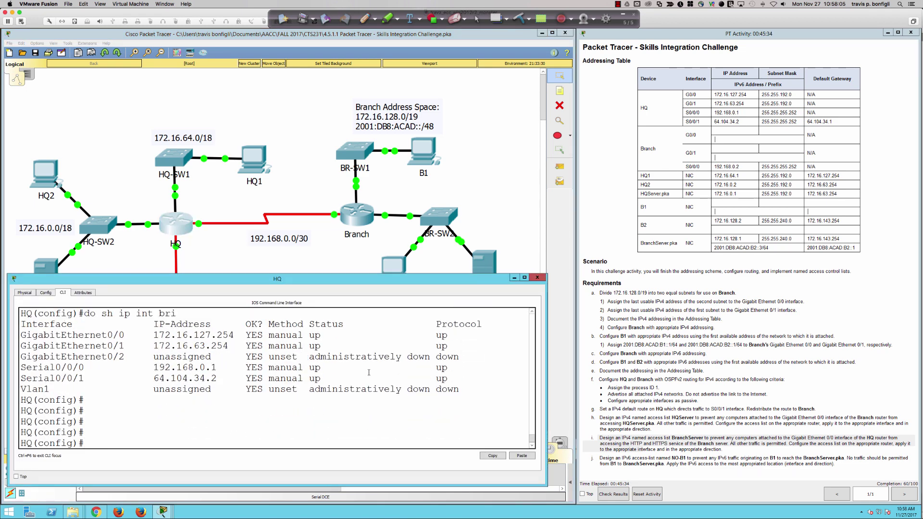
{"action": "type", "text": "ip access"}
{"action": "key", "text": "Tab"}
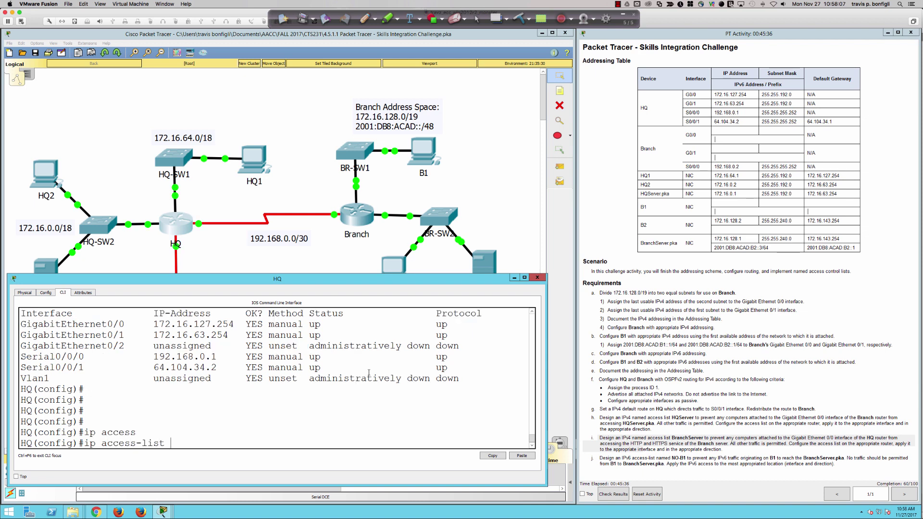
{"action": "type", "text": "ext"}
{"action": "key", "text": "Tab"}
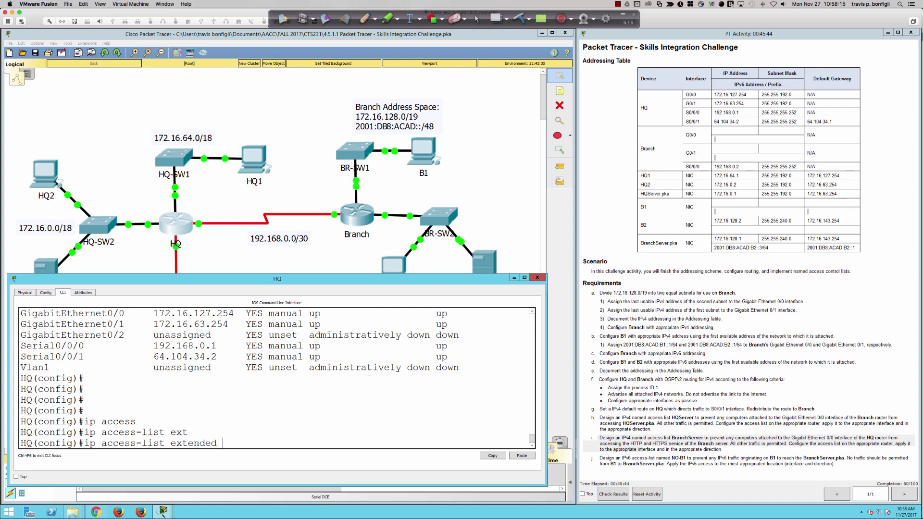
{"action": "type", "text": "Branch"}
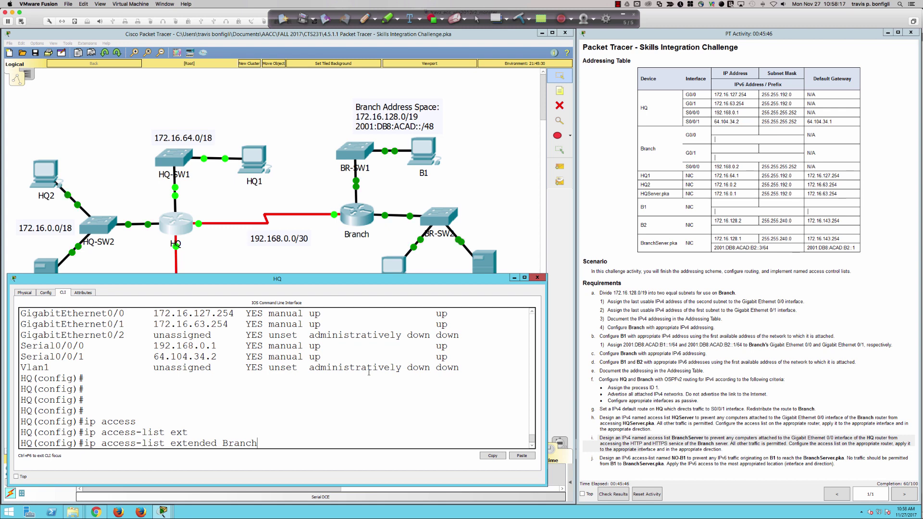
{"action": "type", "text": "Server"}
{"action": "key", "text": "Return"}
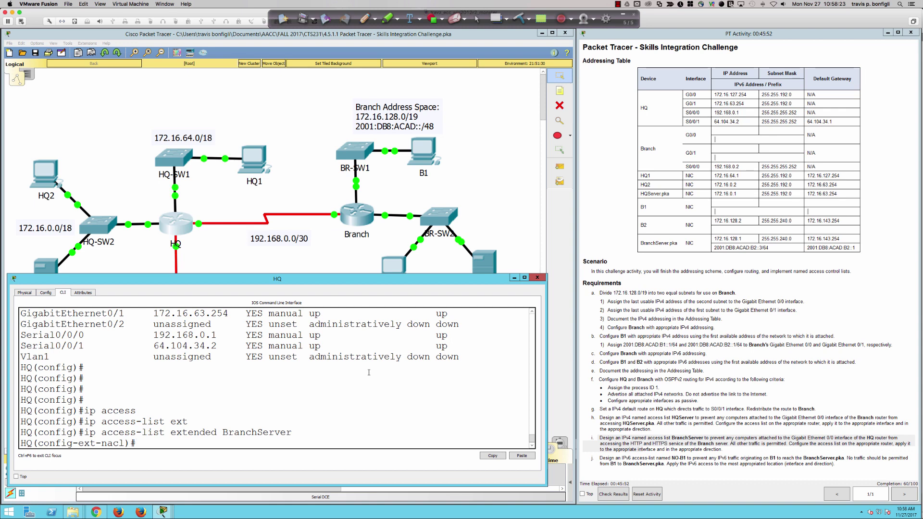
Add a BranchServer entry denying TCP from any source to host 172.16.128.1 on www, checking the available port options.
{"action": "type", "text": "deny tcp"}
{"action": "type", "text": "any host 172.16.128"}
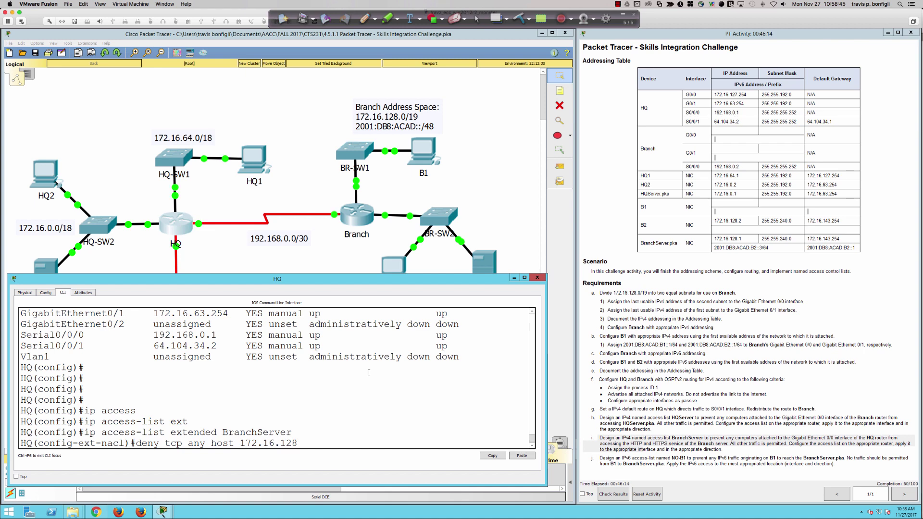
{"action": "type", "text": ".1"}
{"action": "type", "text": " e"}
{"action": "type", "text": "q ?"}
{"action": "type", "text": "w"}
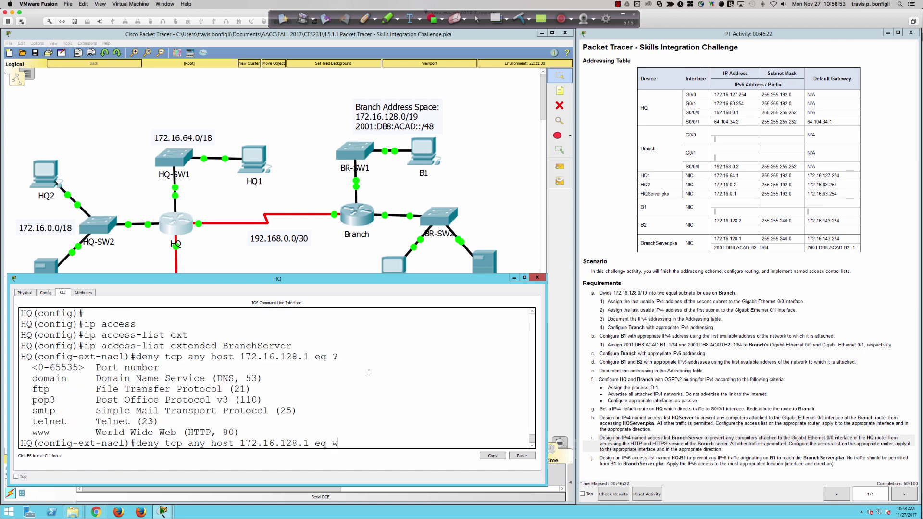
{"action": "type", "text": "ww"}
{"action": "key", "text": "Return"}
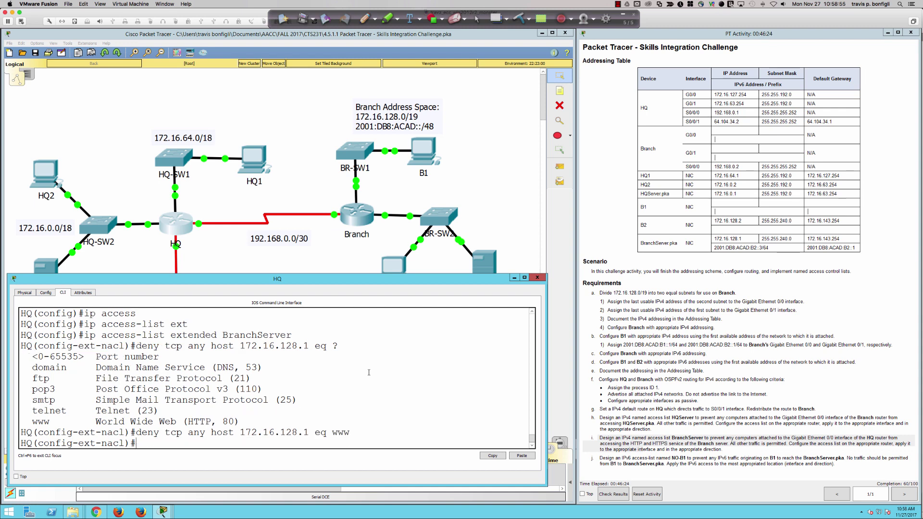
Add BranchServer entries denying TCP from any source to host 172.16.128.1 on port 443 and permitting all other IP traffic.
{"action": "key", "text": "Up"}
{"action": "key", "text": "BackSpace"}
{"action": "key", "text": "BackSpace"}
{"action": "key", "text": "BackSpace"}
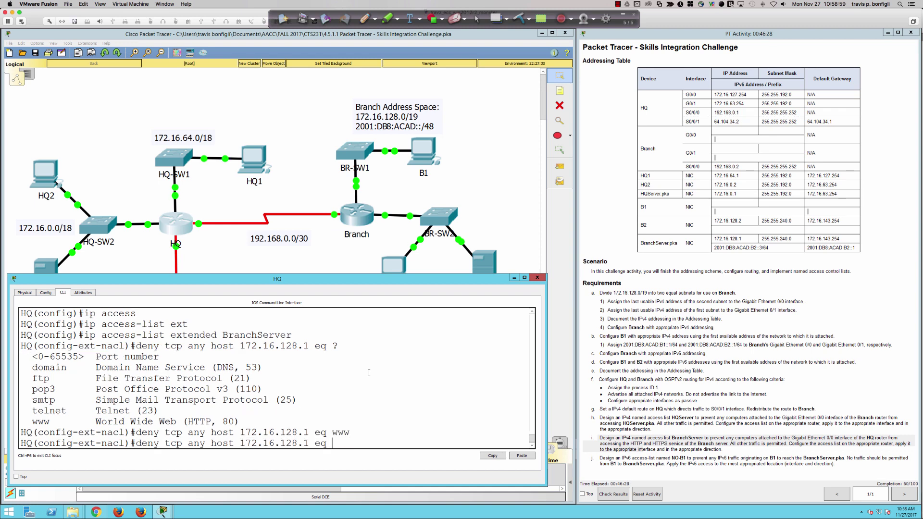
{"action": "type", "text": "443"}
{"action": "key", "text": "Return"}
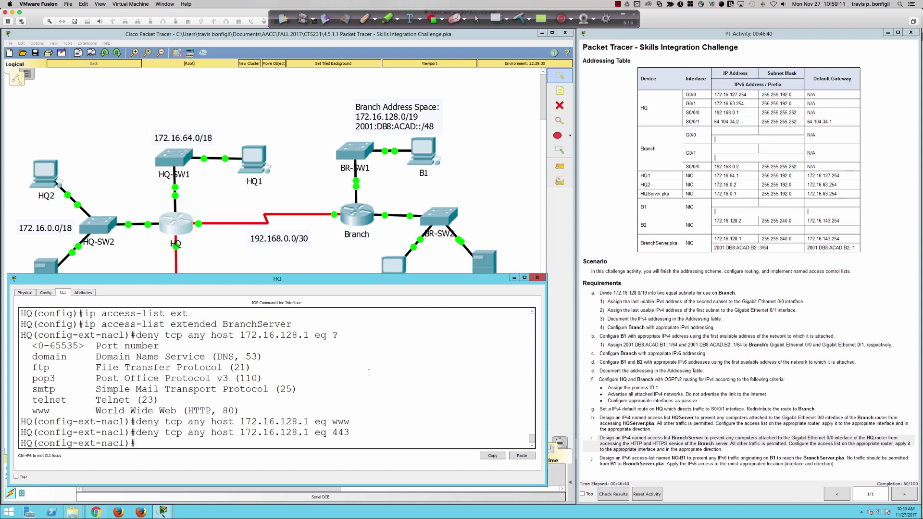
{"action": "type", "text": "permit ip any any"}
{"action": "key", "text": "Return"}
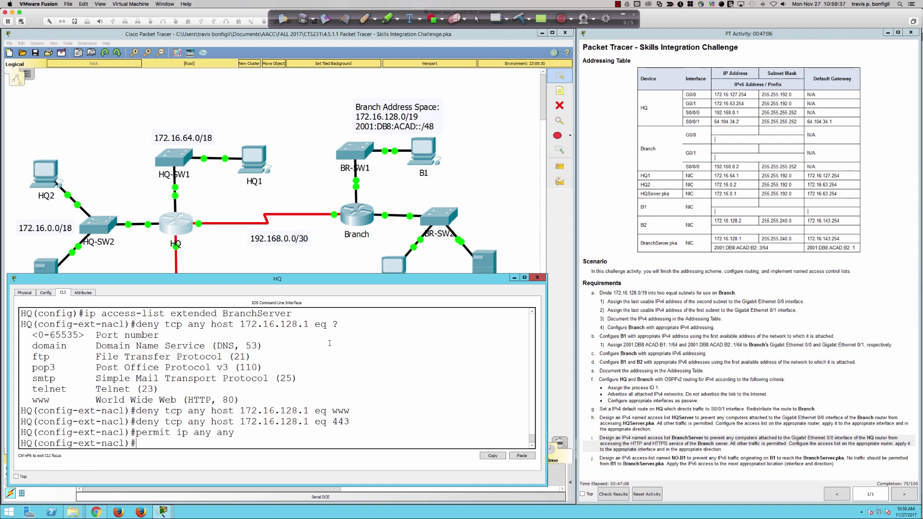
Apply the BranchServer access list inbound on HQ's gi0/0 interface.
{"action": "type", "text": "int gi0/0"}
{"action": "key", "text": "Return"}
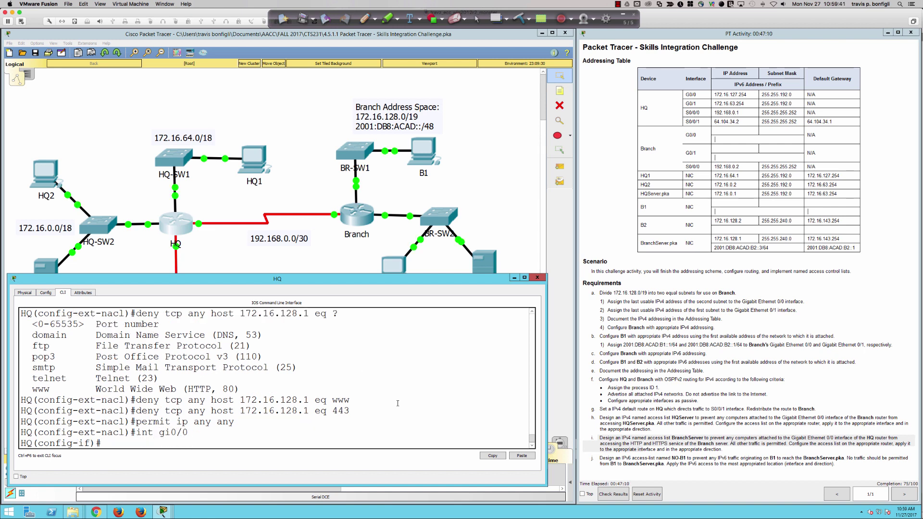
{"action": "type", "text": "ip acc"}
{"action": "key", "text": "Tab"}
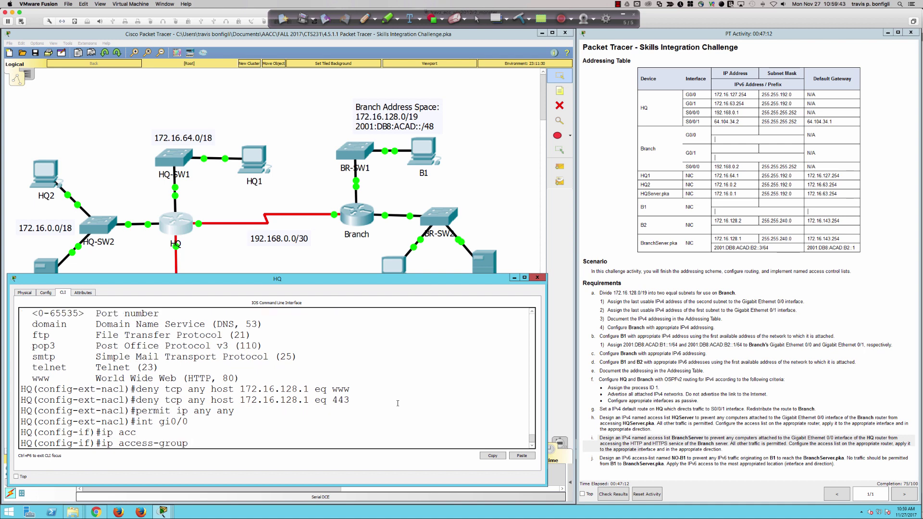
{"action": "type", "text": "BranchServer in"}
{"action": "key", "text": "Return"}
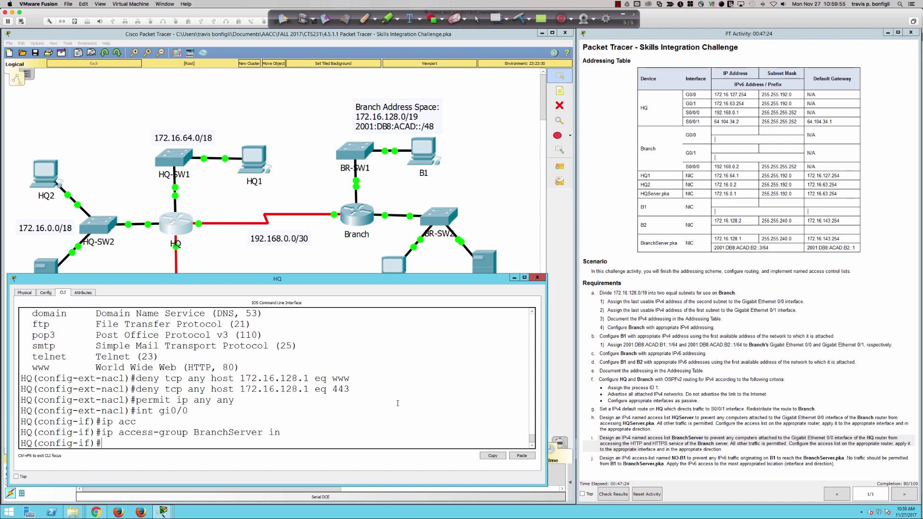
{"action": "key", "text": "Return"}
{"action": "key", "text": "Return"}
{"action": "key", "text": "Return"}
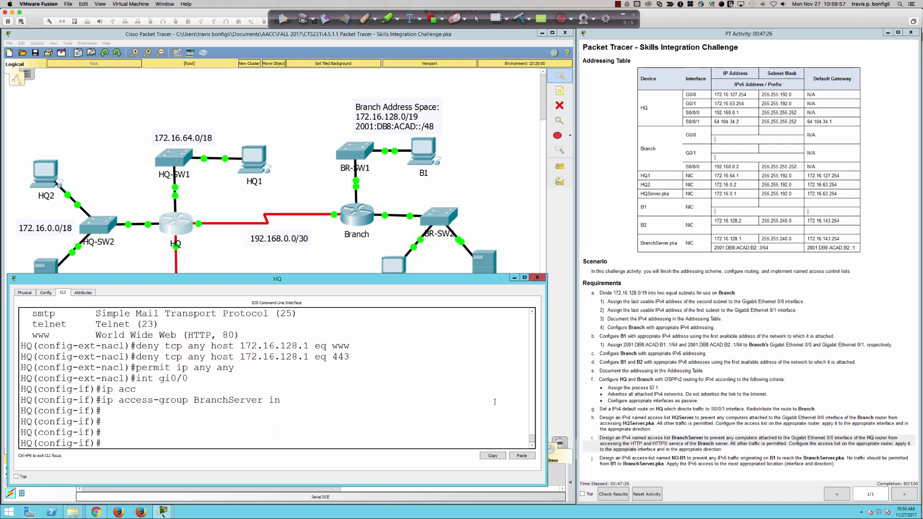
Review the NO-B1 requirement in the instructions, close HQ's window and open the Branch router's command line.
{"action": "left_click_drag", "start_coordinate": [599, 458], "coordinate": [856, 468]}
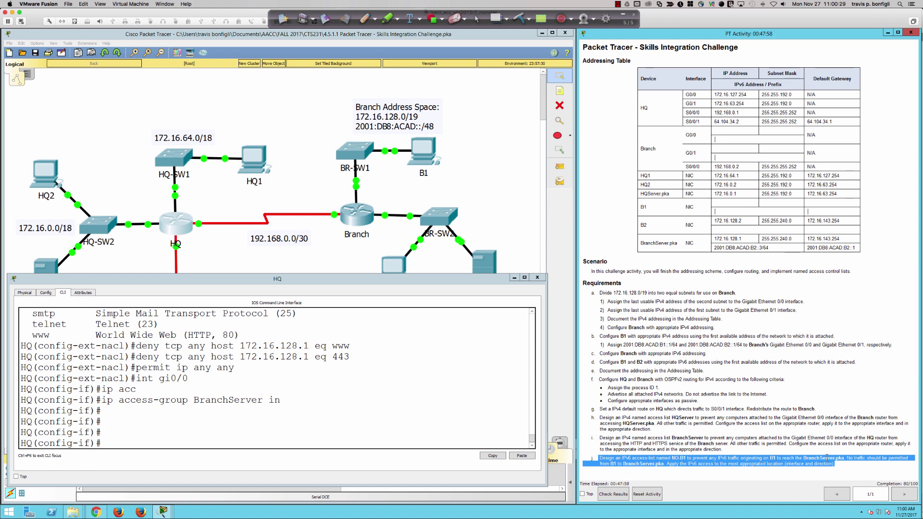
{"action": "left_click", "coordinate": [537, 278]}
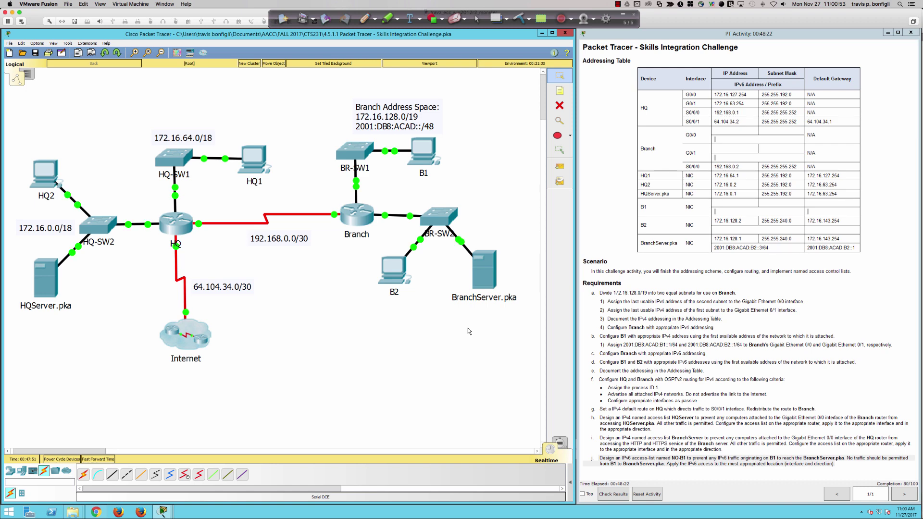
{"action": "left_click", "coordinate": [356, 220]}
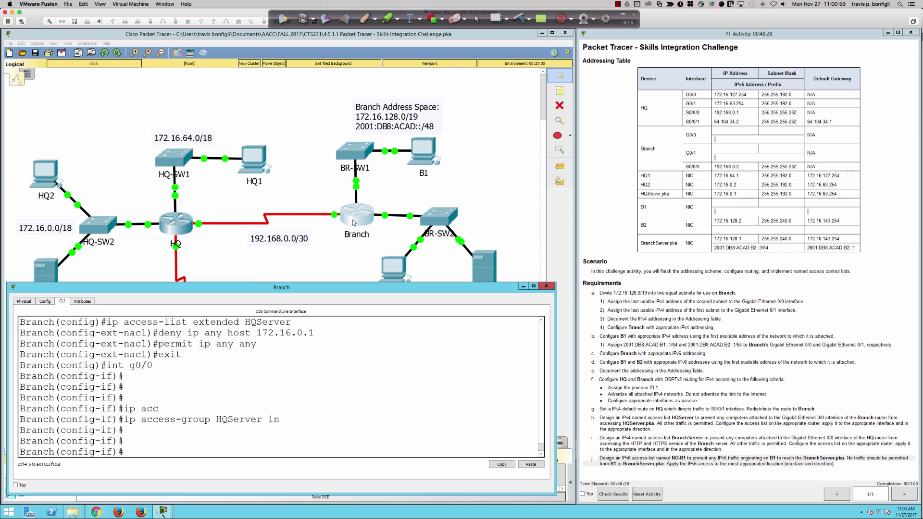
{"action": "key", "text": "Return"}
{"action": "key", "text": "Return"}
{"action": "key", "text": "Return"}
{"action": "key", "text": "Return"}
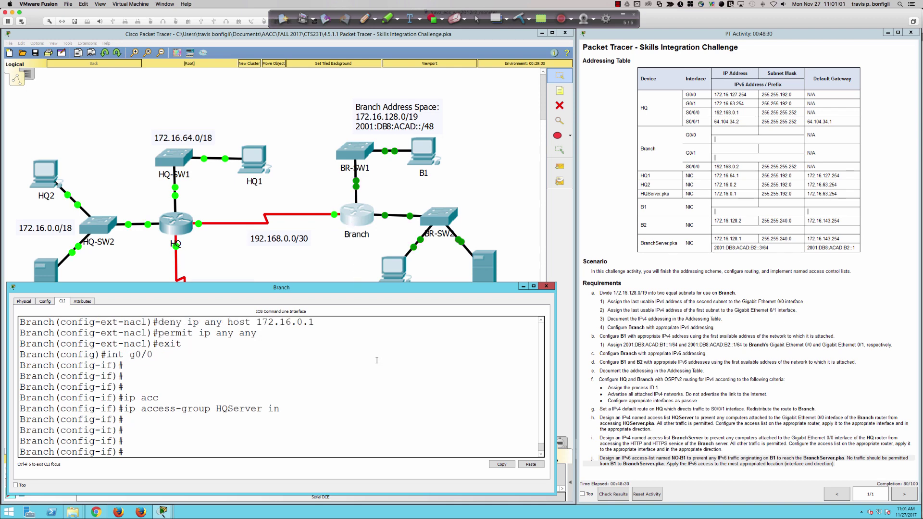
Return Branch to global configuration mode and create an IPv6 access list named NO-B1.
{"action": "type", "text": "exit"}
{"action": "key", "text": "Return"}
{"action": "type", "text": "ipv6 acc"}
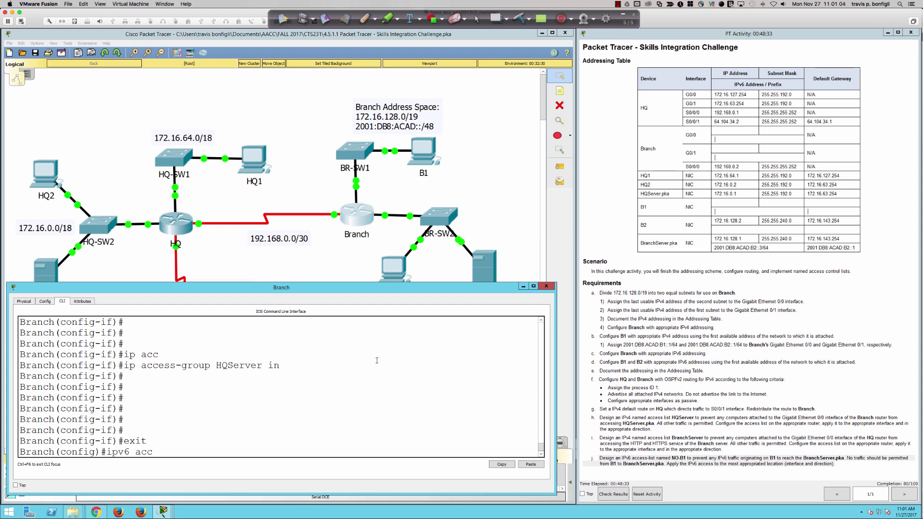
{"action": "key", "text": "Tab"}
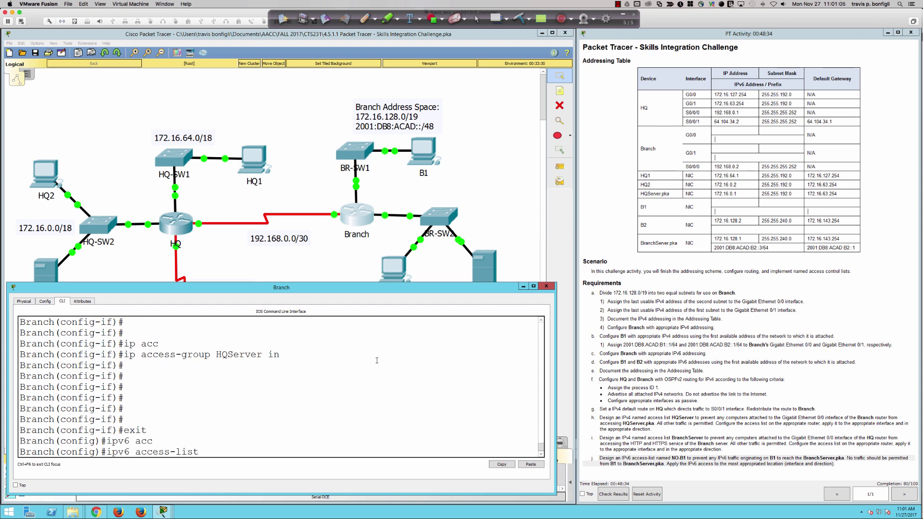
{"action": "type", "text": "?"}
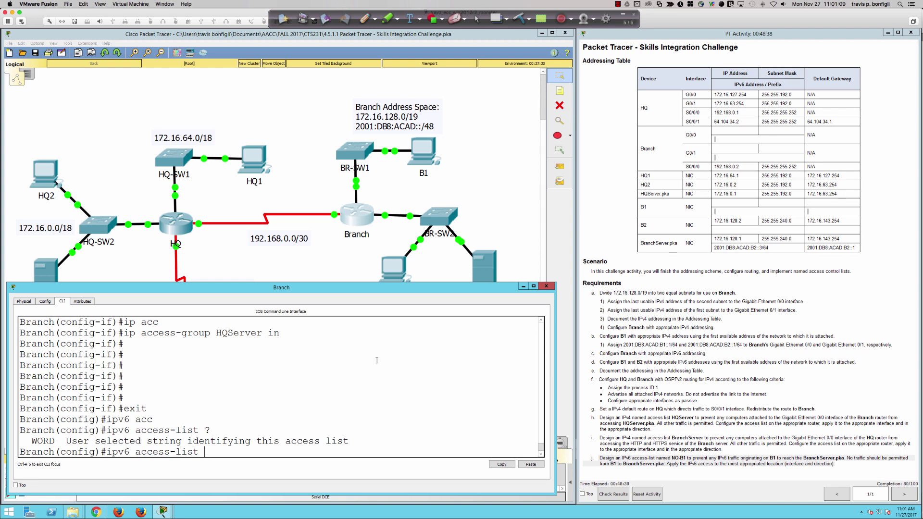
{"action": "type", "text": "NO-B1"}
{"action": "key", "text": "Return"}
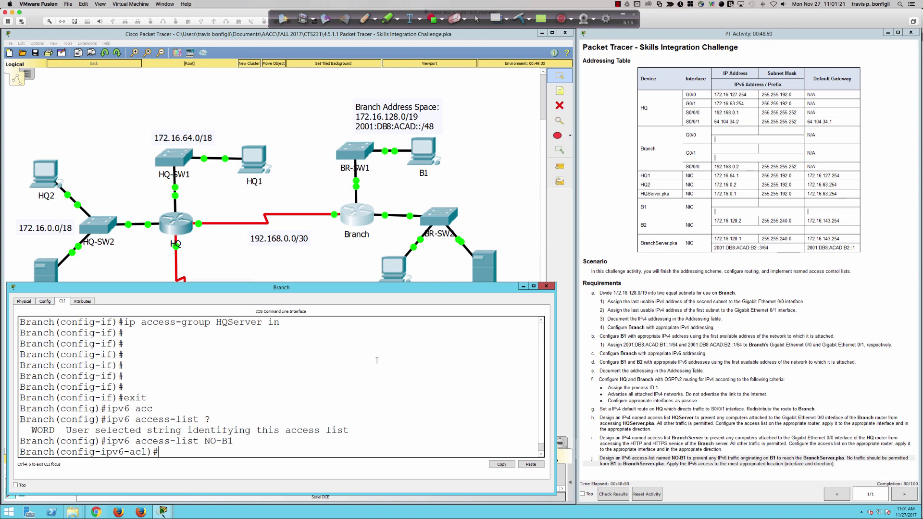
List the protocol options available for a deny entry in the NO-B1 access list.
{"action": "type", "text": "deny "}
{"action": "type", "text": "ip"}
{"action": "key", "text": "BackSpace"}
{"action": "key", "text": "BackSpace"}
{"action": "type", "text": "?"}
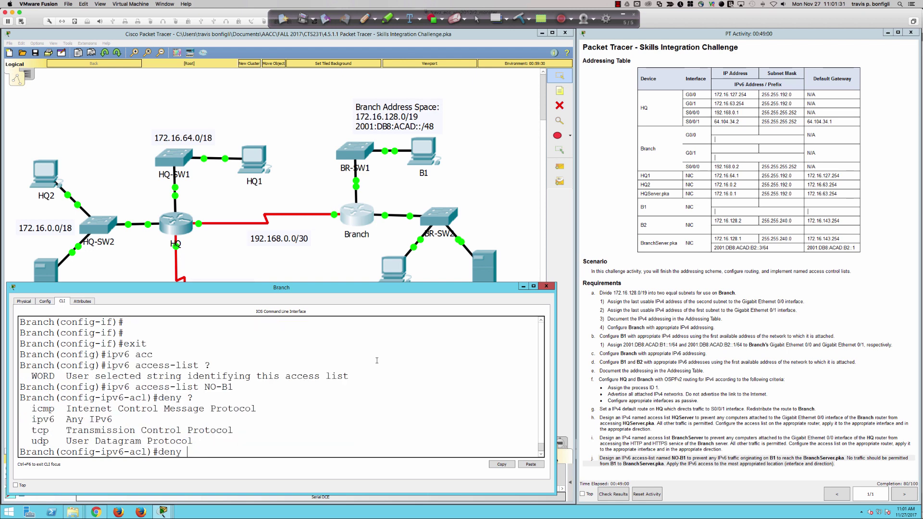
{"action": "type", "text": "ip"}
{"action": "key", "text": "BackSpace"}
{"action": "key", "text": "BackSpace"}
{"action": "key", "text": "BackSpace"}
{"action": "key", "text": "BackSpace"}
{"action": "key", "text": "BackSpace"}
{"action": "key", "text": "BackSpace"}
{"action": "key", "text": "BackSpace"}
{"action": "key", "text": "BackSpace"}
{"action": "type", "text": "do sh ip int bri"}
{"action": "left_click_drag", "start_coordinate": [210, 452], "coordinate": [234, 452]}
{"action": "left_click_drag", "start_coordinate": [176, 452], "coordinate": [187, 452]}
{"action": "left_click", "coordinate": [257, 452]}
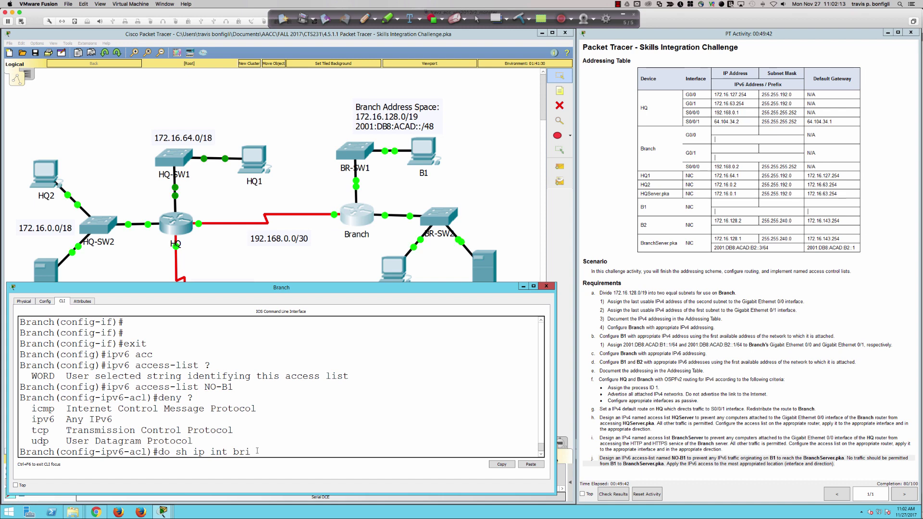
{"action": "key", "text": "BackSpace"}
{"action": "key", "text": "BackSpace"}
{"action": "key", "text": "BackSpace"}
{"action": "key", "text": "BackSpace"}
{"action": "key", "text": "BackSpace"}
{"action": "key", "text": "BackSpace"}
{"action": "key", "text": "BackSpace"}
{"action": "key", "text": "BackSpace"}
{"action": "key", "text": "BackSpace"}
{"action": "key", "text": "BackSpace"}
{"action": "key", "text": "BackSpace"}
{"action": "key", "text": "BackSpace"}
{"action": "key", "text": "BackSpace"}
{"action": "key", "text": "BackSpace"}
{"action": "key", "text": "BackSpace"}
{"action": "key", "text": "BackSpace"}
Write deny ip host 2001:db8:acad:b1::2 host 2001:db8:acad:b2::3 for NO-B1 without executing it.
{"action": "type", "text": "deny ip"}
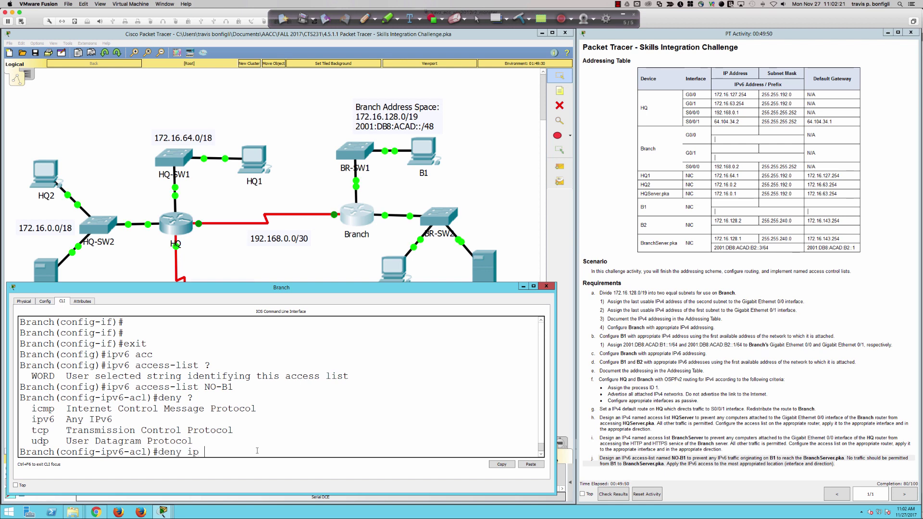
{"action": "type", "text": " host"}
{"action": "type", "text": " 2001:"}
{"action": "type", "text": ":db8:a"}
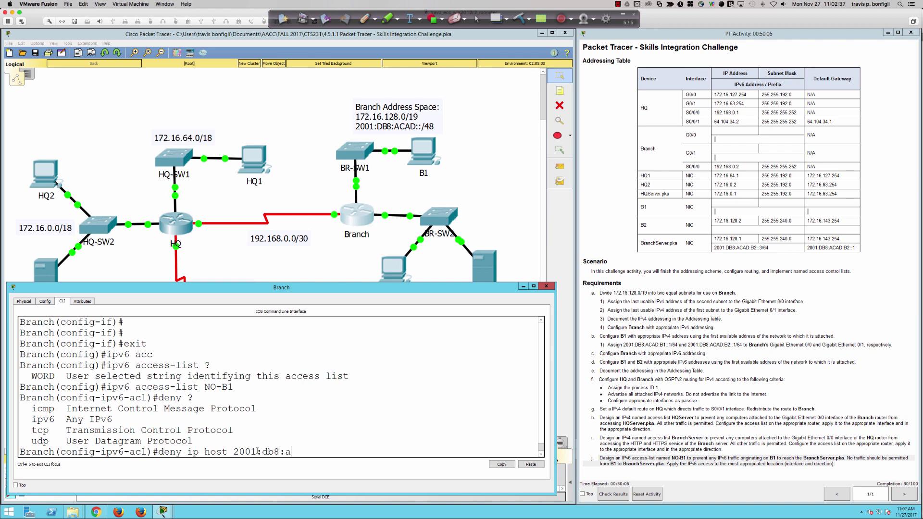
{"action": "type", "text": "cad:b1::2"}
{"action": "type", "text": "host 2001:db8:acad:"}
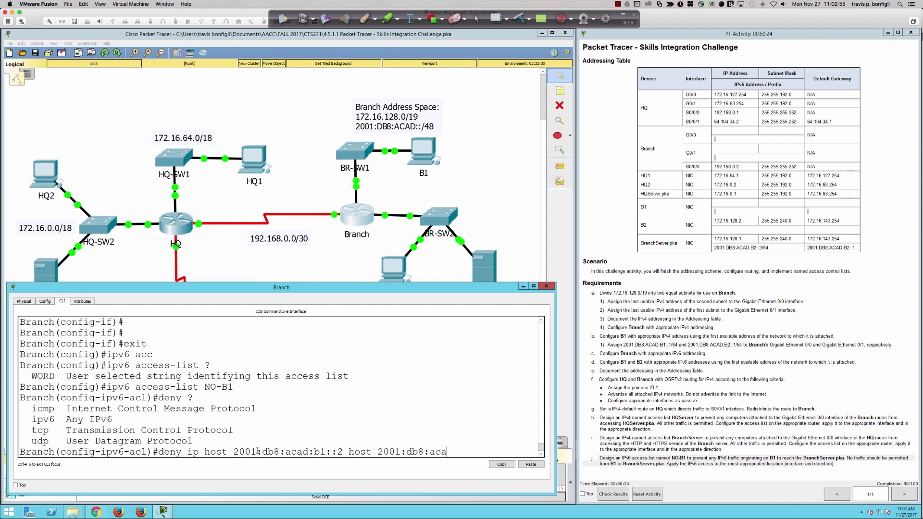
{"action": "type", "text": "b2::3"}
Examine the ip keyword of the pending deny command against the ipv6-acl mode in Branch's prompt.
{"action": "left_click_drag", "start_coordinate": [187, 452], "coordinate": [206, 452]}
{"action": "left_click", "coordinate": [202, 453]}
{"action": "left_click_drag", "start_coordinate": [100, 452], "coordinate": [147, 457]}
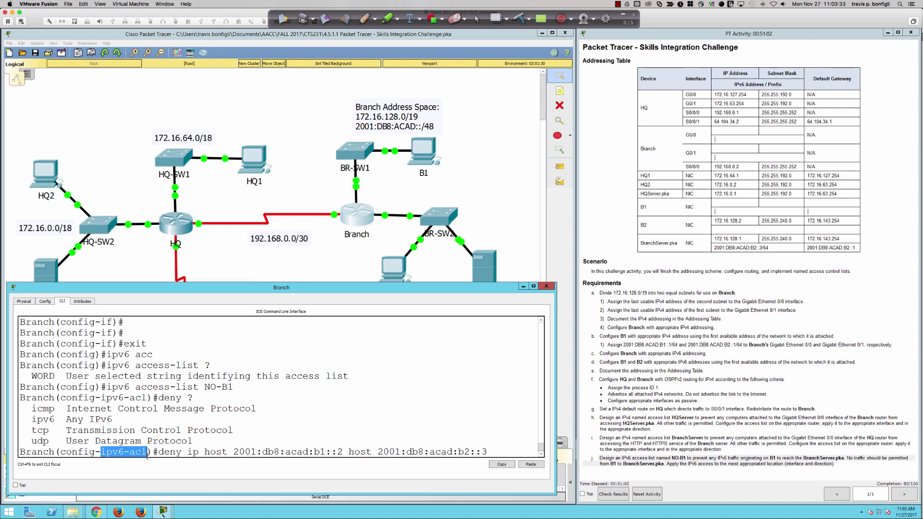
{"action": "left_click", "coordinate": [187, 452]}
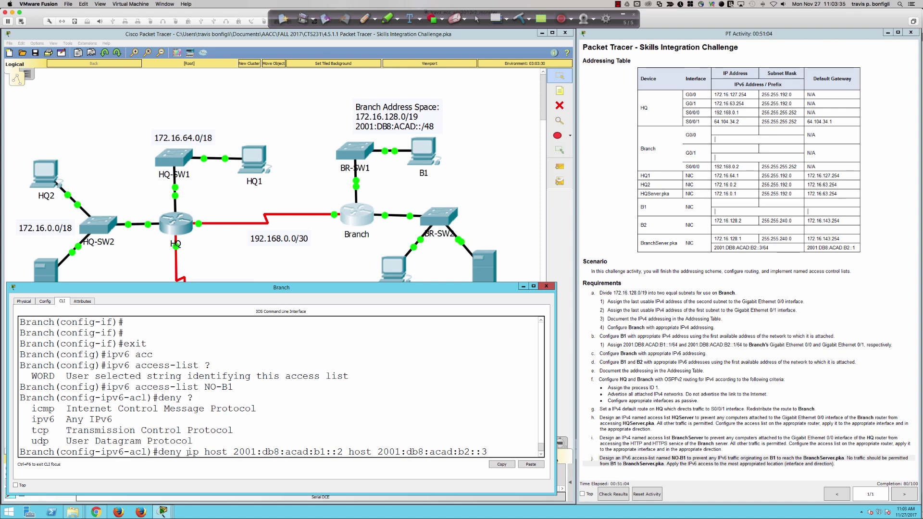
{"action": "left_click_drag", "start_coordinate": [188, 452], "coordinate": [193, 452]}
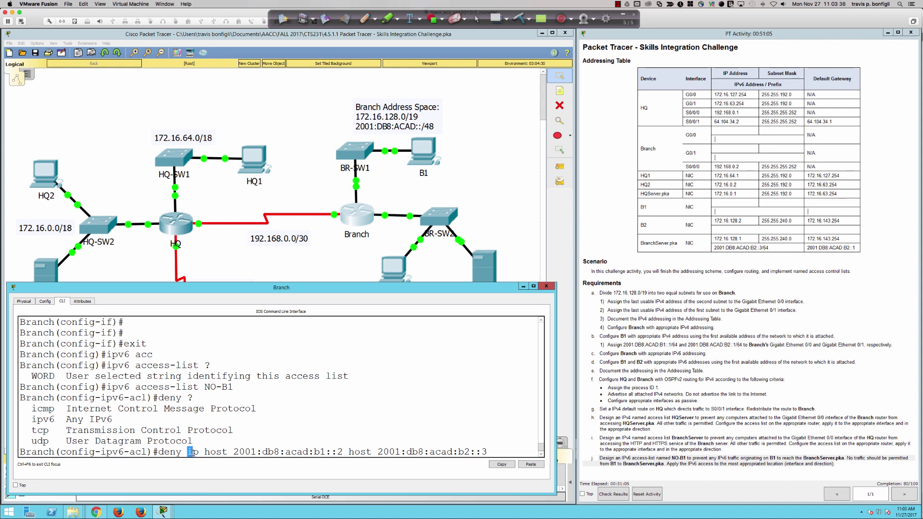
{"action": "double_click", "coordinate": [194, 452]}
{"action": "left_click", "coordinate": [180, 457]}
{"action": "mouse_move", "coordinate": [10, 194]}
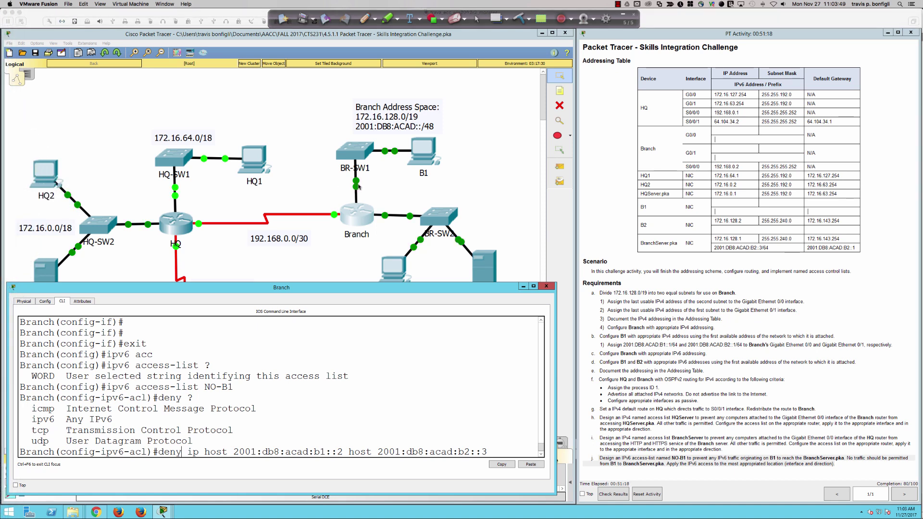
Switch to SecureCRT and enter privileged EXEC mode on the R1-1841 router.
{"action": "key", "text": "super+Tab"}
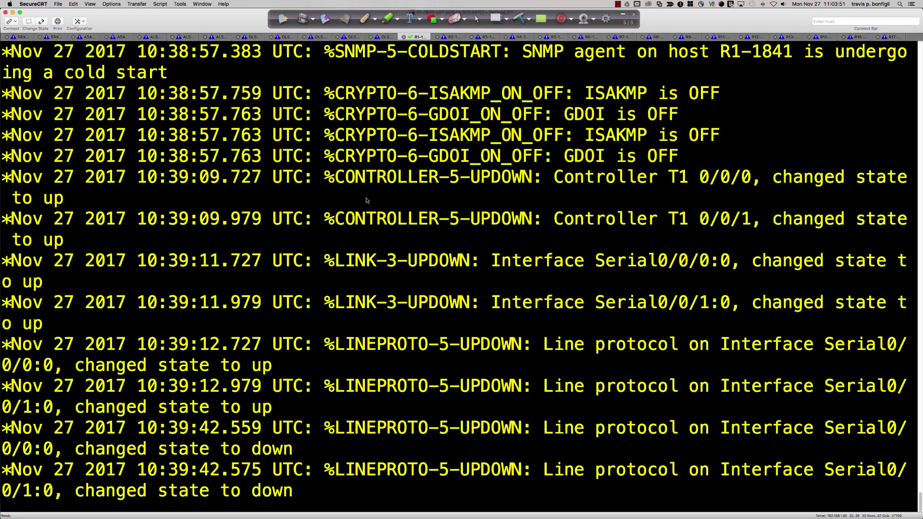
{"action": "key", "text": "Return"}
{"action": "key", "text": "Return"}
{"action": "key", "text": "Return"}
{"action": "key", "text": "Return"}
{"action": "key", "text": "Return"}
{"action": "key", "text": "Return"}
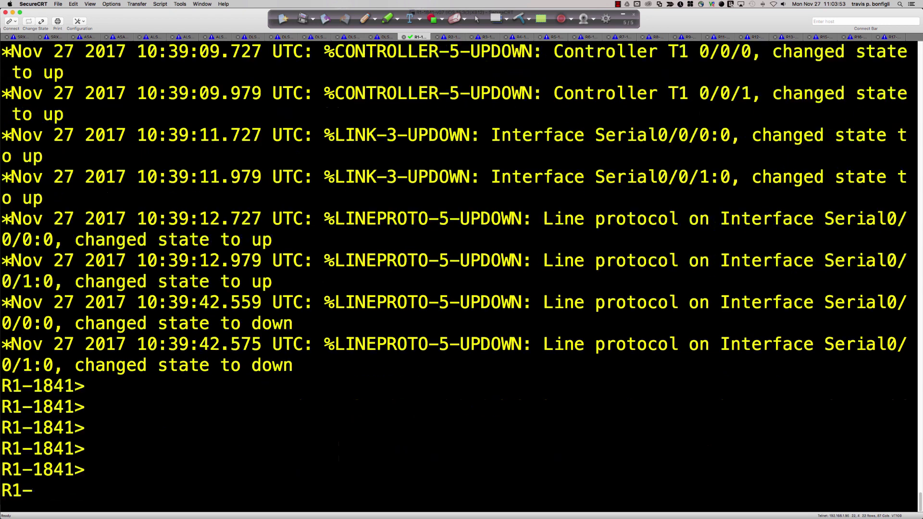
{"action": "type", "text": "en"}
{"action": "key", "text": "Return"}
{"action": "key", "text": "Return"}
{"action": "key", "text": "Return"}
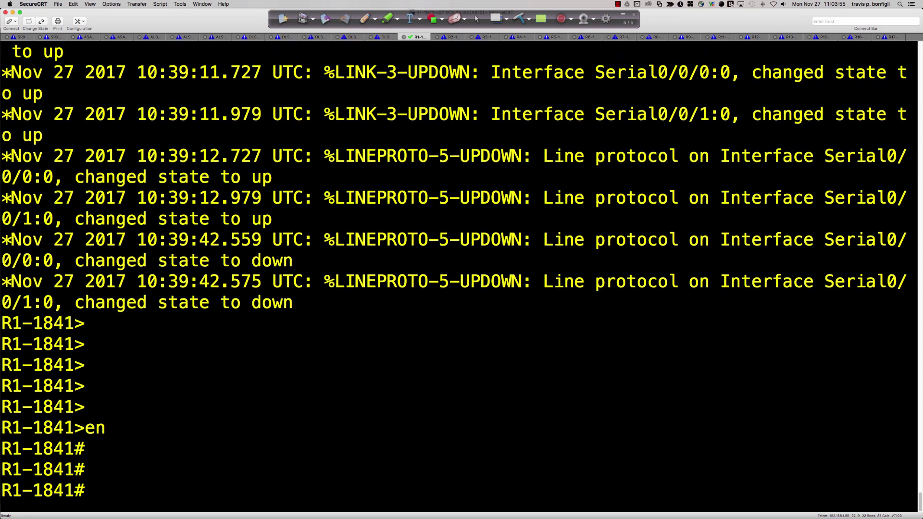
Enter global configuration mode on R1-1841 and create an IPv6 access list named NO-B1.
{"action": "type", "text": "conf t"}
{"action": "key", "text": "Return"}
{"action": "type", "text": "ipv"}
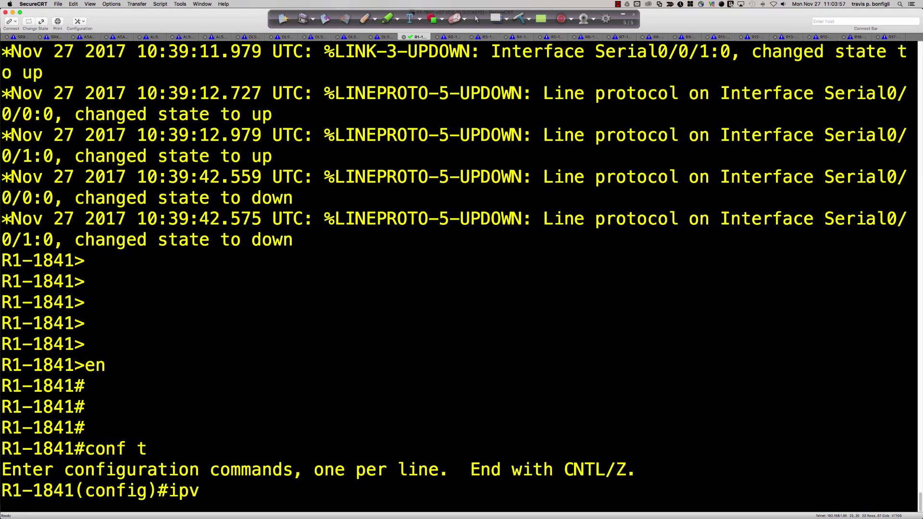
{"action": "type", "text": "6 ac"}
{"action": "key", "text": "Tab"}
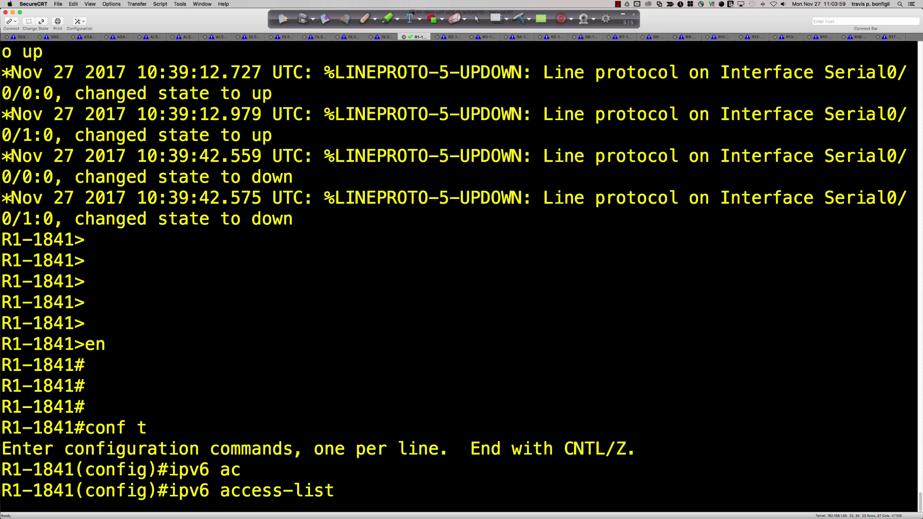
{"action": "type", "text": "NO-B1"}
{"action": "key", "text": "BackSpace"}
{"action": "key", "text": "BackSpace"}
{"action": "key", "text": "BackSpace"}
{"action": "type", "text": "-B1"}
{"action": "key", "text": "Return"}
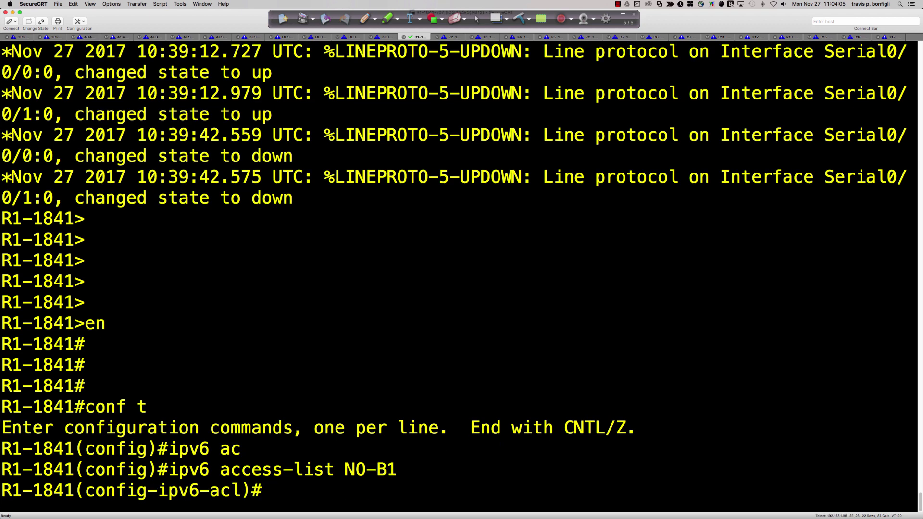
List the deny options for NO-B1 on R1-1841 and examine the ipv6 protocol keyword.
{"action": "type", "text": "deny ?"}
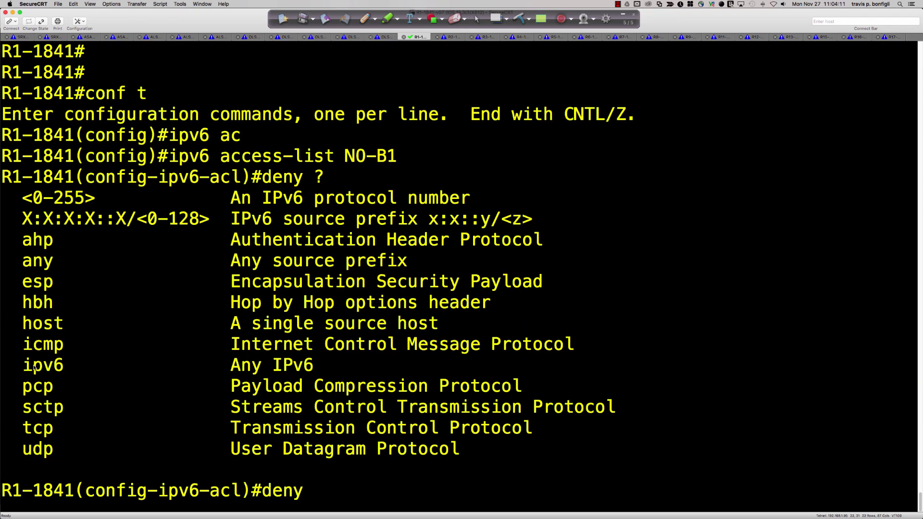
{"action": "left_click_drag", "start_coordinate": [27, 368], "coordinate": [38, 369]}
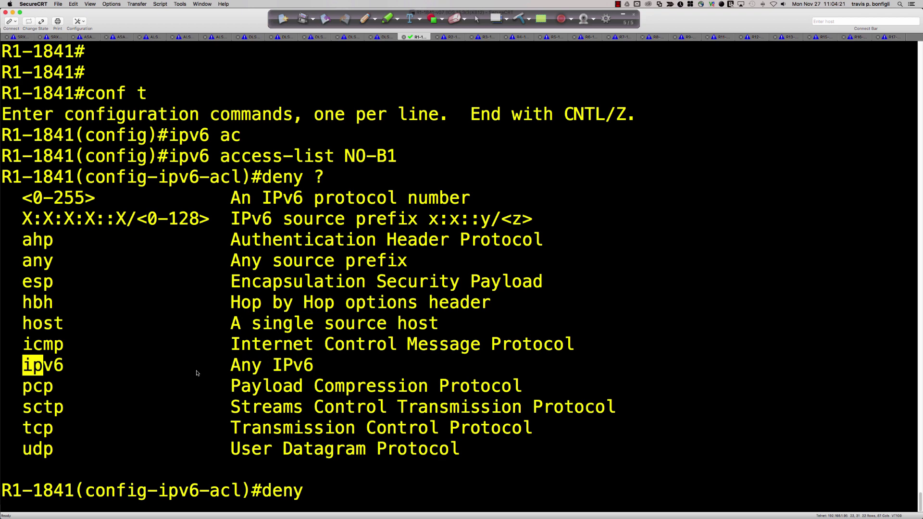
Switch back to Packet Tracer and submit Branch's pending entry deny ip host 2001:db8:acad:b1::2 host 2001:db8:acad:b2::3.
{"action": "key", "text": "super+Tab"}
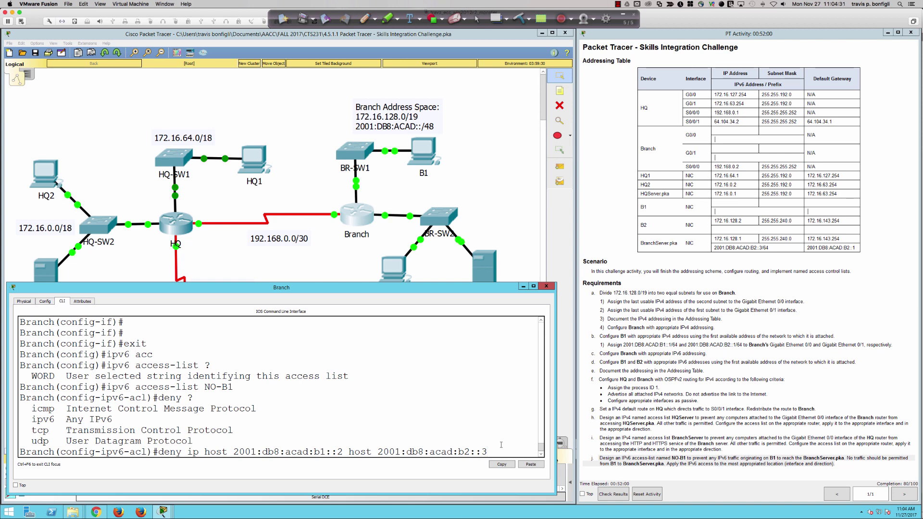
{"action": "key", "text": "Return"}
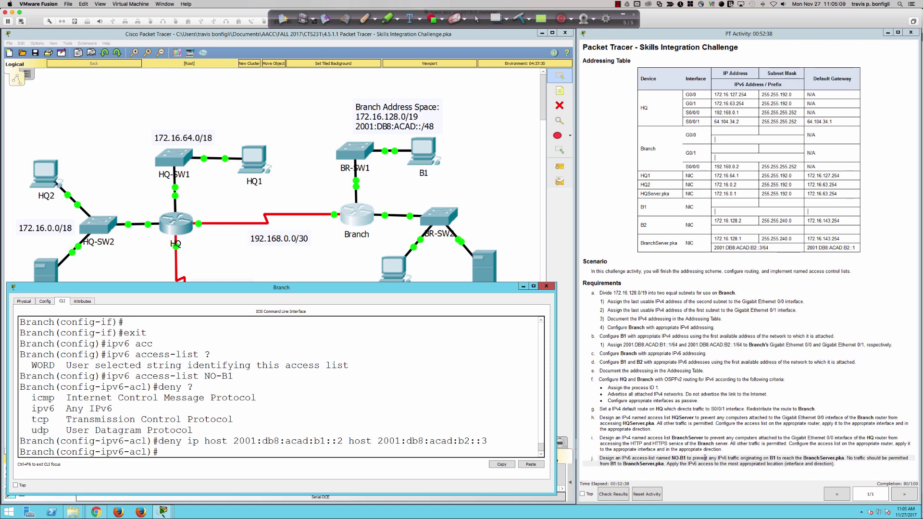
Highlight the requirement that no traffic should be permitted from B1 to BranchServer.pka, and return to Branch's NO-B1 prompt.
{"action": "left_click", "coordinate": [846, 458]}
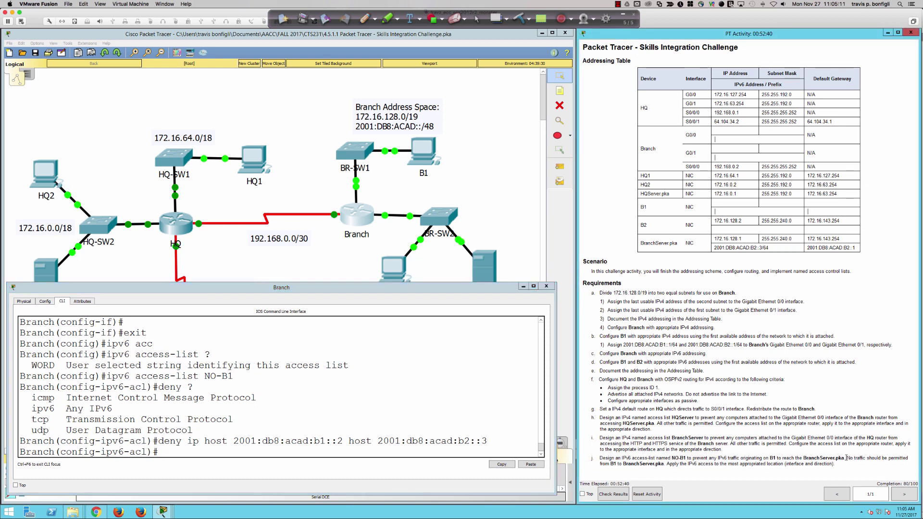
{"action": "left_click_drag", "start_coordinate": [850, 459], "coordinate": [667, 470]}
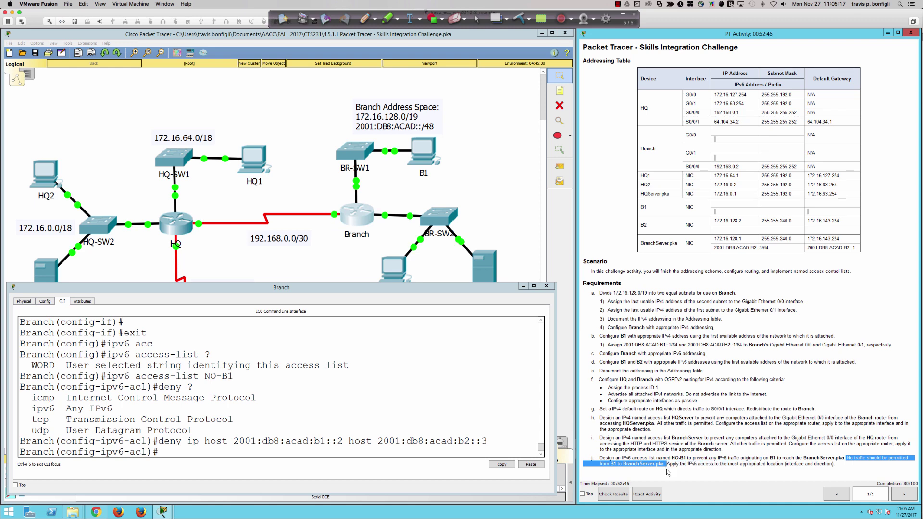
{"action": "left_click", "coordinate": [504, 436]}
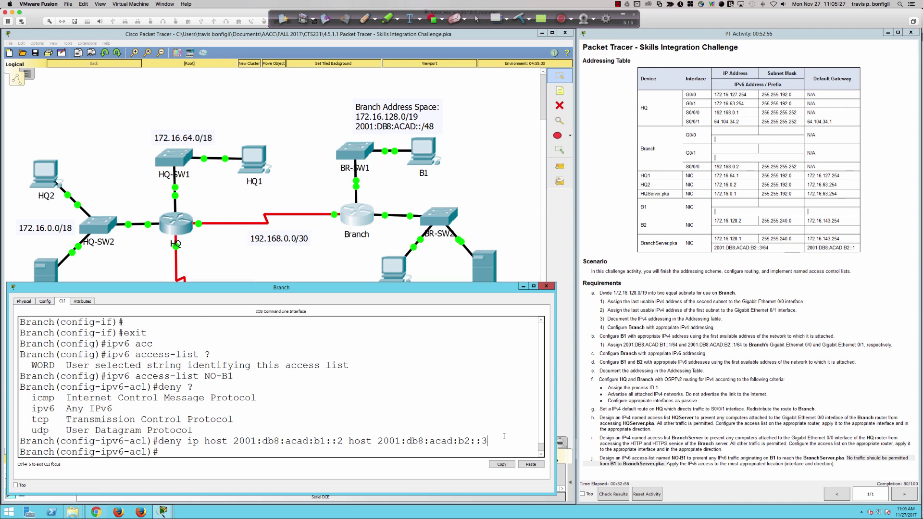
{"action": "key", "text": "Return"}
{"action": "key", "text": "Return"}
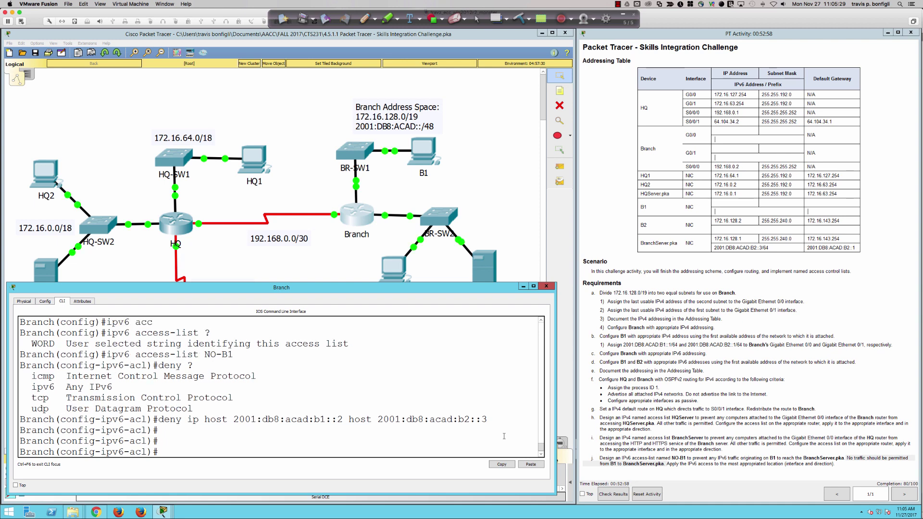
List the permit options for NO-B1 on Branch and add the entry permit ip any any.
{"action": "type", "text": "permit ?"}
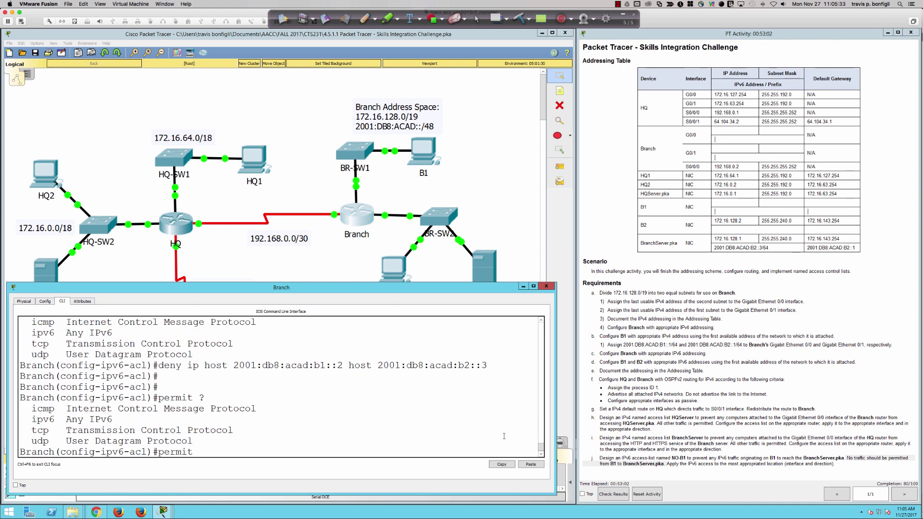
{"action": "type", "text": "ip"}
{"action": "type", "text": "any any"}
{"action": "key", "text": "Return"}
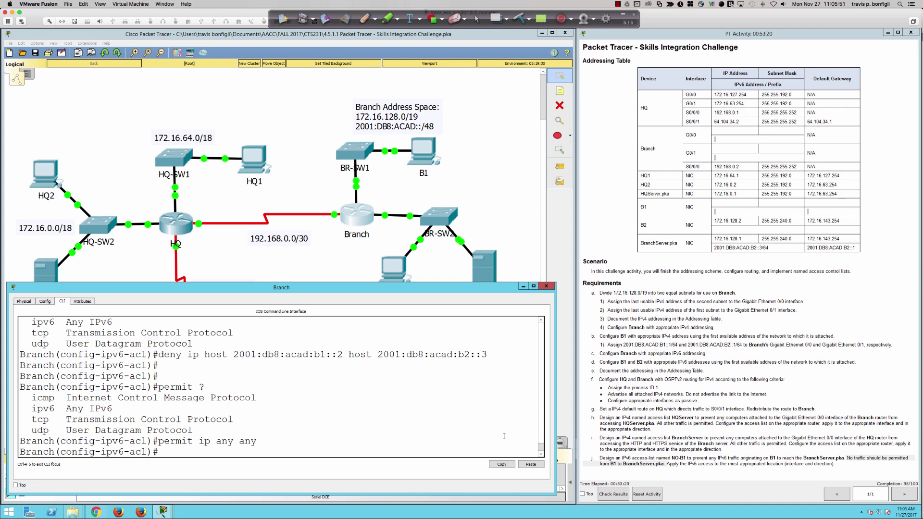
{"action": "key", "text": "Return"}
{"action": "key", "text": "Return"}
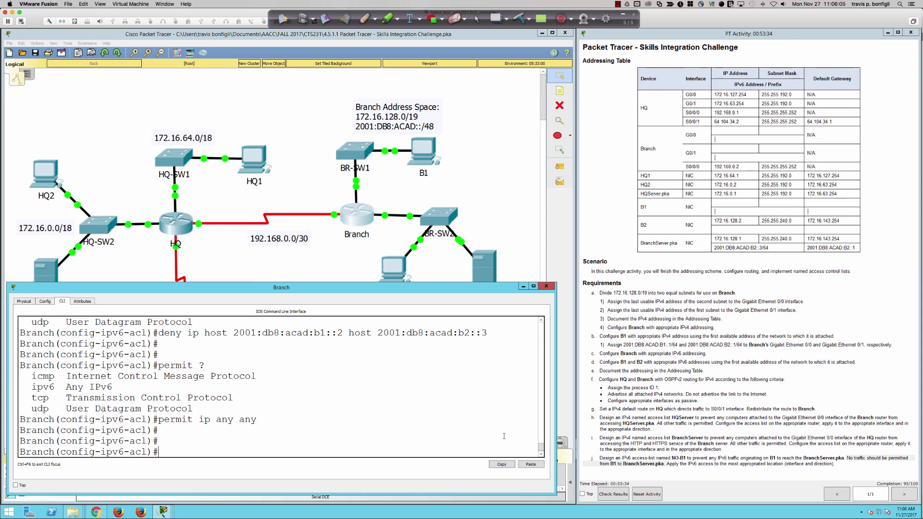
List the message types for permit icmp any any, examine the nd-na and nd-ns entries, and discard the pending command.
{"action": "type", "text": "permit ic"}
{"action": "key", "text": "Tab"}
{"action": "type", "text": "?"}
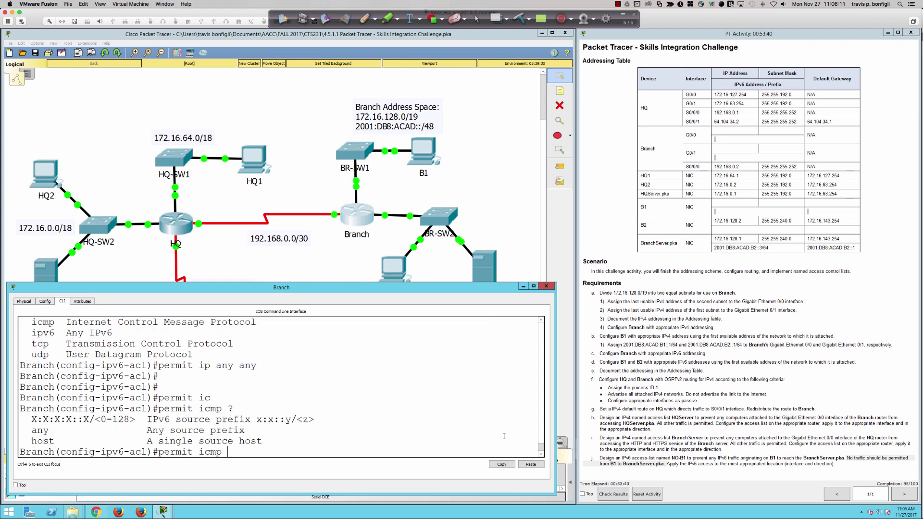
{"action": "type", "text": "any any ?"}
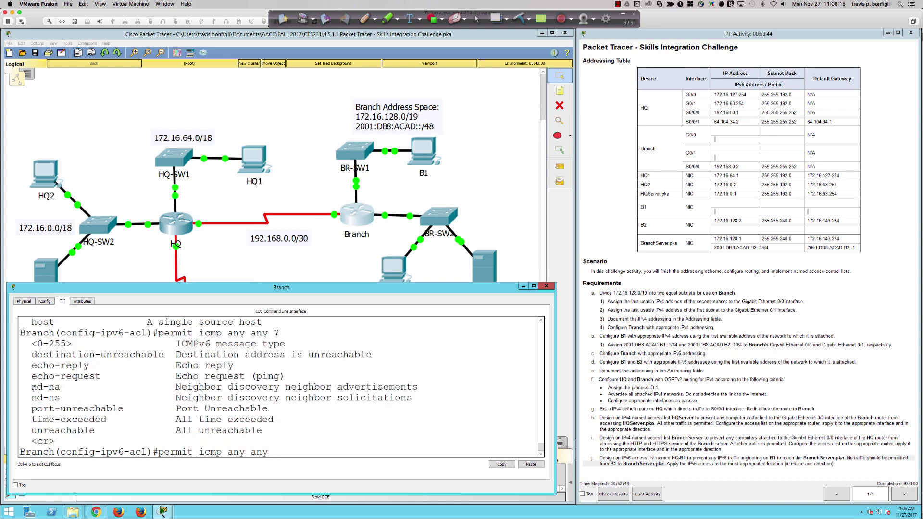
{"action": "left_click_drag", "start_coordinate": [32, 387], "coordinate": [60, 398]}
{"action": "key", "text": "ctrl+c"}
{"action": "key", "text": "BackSpace"}
{"action": "key", "text": "BackSpace"}
{"action": "key", "text": "BackSpace"}
{"action": "key", "text": "BackSpace"}
{"action": "key", "text": "BackSpace"}
{"action": "key", "text": "BackSpace"}
{"action": "key", "text": "BackSpace"}
{"action": "key", "text": "BackSpace"}
{"action": "key", "text": "BackSpace"}
{"action": "key", "text": "BackSpace"}
{"action": "key", "text": "BackSpace"}
{"action": "key", "text": "BackSpace"}
{"action": "key", "text": "BackSpace"}
{"action": "key", "text": "BackSpace"}
{"action": "key", "text": "BackSpace"}
{"action": "key", "text": "BackSpace"}
{"action": "key", "text": "BackSpace"}
{"action": "key", "text": "BackSpace"}
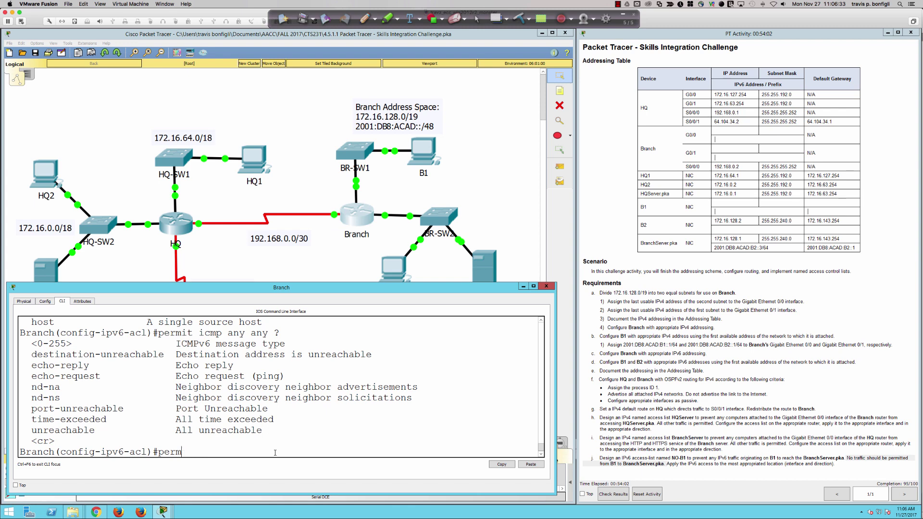
{"action": "key", "text": "BackSpace"}
{"action": "key", "text": "BackSpace"}
{"action": "key", "text": "Return"}
{"action": "key", "text": "Return"}
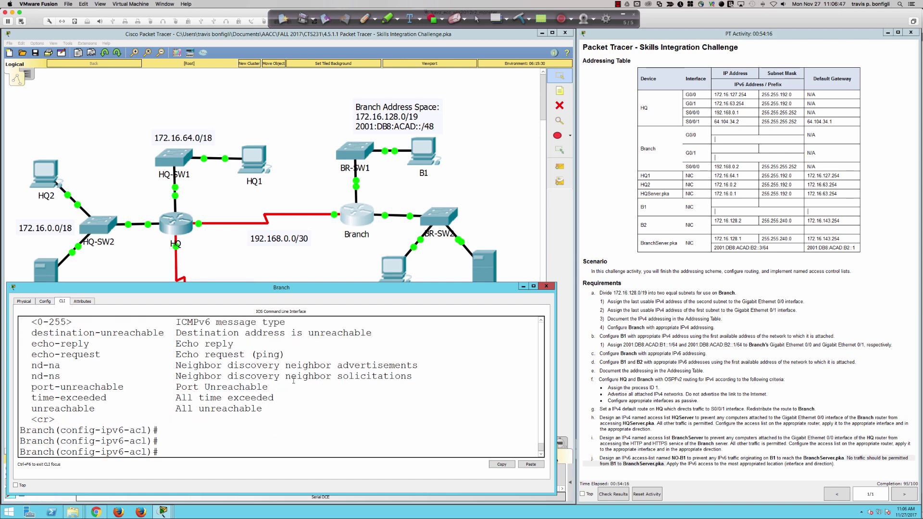
On the topology, circle the completion score with the Pen tool and sketch B1's traffic path into and out of the Branch router.
{"action": "left_click", "coordinate": [237, 262]}
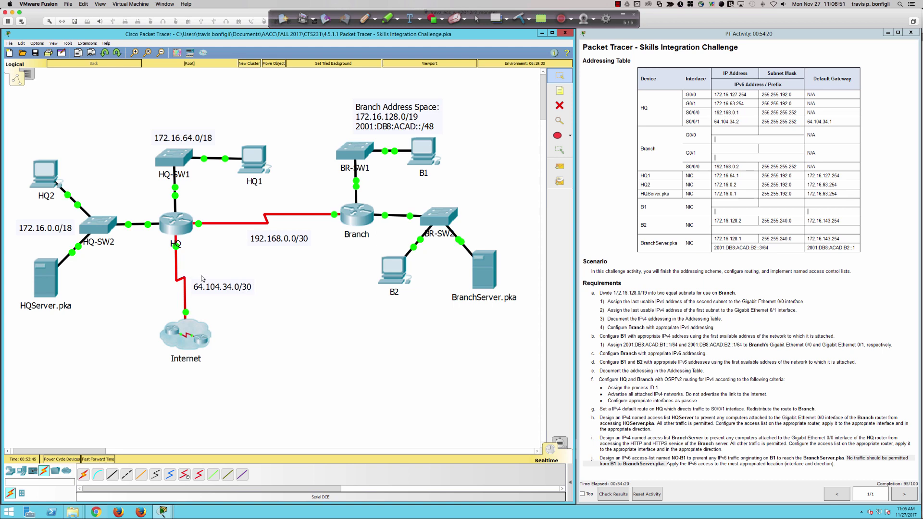
{"action": "left_click", "coordinate": [363, 18]}
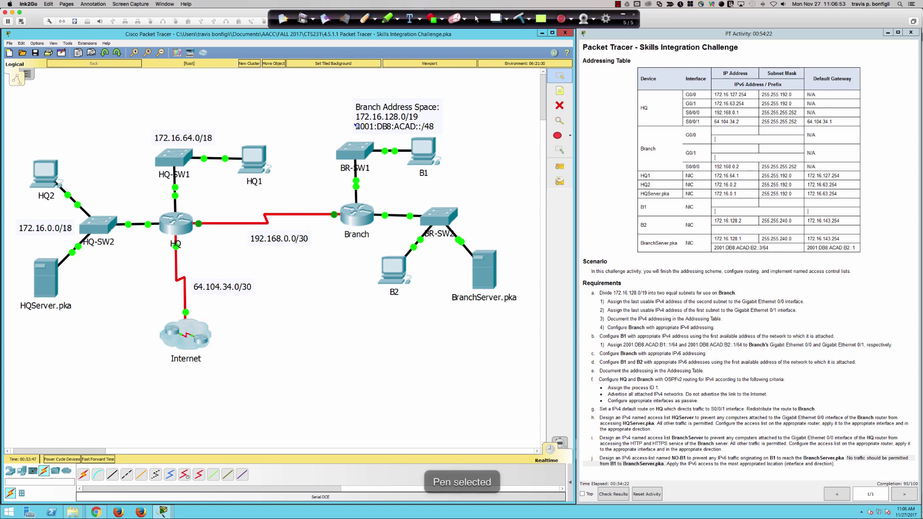
{"action": "left_click_drag", "start_coordinate": [904, 474], "coordinate": [903, 475]}
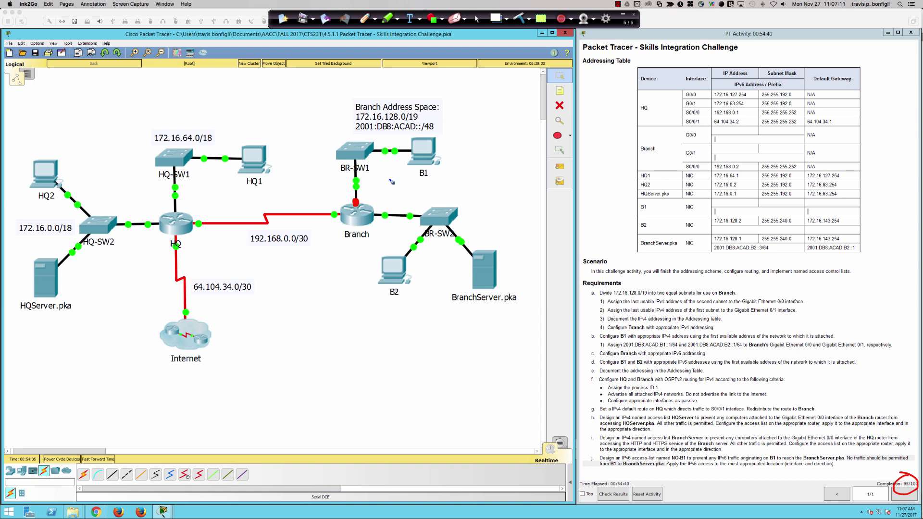
{"action": "mouse_move", "coordinate": [420, 153]}
{"action": "left_mouse_down"}
{"action": "mouse_move", "coordinate": [368, 184]}
{"action": "mouse_move", "coordinate": [368, 195]}
{"action": "left_mouse_up"}
{"action": "left_click_drag", "start_coordinate": [374, 216], "coordinate": [398, 204]}
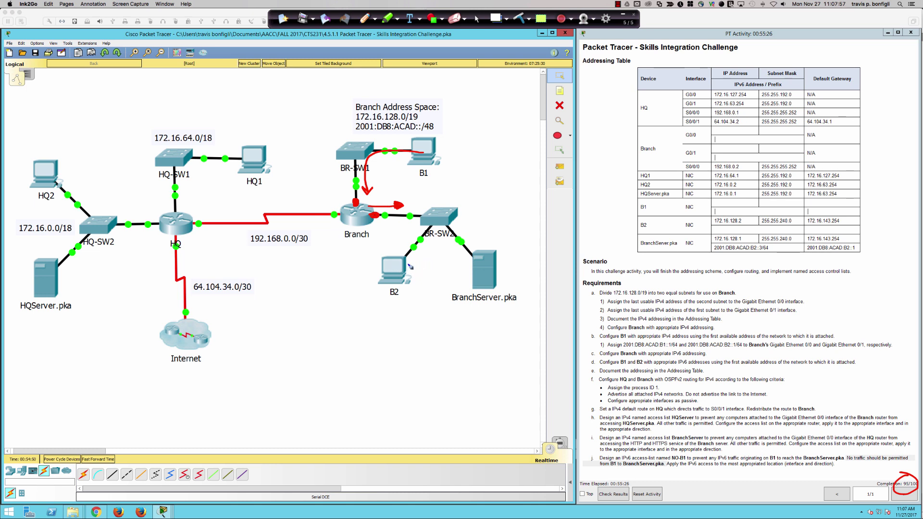
Mark HQ's upper interface, underline B1 and HQ1, and draw arrows pointing at B1 and BranchServer.
{"action": "left_click_drag", "start_coordinate": [177, 207], "coordinate": [177, 210]}
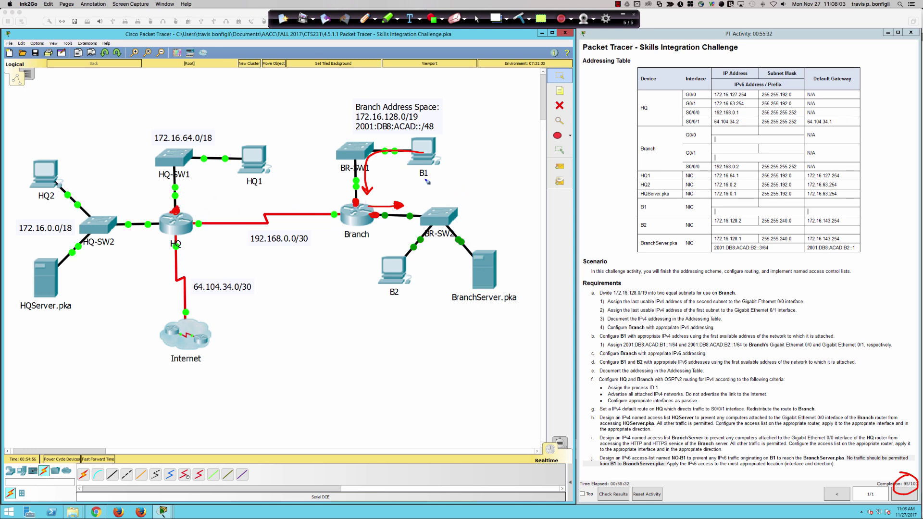
{"action": "mouse_move", "coordinate": [416, 179]}
{"action": "left_mouse_down"}
{"action": "mouse_move", "coordinate": [436, 179]}
{"action": "mouse_move", "coordinate": [419, 180]}
{"action": "left_mouse_up"}
{"action": "mouse_move", "coordinate": [235, 190]}
{"action": "left_mouse_down"}
{"action": "mouse_move", "coordinate": [269, 188]}
{"action": "mouse_move", "coordinate": [260, 191]}
{"action": "left_mouse_up"}
{"action": "mouse_move", "coordinate": [466, 140]}
{"action": "left_mouse_down"}
{"action": "mouse_move", "coordinate": [448, 154]}
{"action": "mouse_move", "coordinate": [457, 153]}
{"action": "left_mouse_up"}
{"action": "left_click_drag", "start_coordinate": [534, 238], "coordinate": [512, 254]}
{"action": "left_click_drag", "start_coordinate": [511, 254], "coordinate": [524, 252]}
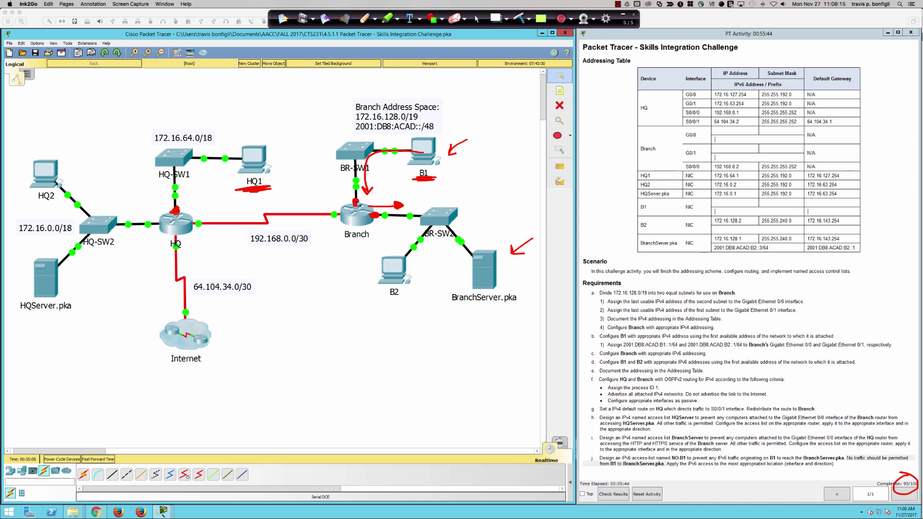
Mark Branch's interface facing BR-SW1 and sketch arrows from B1 towards BranchServer, both directly and through Branch.
{"action": "left_click_drag", "start_coordinate": [362, 204], "coordinate": [359, 203]}
{"action": "mouse_move", "coordinate": [426, 150]}
{"action": "left_mouse_down"}
{"action": "mouse_move", "coordinate": [470, 221]}
{"action": "mouse_move", "coordinate": [483, 222]}
{"action": "left_mouse_up"}
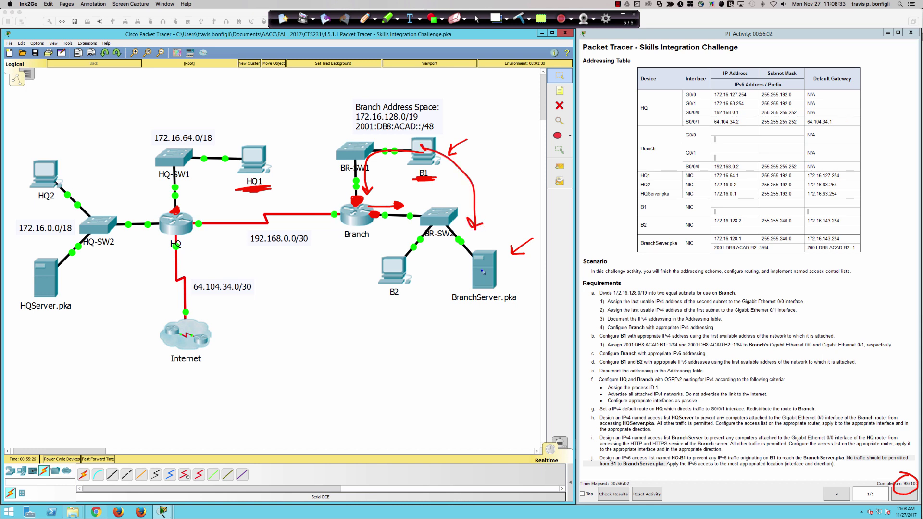
{"action": "mouse_move", "coordinate": [419, 152]}
{"action": "left_mouse_down"}
{"action": "mouse_move", "coordinate": [373, 147]}
{"action": "mouse_move", "coordinate": [357, 212]}
{"action": "left_mouse_up"}
{"action": "left_click_drag", "start_coordinate": [357, 211], "coordinate": [409, 211]}
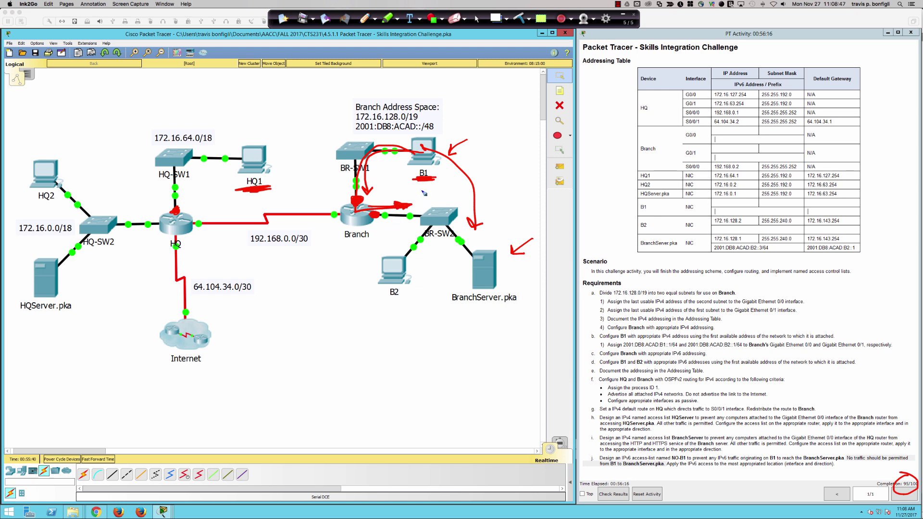
Circle B1 and BranchServer on the topology, and clear the annotations by returning to the normal cursor.
{"action": "mouse_move", "coordinate": [424, 133]}
{"action": "left_mouse_down"}
{"action": "mouse_move", "coordinate": [473, 154]}
{"action": "mouse_move", "coordinate": [409, 118]}
{"action": "left_mouse_up"}
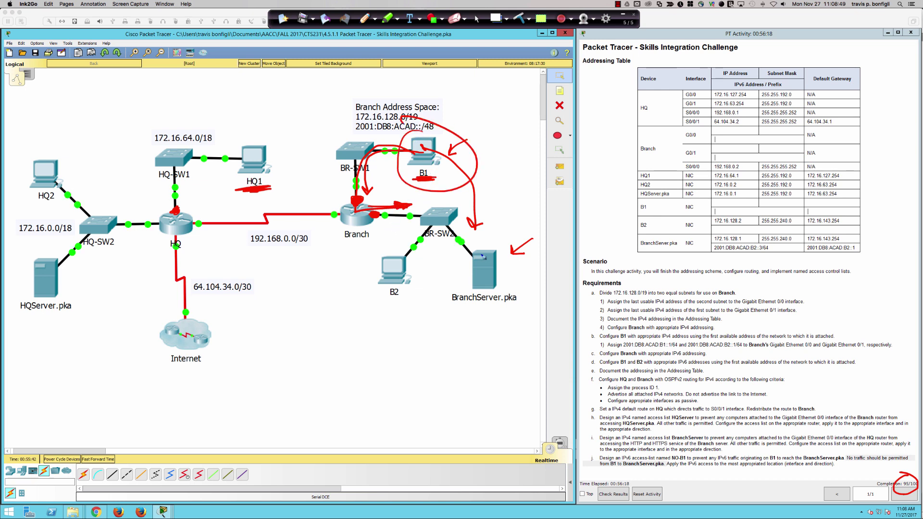
{"action": "mouse_move", "coordinate": [484, 258]}
{"action": "left_mouse_down"}
{"action": "mouse_move", "coordinate": [447, 308]}
{"action": "mouse_move", "coordinate": [440, 265]}
{"action": "left_mouse_up"}
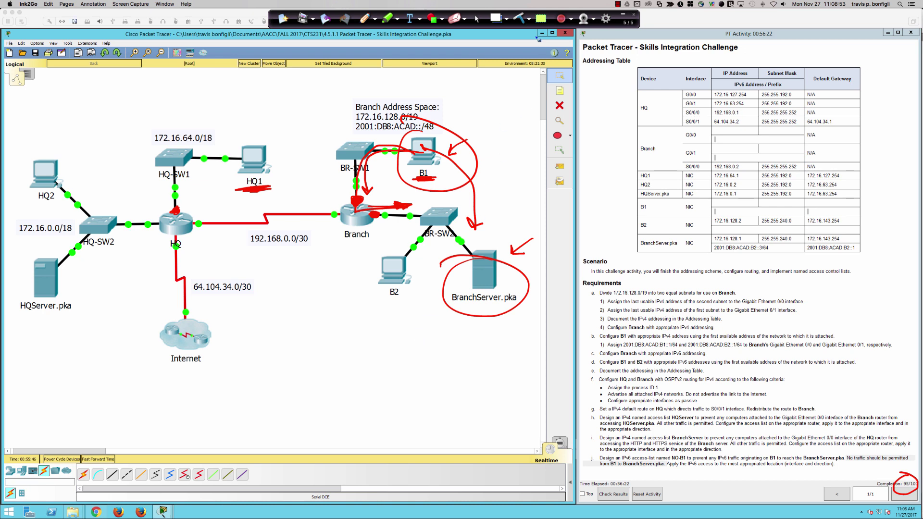
{"action": "left_click", "coordinate": [477, 20]}
{"action": "left_click", "coordinate": [478, 20]}
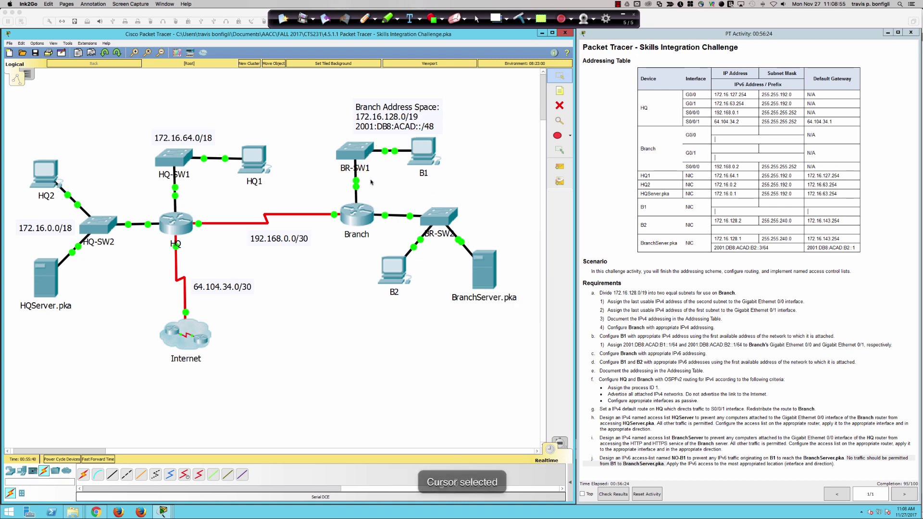
Reopen the Branch router's command line and enter configuration mode for interface gi0/0.
{"action": "left_click", "coordinate": [356, 214]}
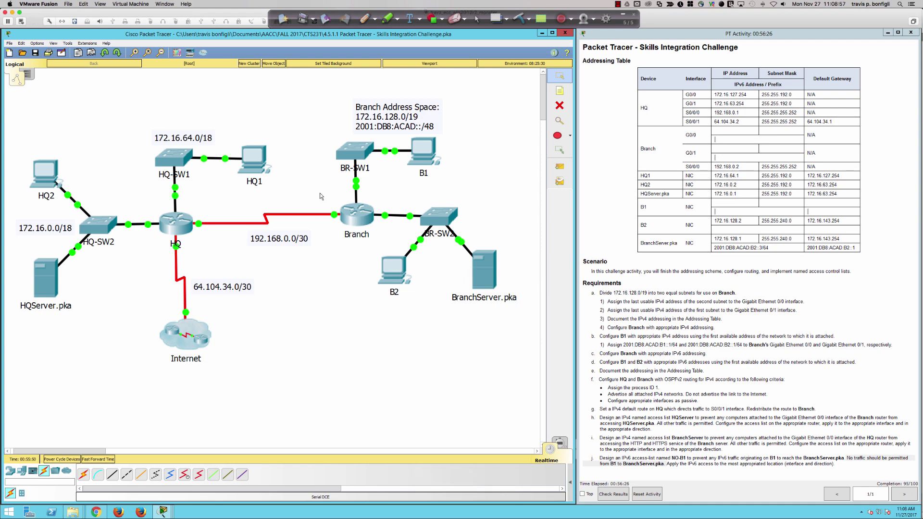
{"action": "left_click", "coordinate": [353, 216]}
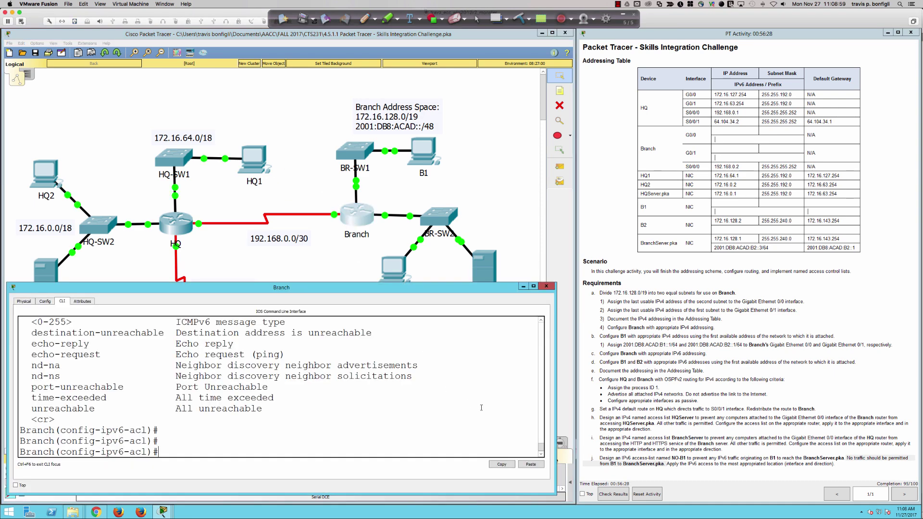
{"action": "key", "text": "Return"}
{"action": "key", "text": "Return"}
{"action": "key", "text": "Return"}
{"action": "key", "text": "Return"}
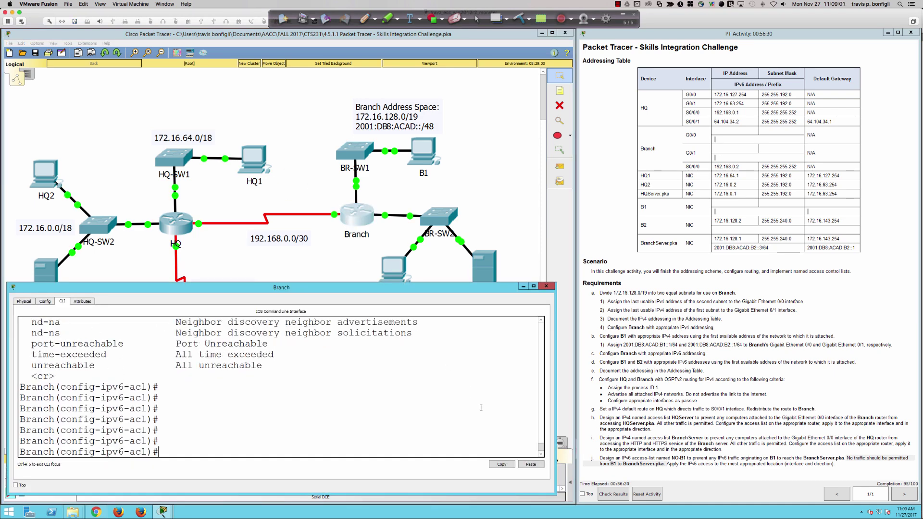
{"action": "type", "text": "int gi0/0"}
{"action": "key", "text": "Return"}
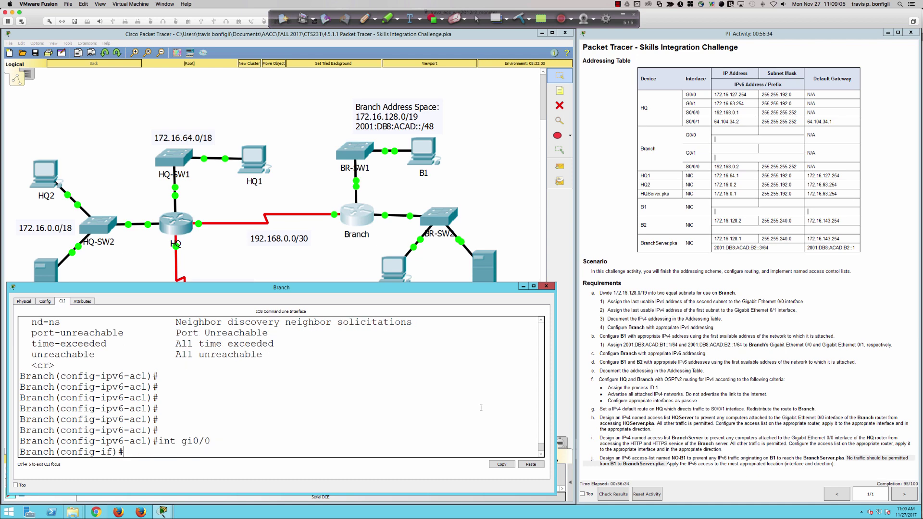
{"action": "key", "text": "Return"}
{"action": "key", "text": "Return"}
{"action": "key", "text": "Return"}
Try to complete an ipv6 acc command on Branch's gi0/0 interface.
{"action": "type", "text": "i"}
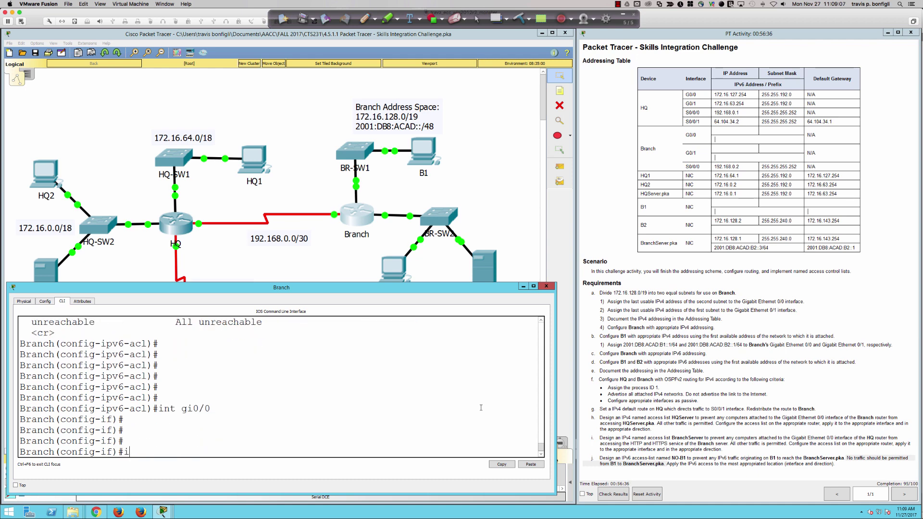
{"action": "type", "text": "pv6 acc"}
{"action": "key", "text": "Tab"}
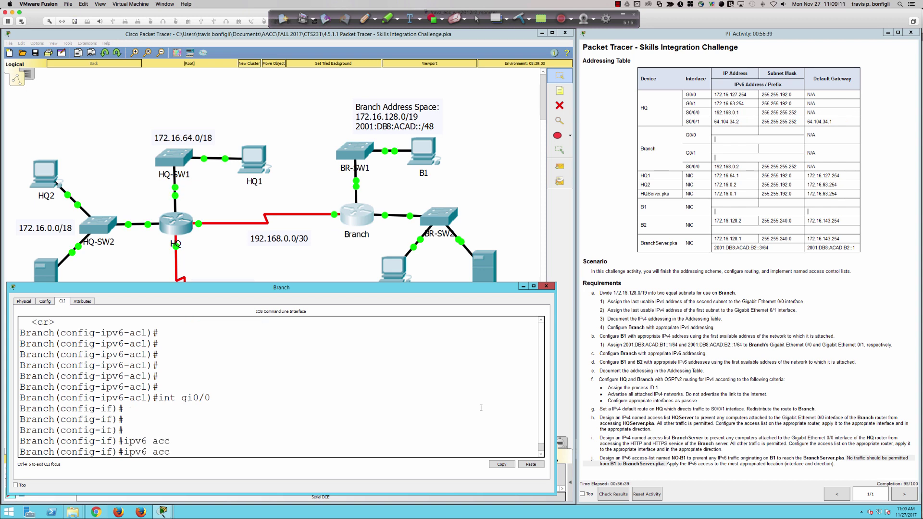
{"action": "key", "text": "Tab"}
{"action": "key", "text": "Tab"}
{"action": "key", "text": "Tab"}
{"action": "type", "text": "?"}
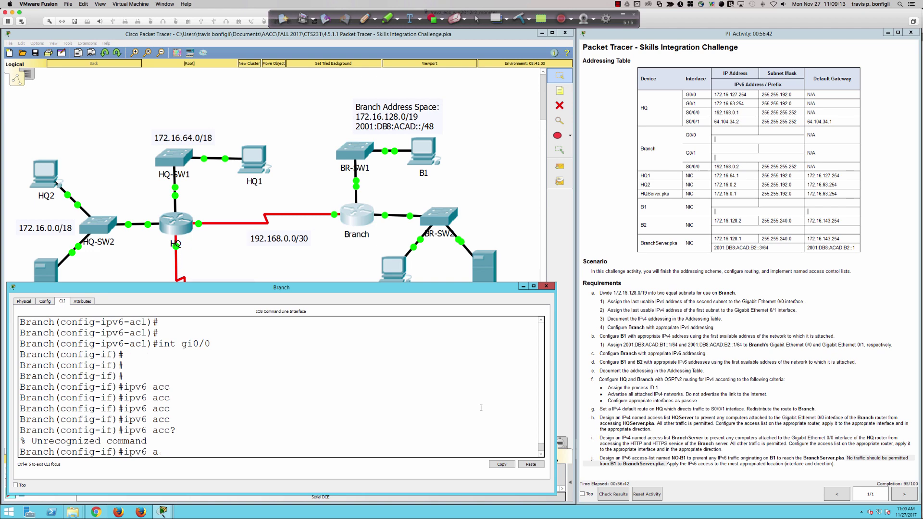
Apply NO-B1 inbound on Branch's gi0/0 interface with the ipv6 traffic-filter command.
{"action": "key", "text": "BackSpace"}
{"action": "type", "text": "tra"}
{"action": "key", "text": "Tab"}
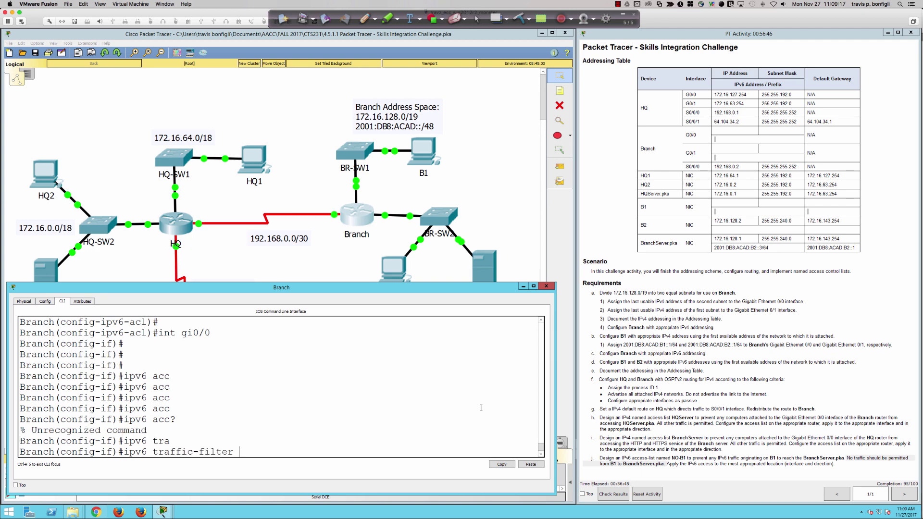
{"action": "type", "text": "NO-B1"}
{"action": "type", "text": "in"}
{"action": "key", "text": "Return"}
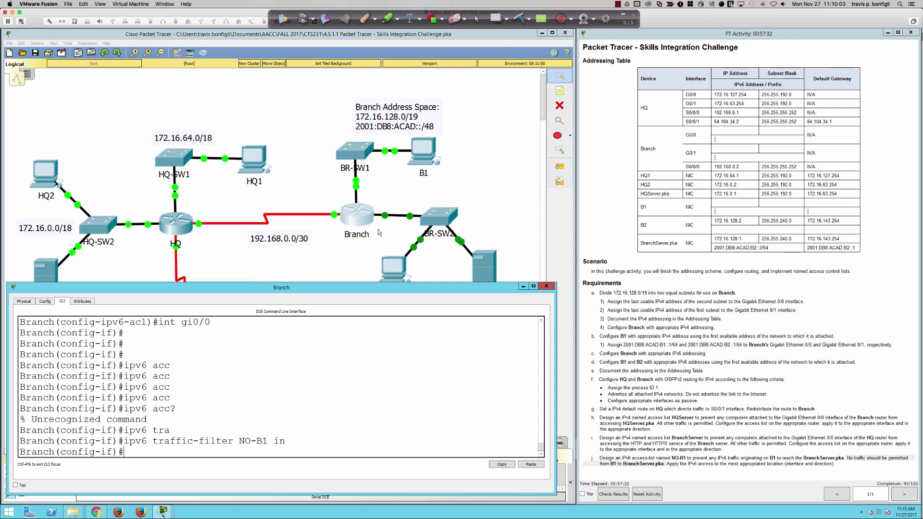
Mark Branch's inbound and outbound interfaces, B1 and BranchServer with the pen, and clear the annotations.
{"action": "left_click", "coordinate": [365, 19]}
{"action": "left_click", "coordinate": [356, 201]}
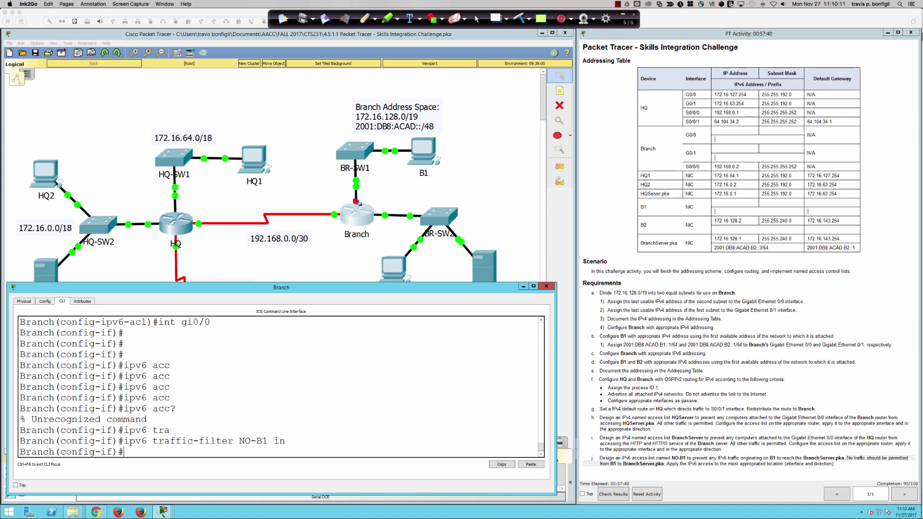
{"action": "left_click_drag", "start_coordinate": [380, 191], "coordinate": [363, 197]}
{"action": "left_click_drag", "start_coordinate": [371, 212], "coordinate": [396, 210]}
{"action": "left_click_drag", "start_coordinate": [417, 171], "coordinate": [421, 172]}
{"action": "left_click_drag", "start_coordinate": [489, 245], "coordinate": [497, 242]}
{"action": "left_click", "coordinate": [522, 19]}
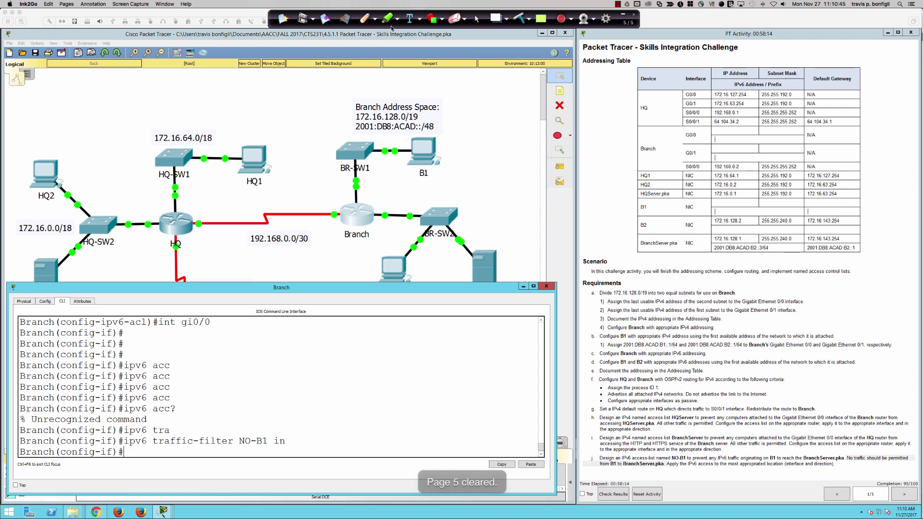
Remove the inbound NO-B1 IPv6 traffic filter from Branch's gi0/0 interface.
{"action": "left_click", "coordinate": [476, 20]}
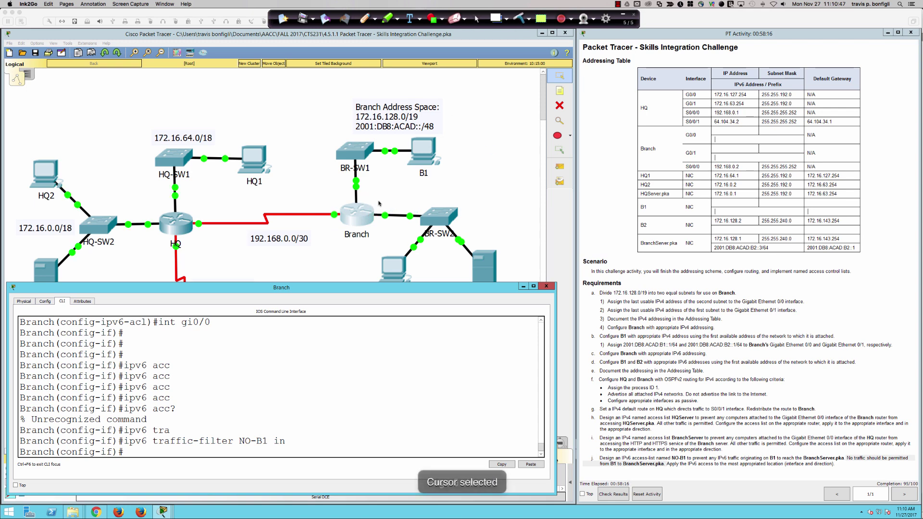
{"action": "key", "text": "Up"}
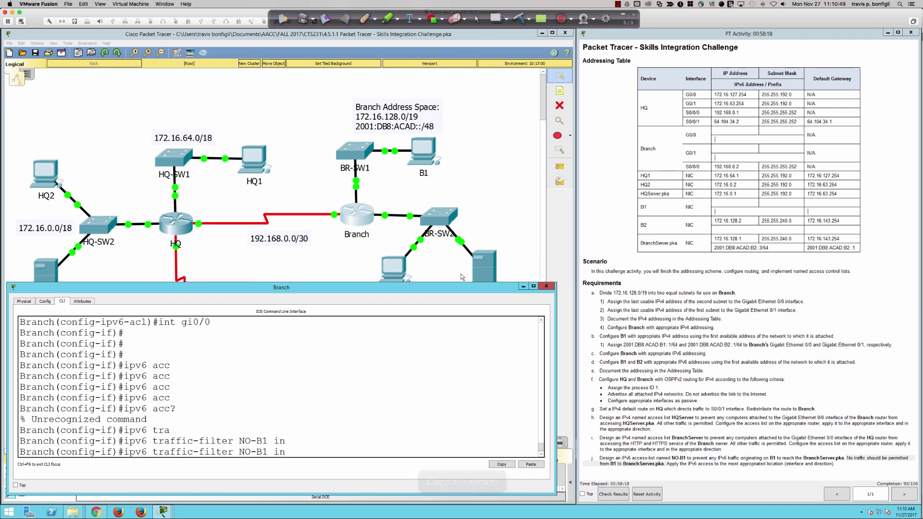
{"action": "key", "text": "Home"}
{"action": "type", "text": "no"}
{"action": "key", "text": "Return"}
Enter configuration mode for Branch's gi0/1 interface and apply NO-B1 outbound with the ipv6 traffic-filter command.
{"action": "type", "text": "i"}
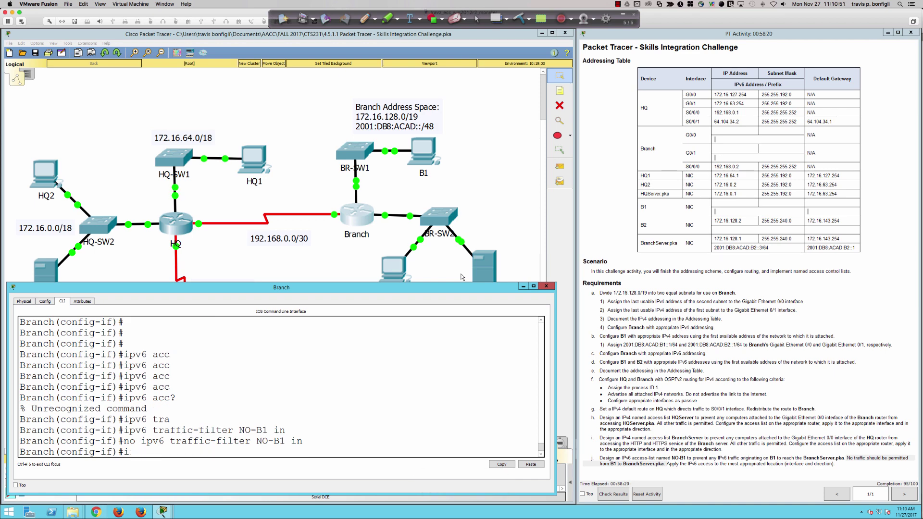
{"action": "type", "text": "nt gi0/1"}
{"action": "key", "text": "Return"}
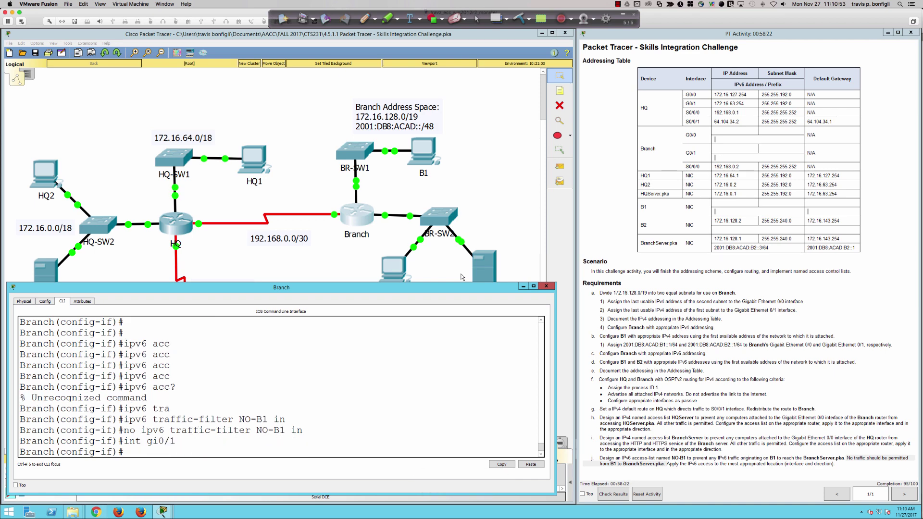
{"action": "key", "text": "Up"}
{"action": "key", "text": "Up"}
{"action": "key", "text": "Up"}
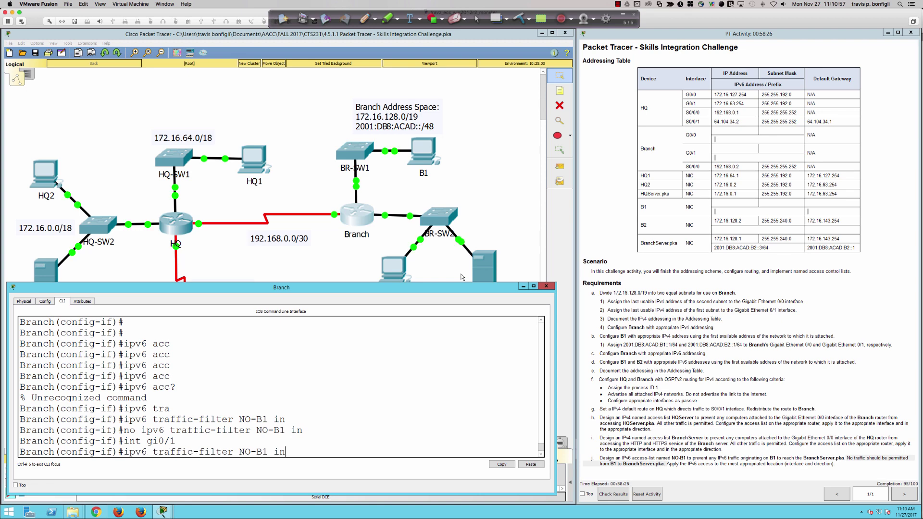
{"action": "type", "text": "out"}
{"action": "key", "text": "Return"}
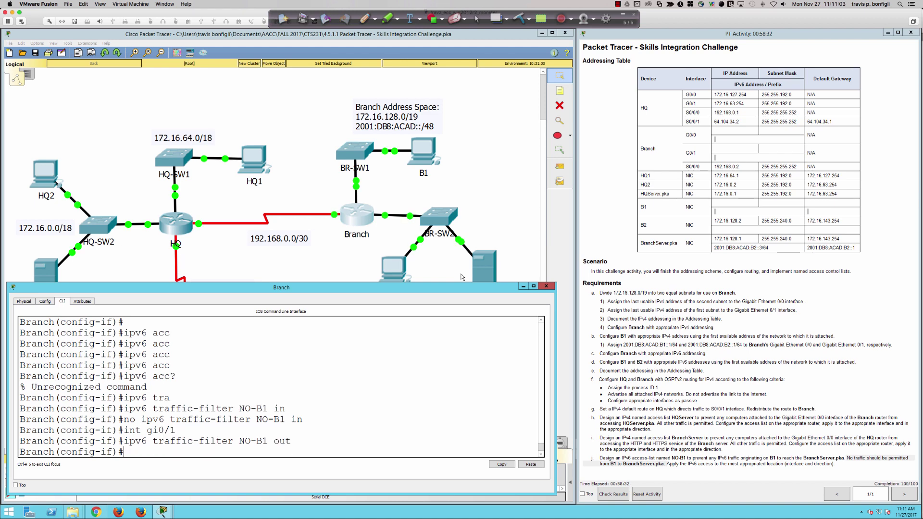
{"action": "key", "text": "Return"}
{"action": "key", "text": "Return"}
{"action": "key", "text": "Return"}
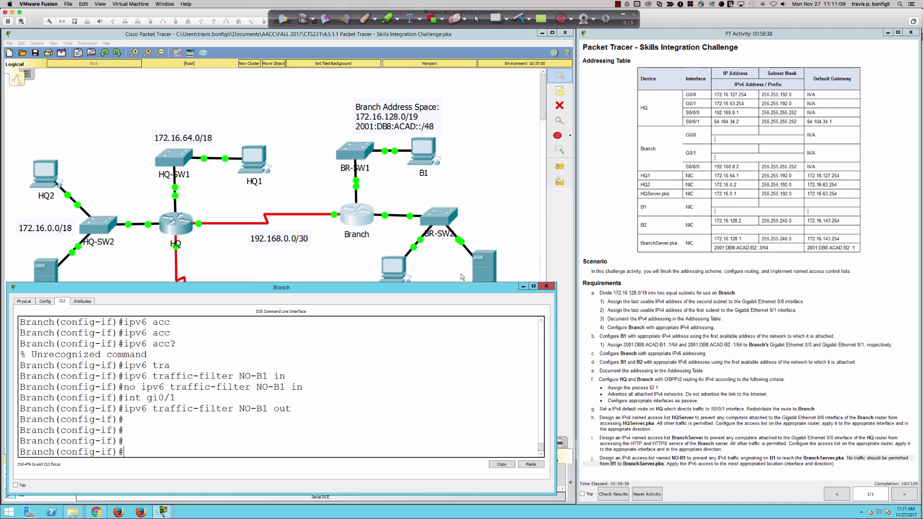
Mark Branch's outbound direction toward BR-SW2 and the path from B1 to BranchServer with the pen, and clear the annotations.
{"action": "left_click", "coordinate": [364, 19]}
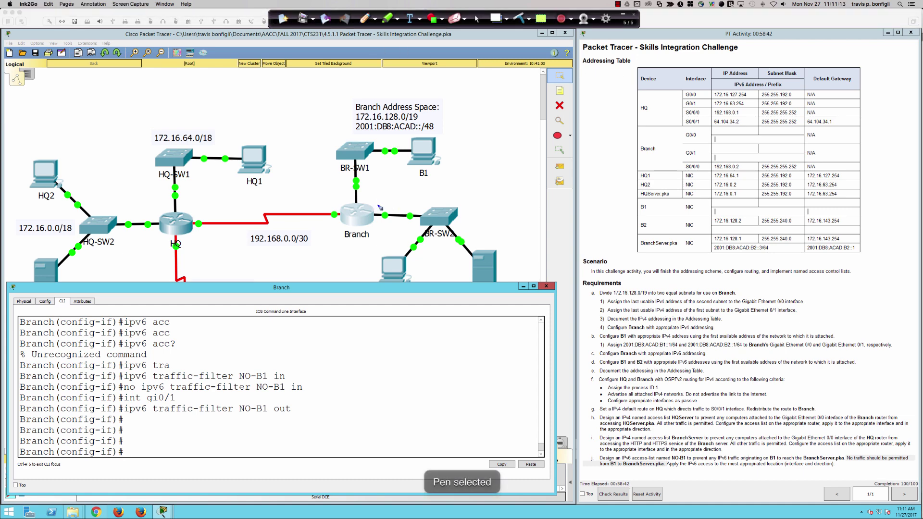
{"action": "left_click_drag", "start_coordinate": [376, 205], "coordinate": [395, 204]}
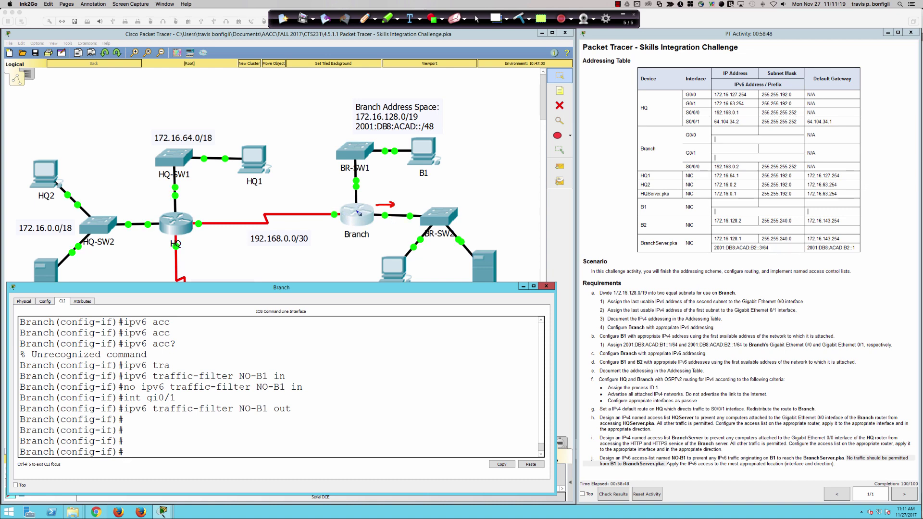
{"action": "left_click_drag", "start_coordinate": [436, 156], "coordinate": [504, 254]}
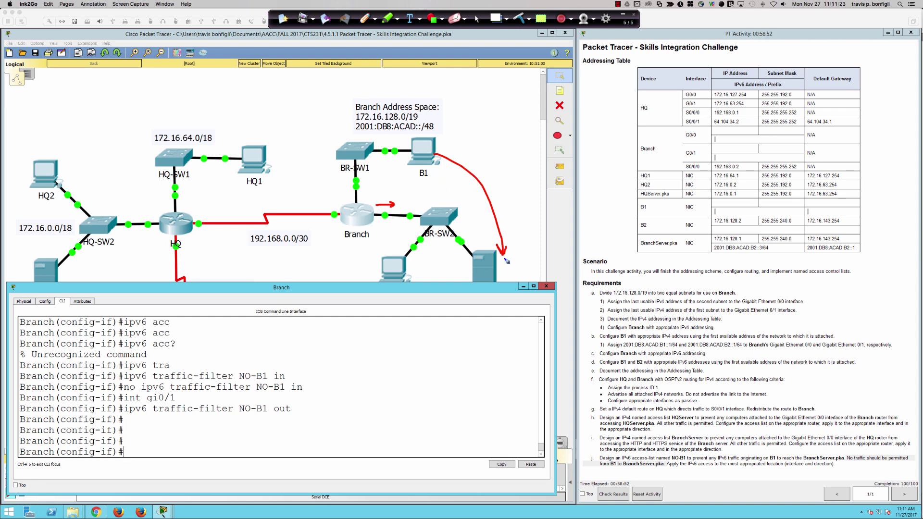
{"action": "left_click", "coordinate": [356, 212]}
{"action": "left_click_drag", "start_coordinate": [367, 192], "coordinate": [364, 198]}
{"action": "left_click", "coordinate": [521, 19]}
{"action": "left_click", "coordinate": [476, 18]}
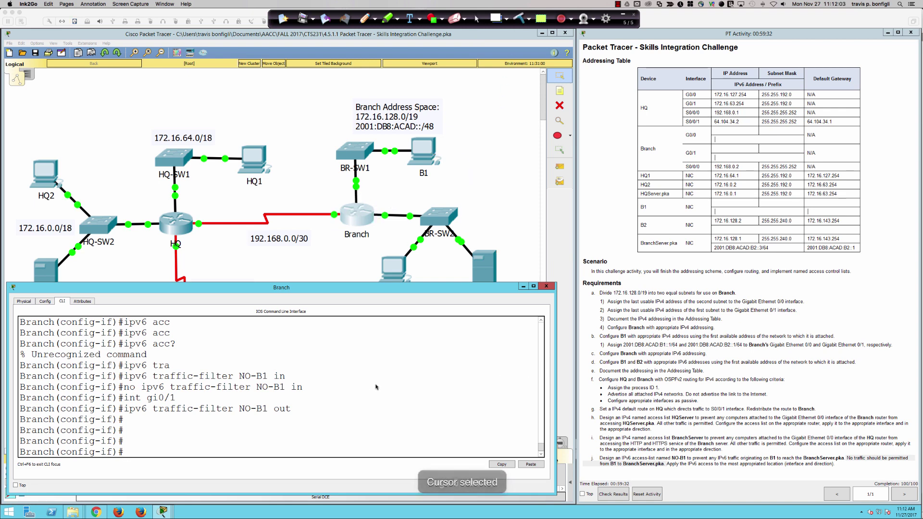
Show Branch's running configuration with do sh run and examine the ipv6 deny statement and its host addresses in access list NO-B1.
{"action": "left_click", "coordinate": [462, 277]}
{"action": "type", "text": "do sh run"}
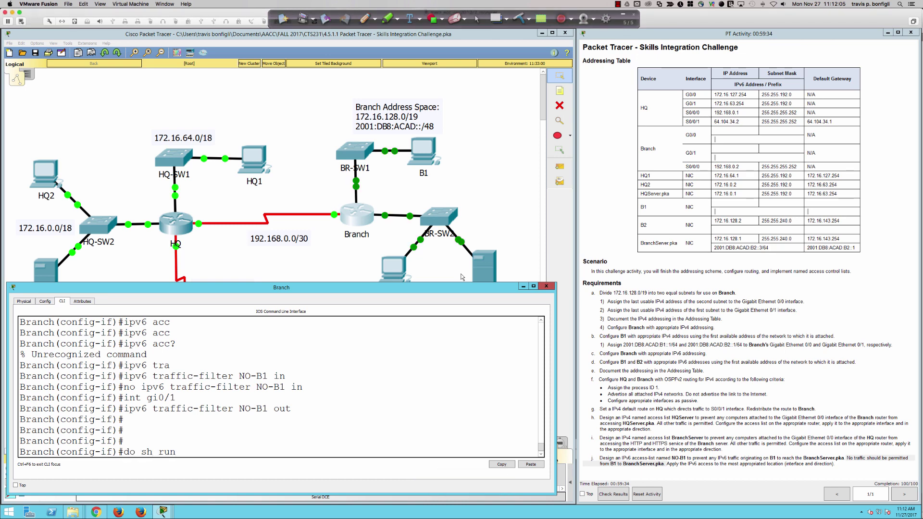
{"action": "key", "text": "Return"}
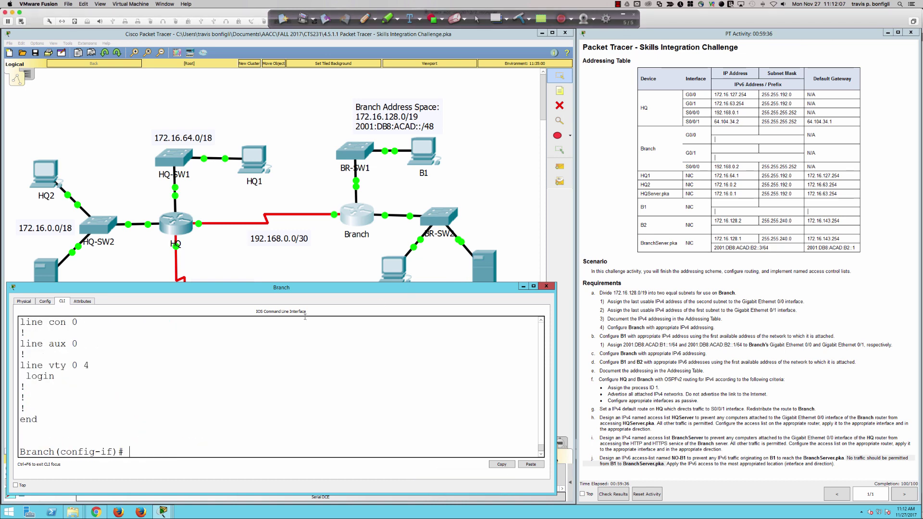
{"action": "scroll", "coordinate": [161, 369], "scroll_direction": "up", "scroll_amount": 3}
{"action": "scroll", "coordinate": [161, 369], "scroll_direction": "up", "scroll_amount": 2}
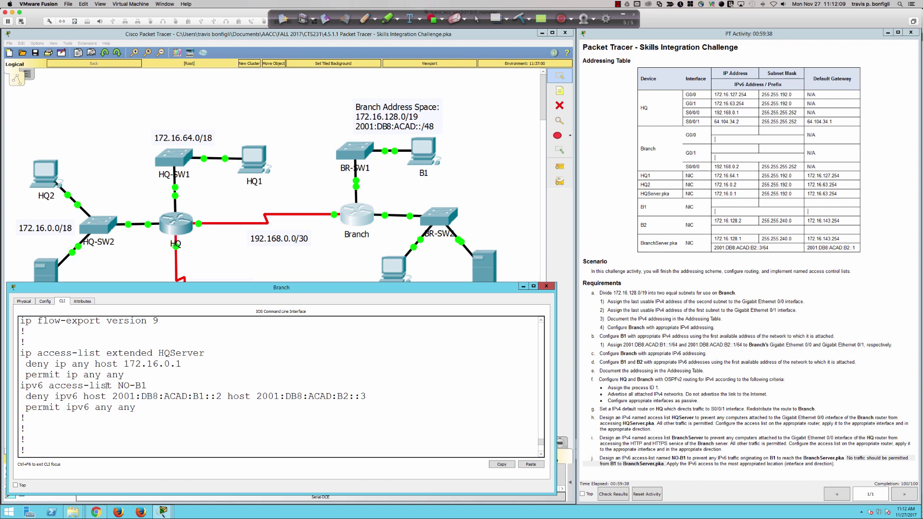
{"action": "left_click_drag", "start_coordinate": [55, 399], "coordinate": [89, 407]}
{"action": "left_click_drag", "start_coordinate": [112, 396], "coordinate": [360, 397]}
{"action": "left_click_drag", "start_coordinate": [54, 396], "coordinate": [79, 397]}
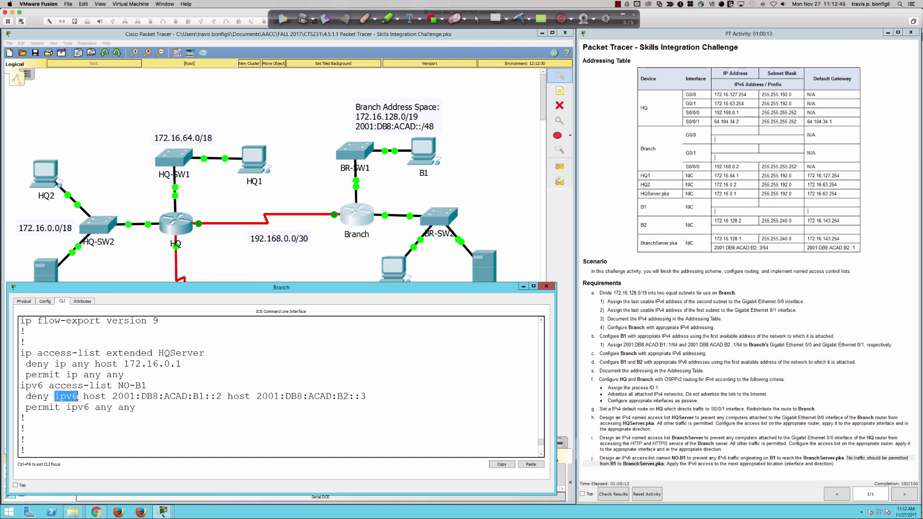
{"action": "left_click", "coordinate": [69, 397]}
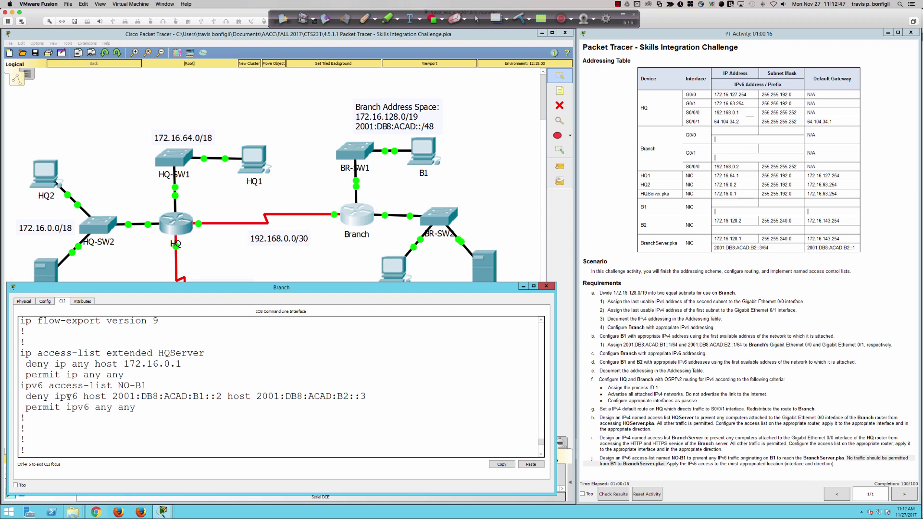
{"action": "left_click_drag", "start_coordinate": [55, 397], "coordinate": [66, 397]}
{"action": "scroll", "coordinate": [157, 420], "scroll_direction": "down", "scroll_amount": 5}
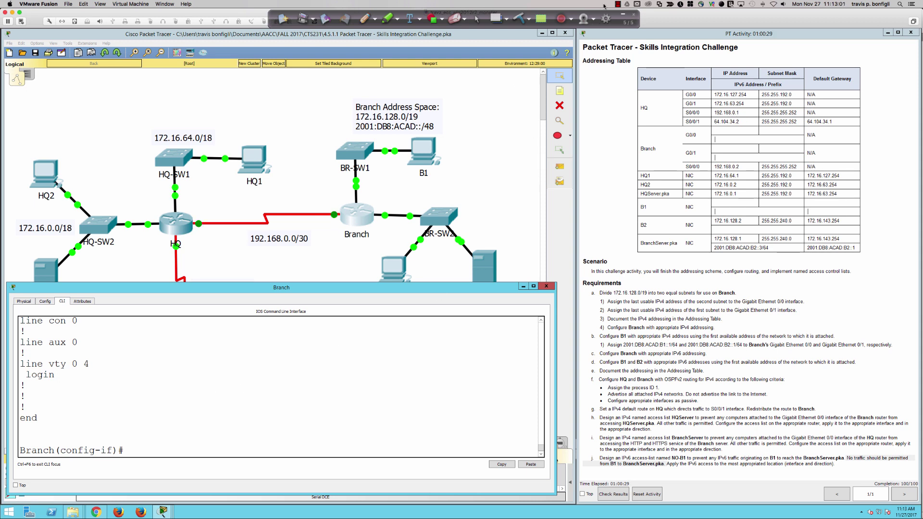
{"action": "left_click", "coordinate": [618, 4]}
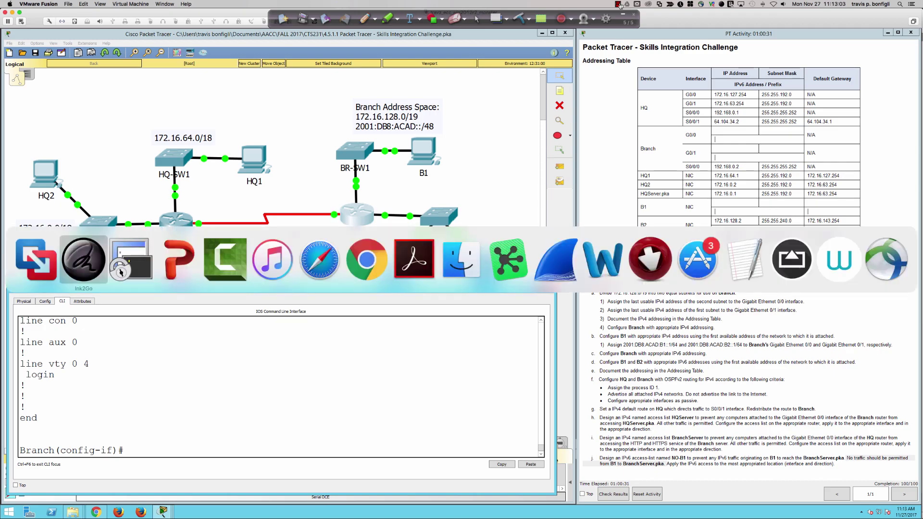